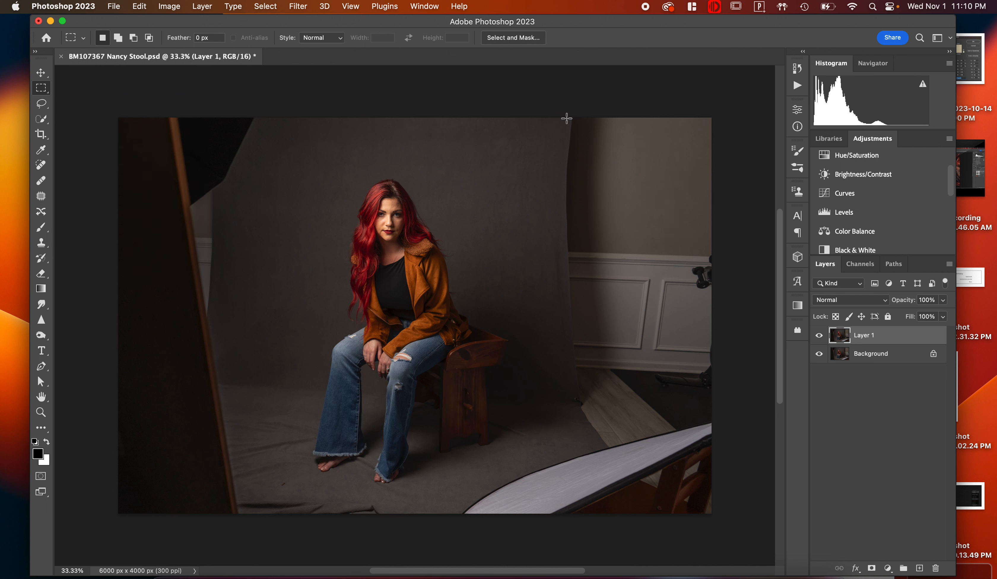
- Select a tall strip of backdrop between the stool and the backdrop's right edge, from the image top down to the reflector, aligned to that edge
drag(567, 118, 512, 407)
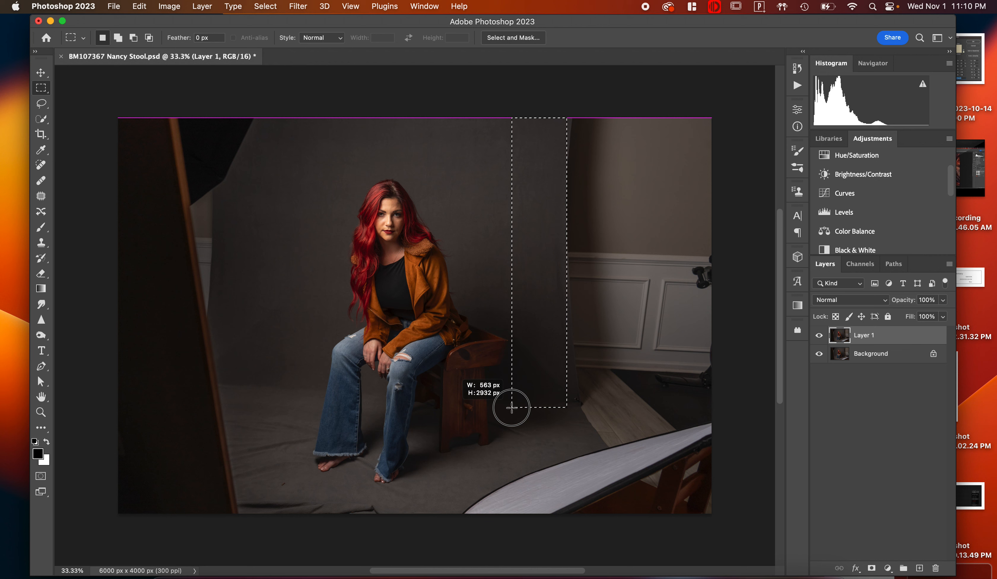
drag(511, 406, 509, 469)
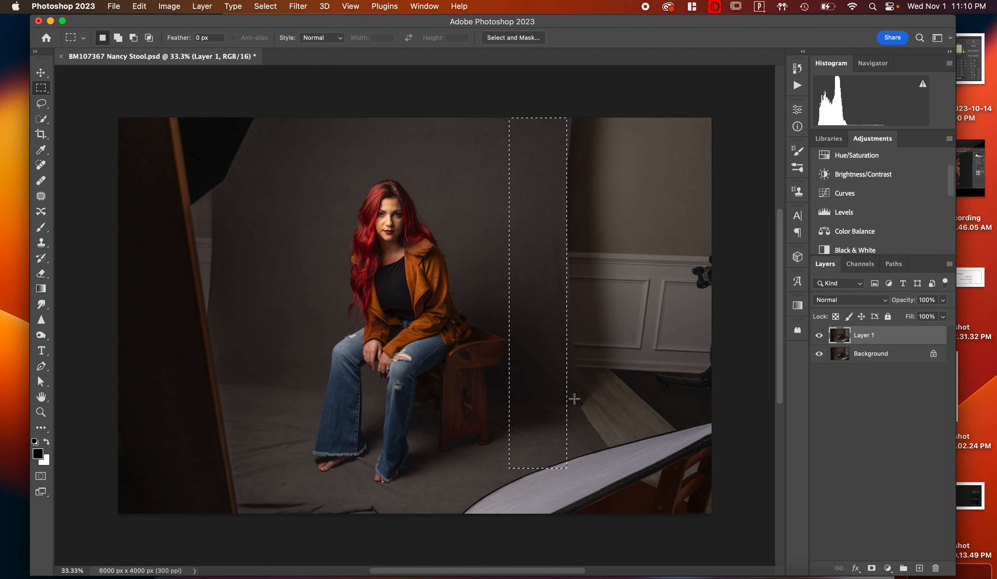
key(Right)
key(Right)
key(Right)
key(Right)
key(Right)
key(Right)
key(Right)
key(Right)
key(Right)
key(Right)
key(Right)
key(Right)
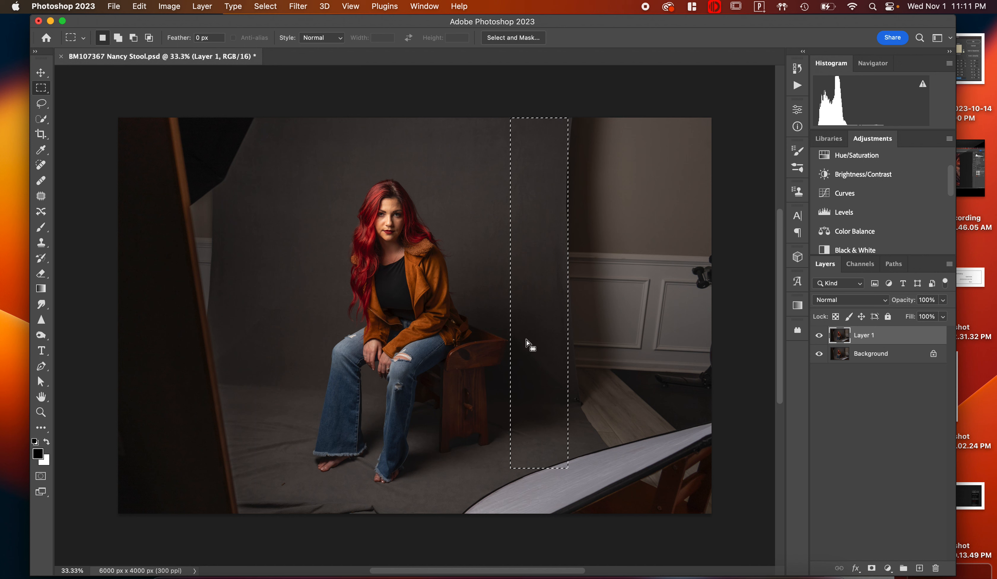
- Copy the selected backdrop strip to a new layer and stretch it past the right canvas edge, to about 371% width
key(super+j)
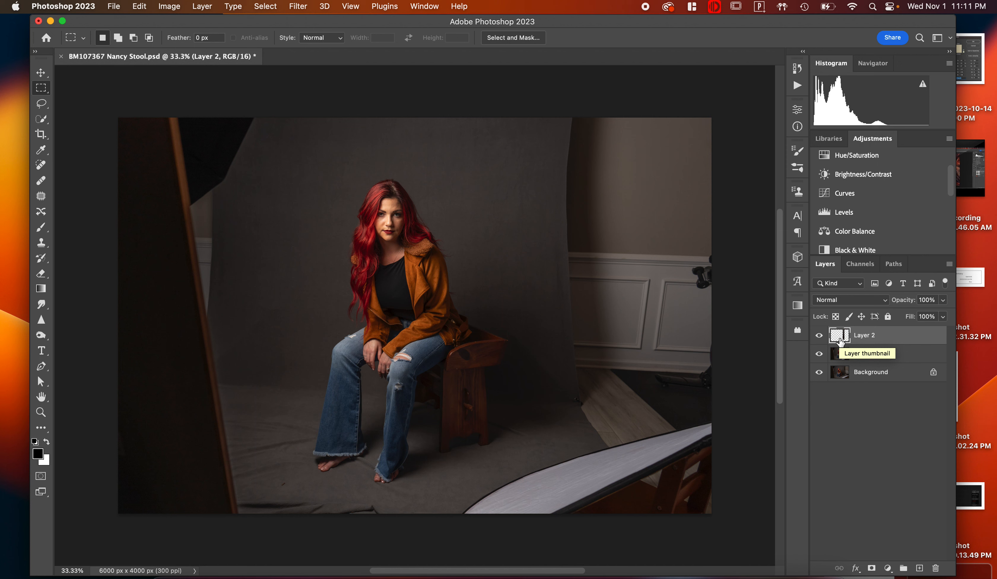
key(super+t)
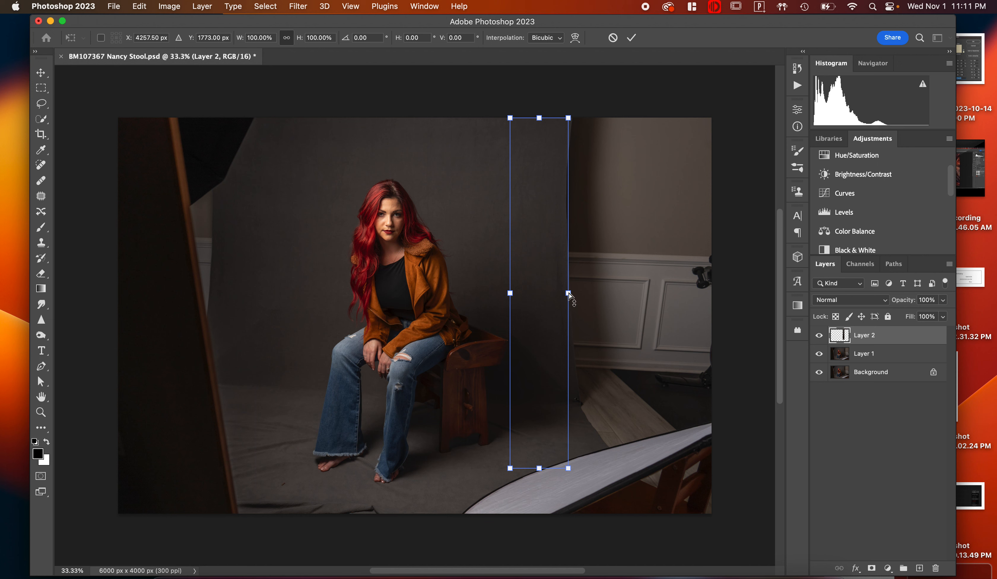
drag(569, 294, 727, 293)
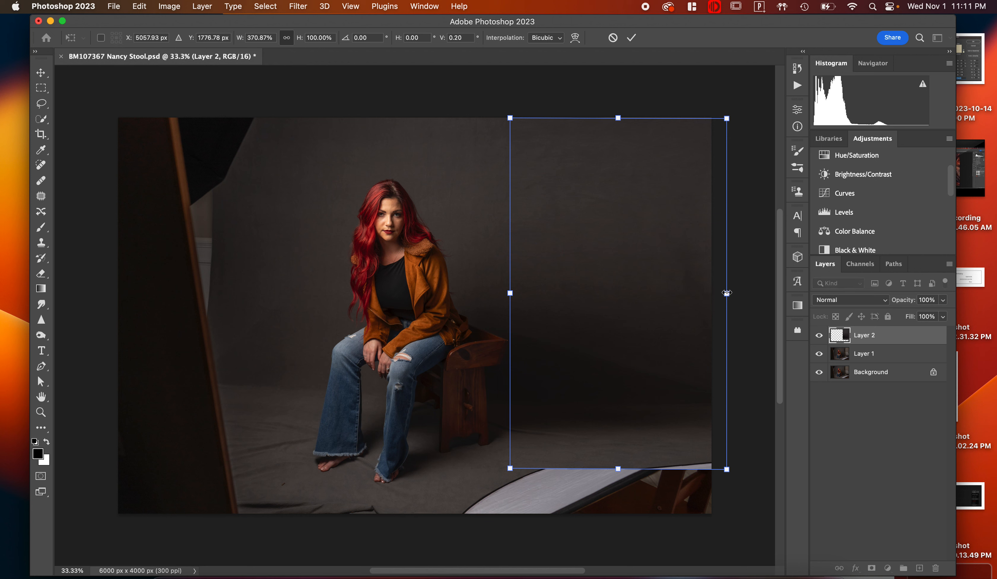
click(633, 37)
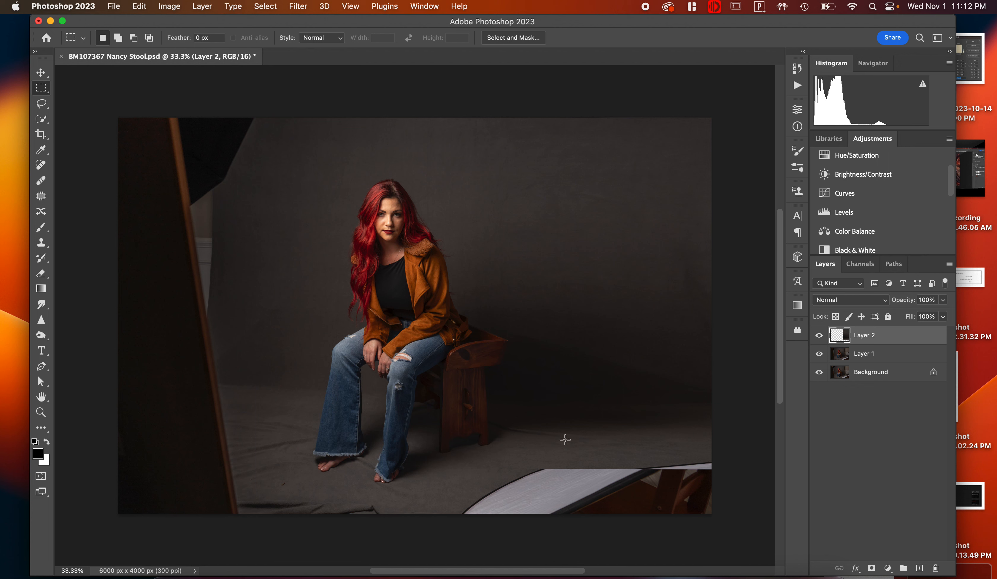
- On Layer 1, select a full-height strip of backdrop beside the woman's left-hand side of the image and paste a copy as a new layer
click(838, 360)
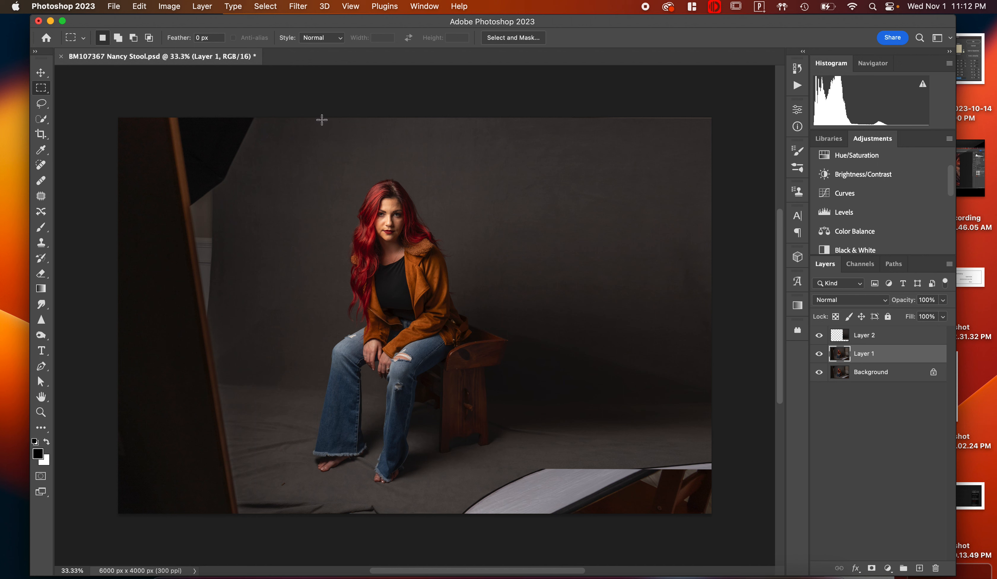
drag(325, 119, 327, 199)
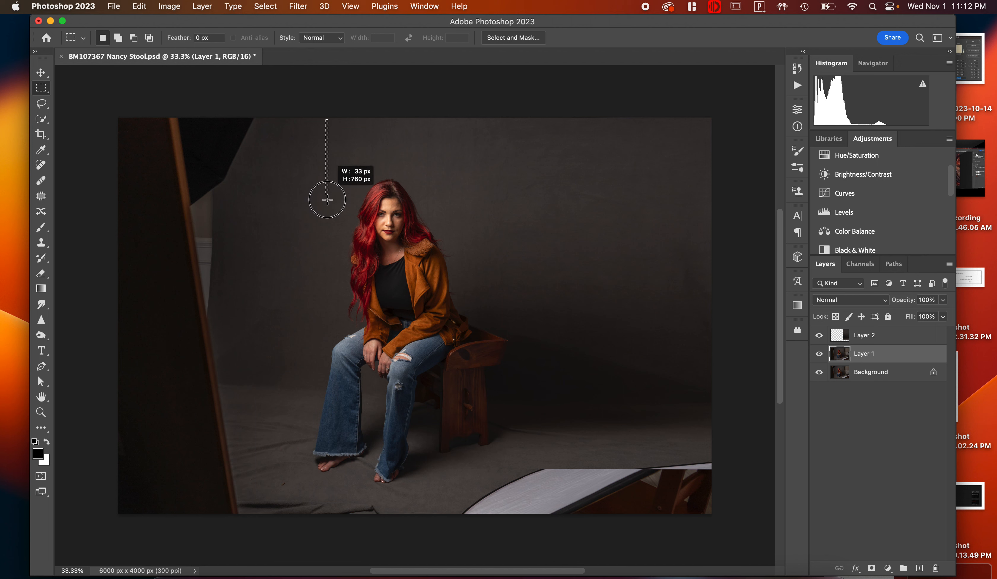
drag(315, 376, 218, 516)
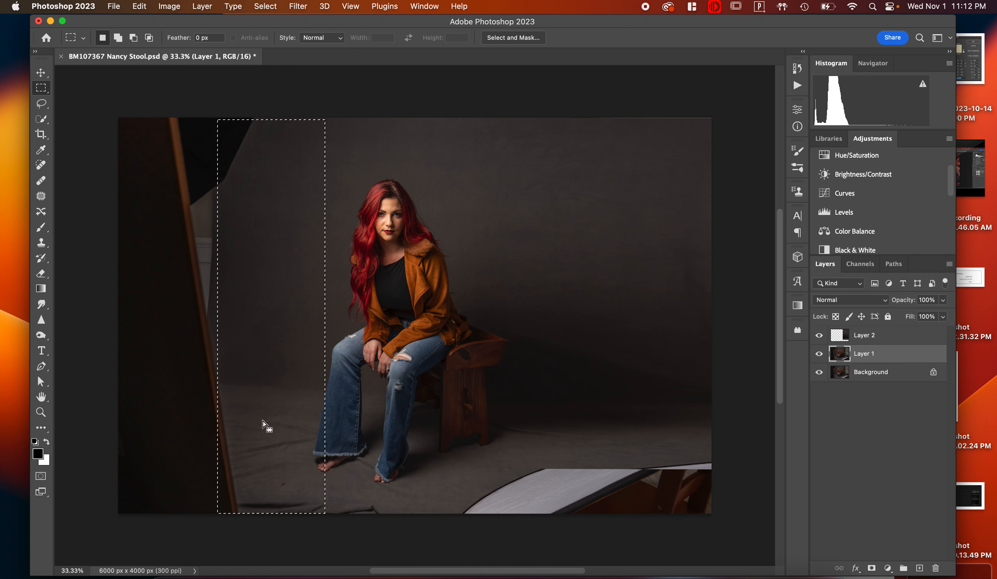
drag(264, 420, 249, 420)
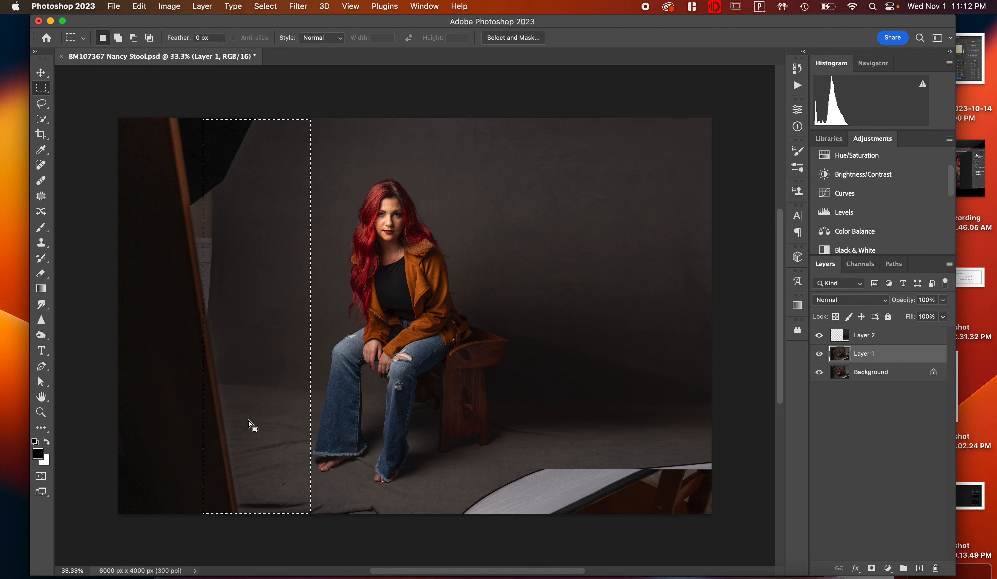
key(super+c)
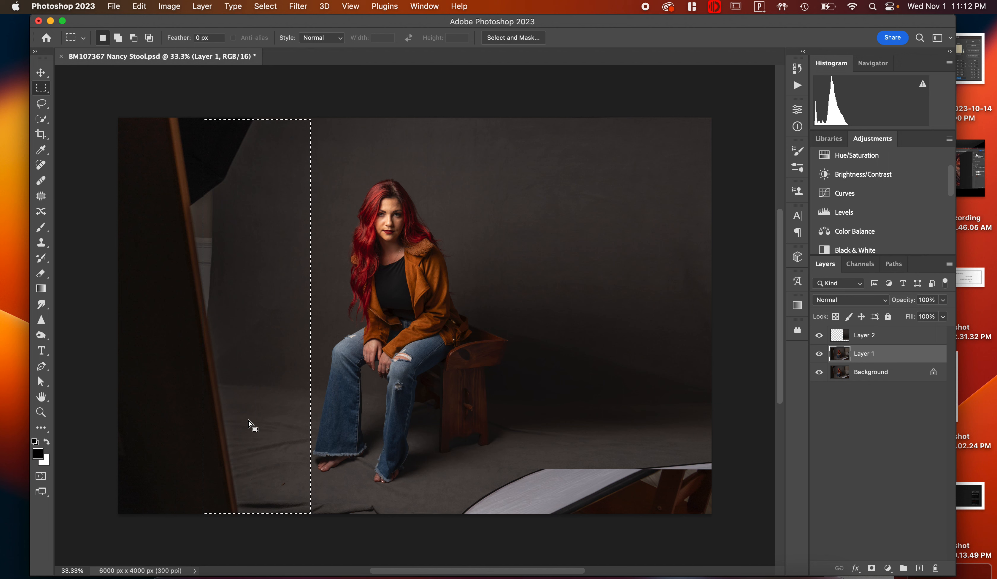
key(super+v)
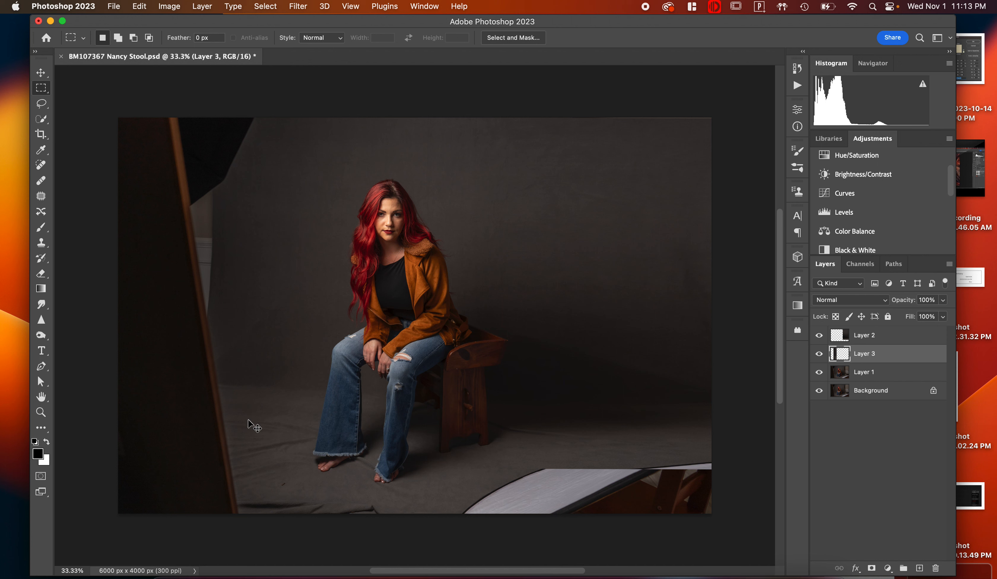
- Stretch the pasted strip outward past the left canvas edge to about 283% width
key(super+t)
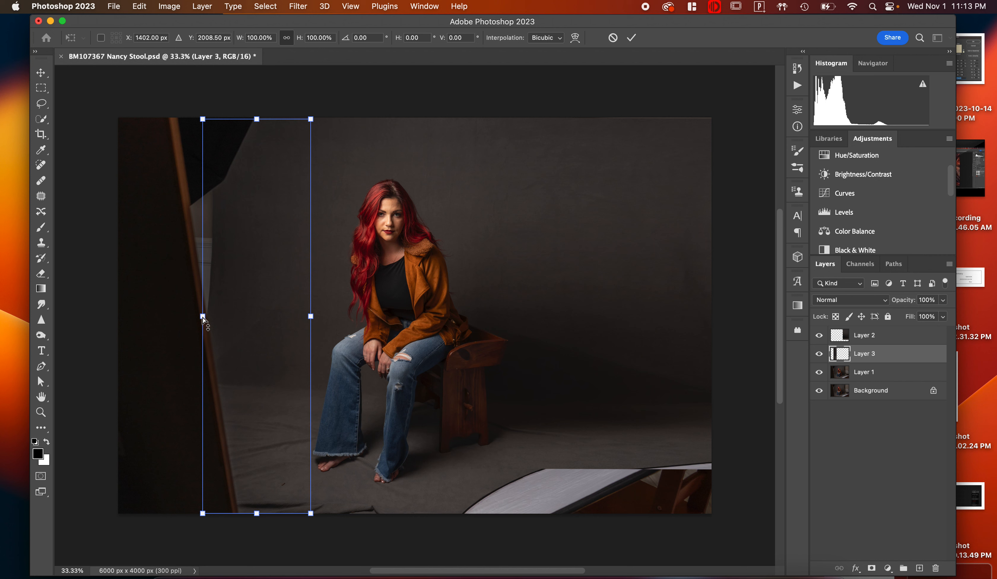
mouse_move(202, 317)
mouse_down()
mouse_move(114, 321)
mouse_move(104, 310)
mouse_move(121, 351)
mouse_move(104, 314)
mouse_move(38, 312)
mouse_up()
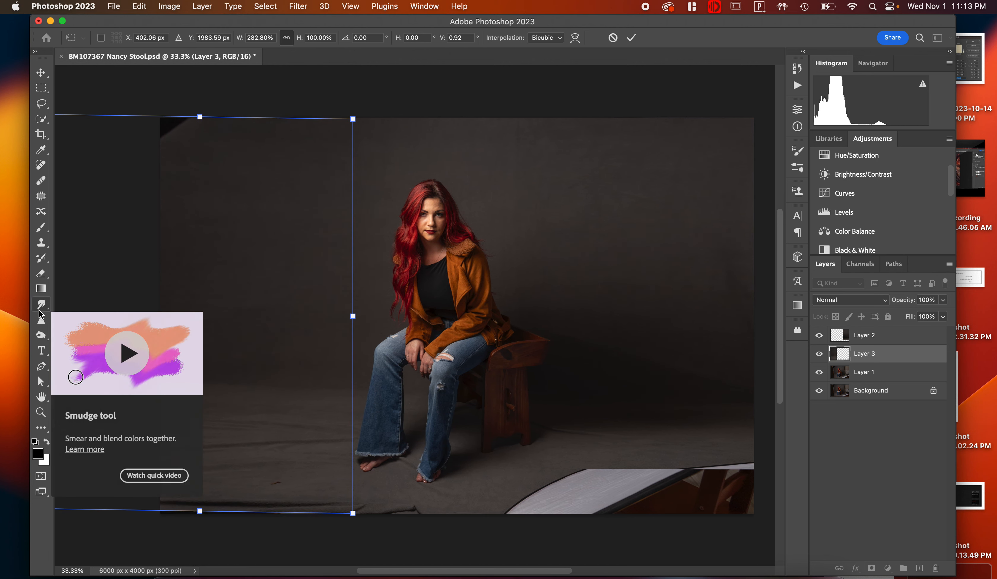
click(35, 310)
click(34, 315)
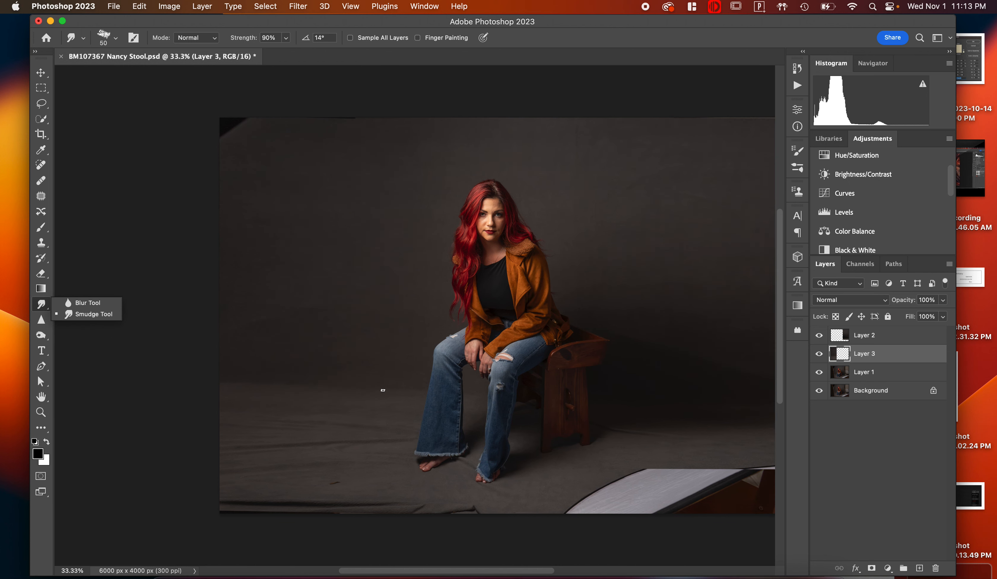
- Transform the left strip again, stretching it upward to about 102% height and nudging it down to cover the photo's top and bottom edges
key(super+t)
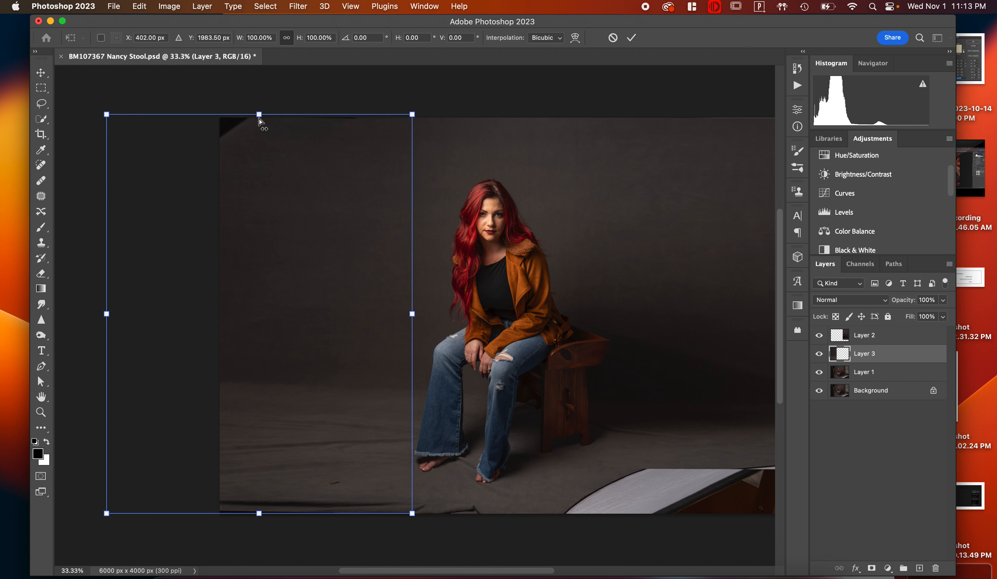
drag(259, 115, 263, 104)
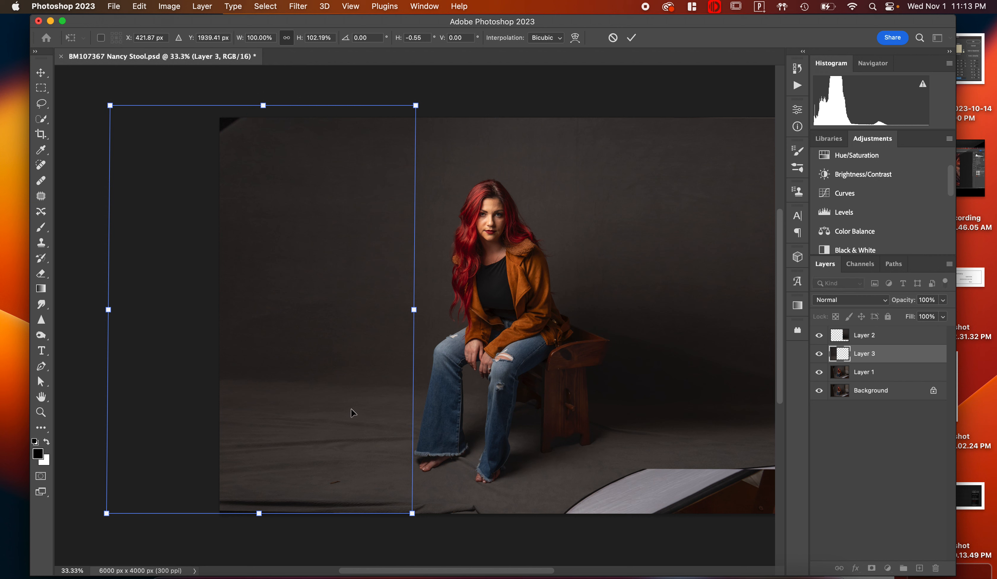
key(Down)
key(Down)
key(Down)
key(Down)
key(Down)
key(Down)
key(Down)
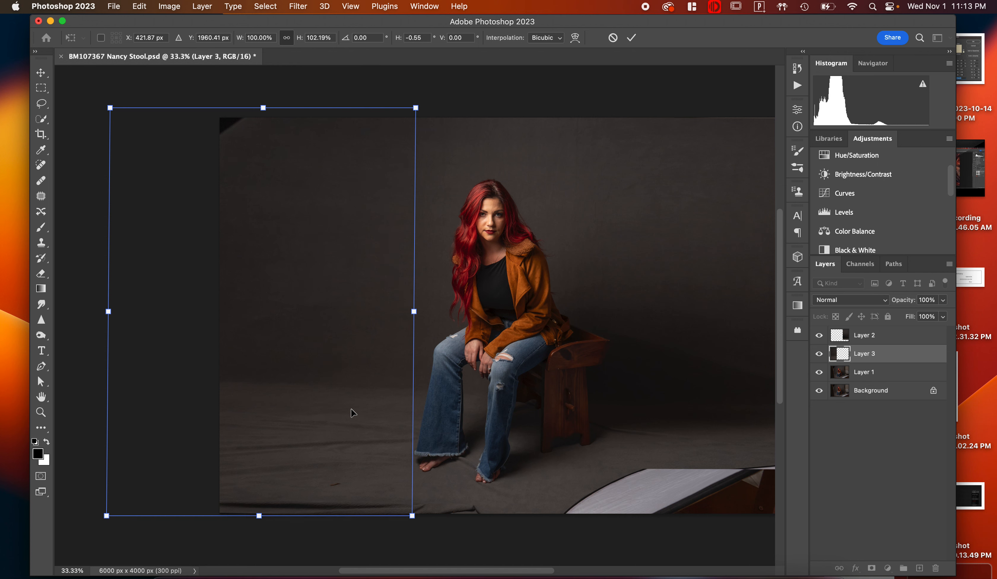
key(Down)
key(Down)
key(Down)
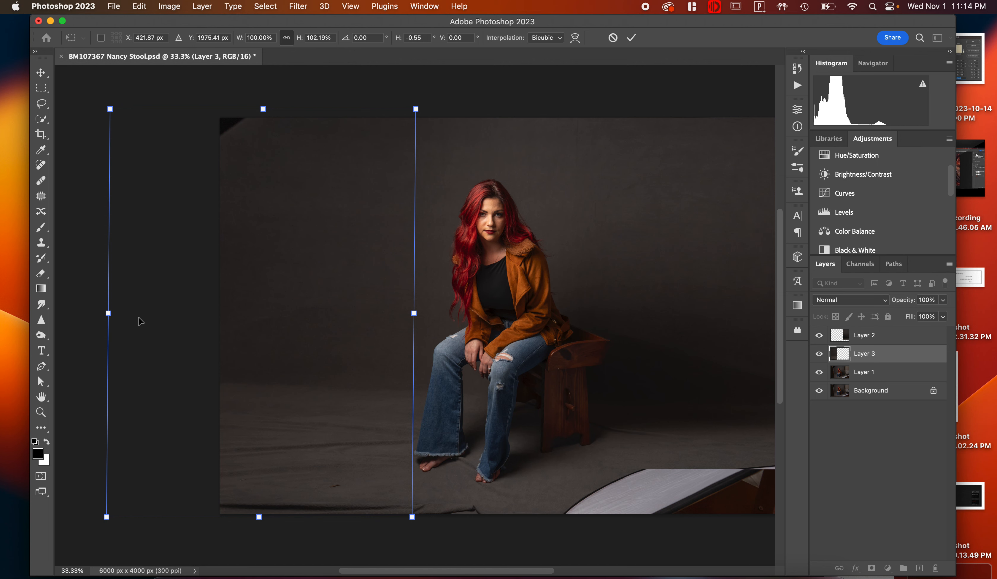
- Widen the left strip to about 116% so it covers the dark upper-left corner, and apply the transform
scroll(140, 320, left, 3)
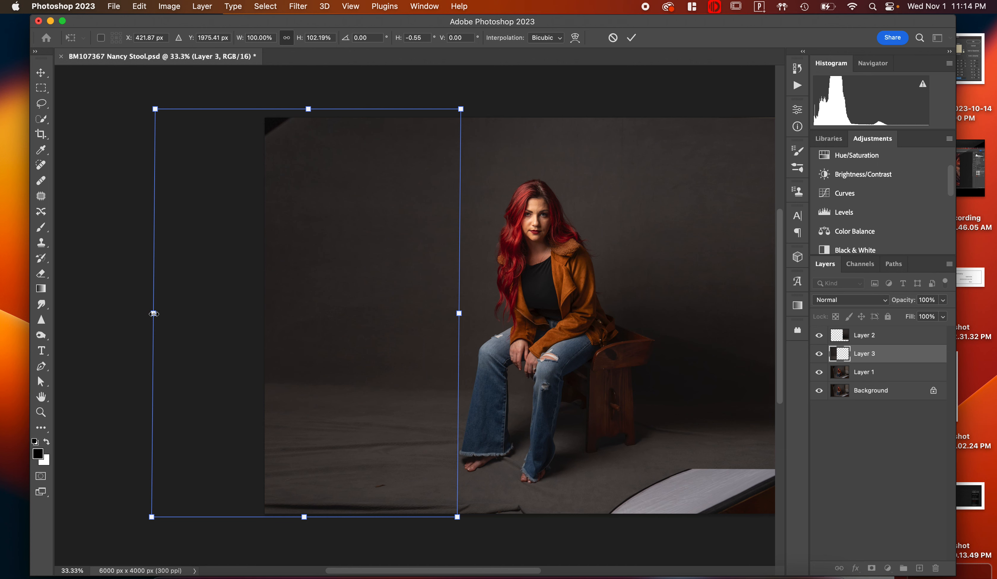
drag(154, 313, 104, 315)
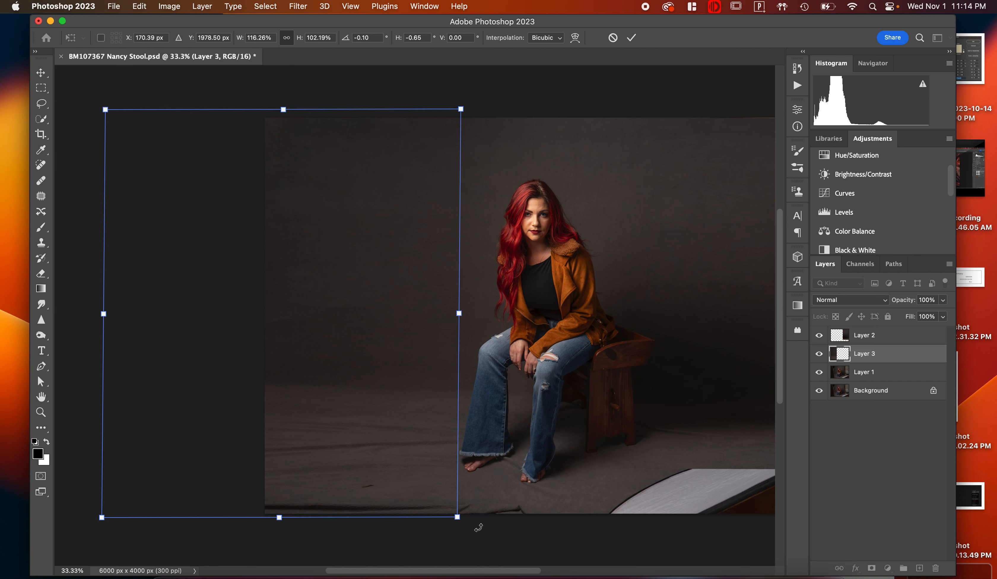
scroll(478, 527, right, 5)
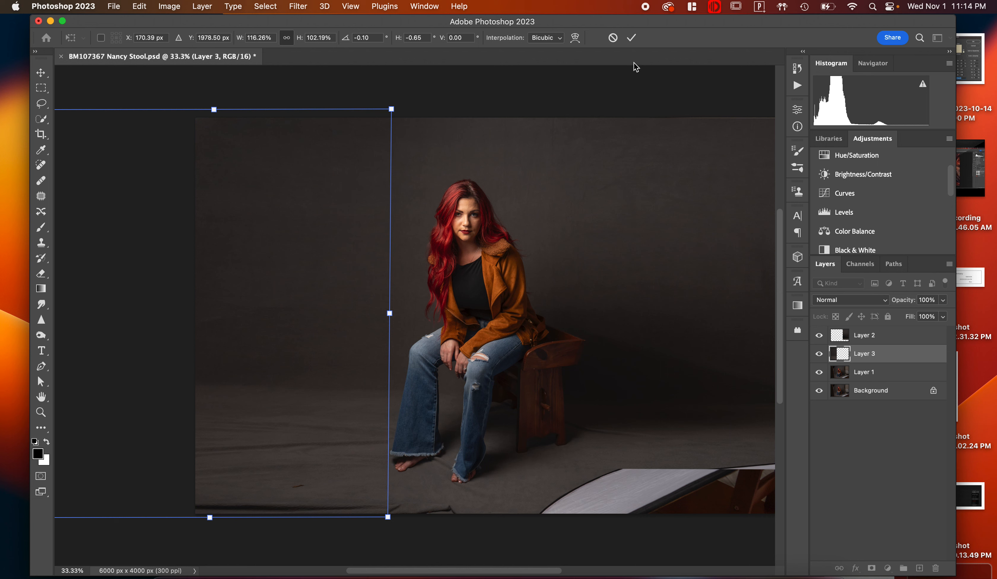
click(633, 39)
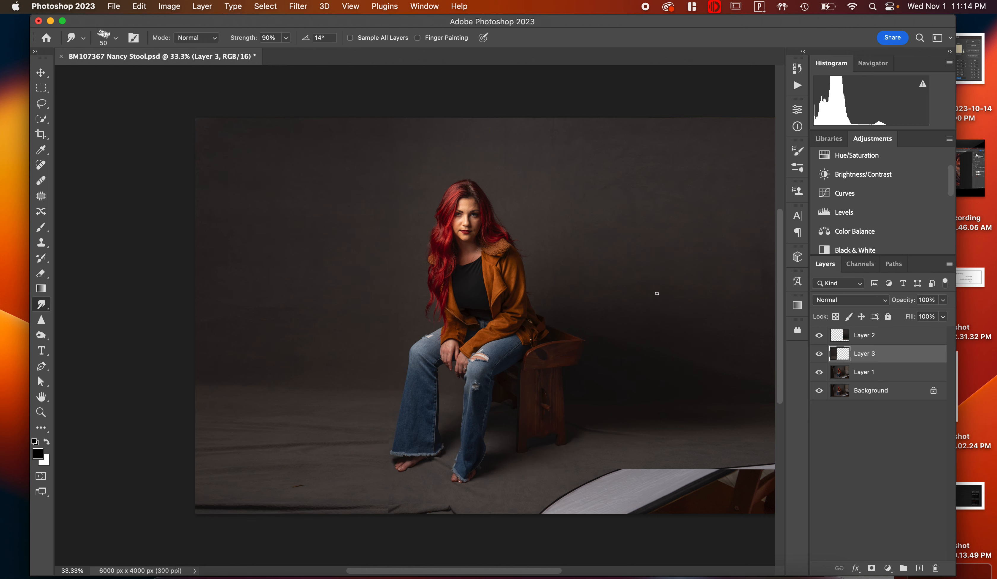
- Toggle the visibility of Layer 3 and Layer 2 to compare the extended backdrop with the original room
scroll(657, 292, right, 7)
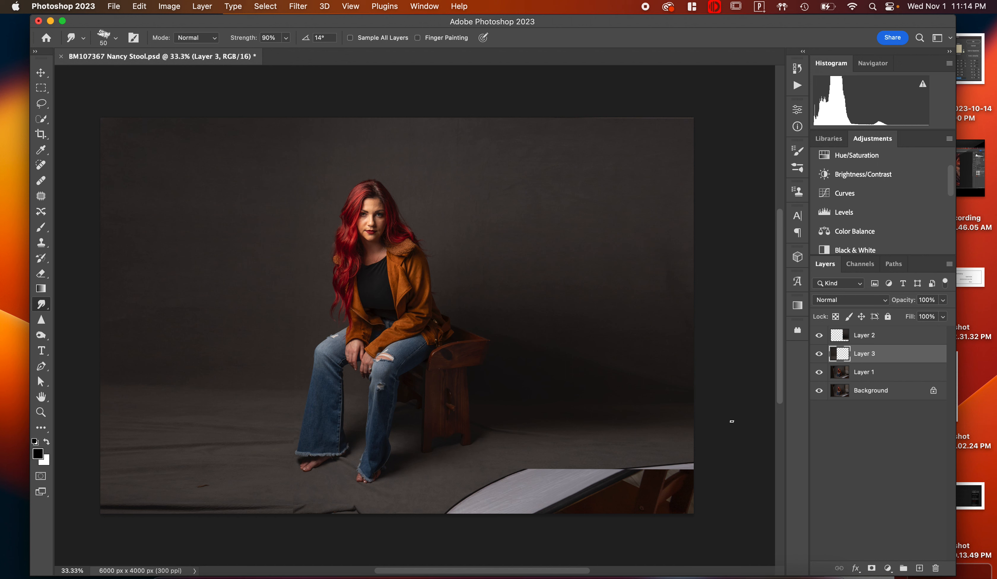
click(841, 374)
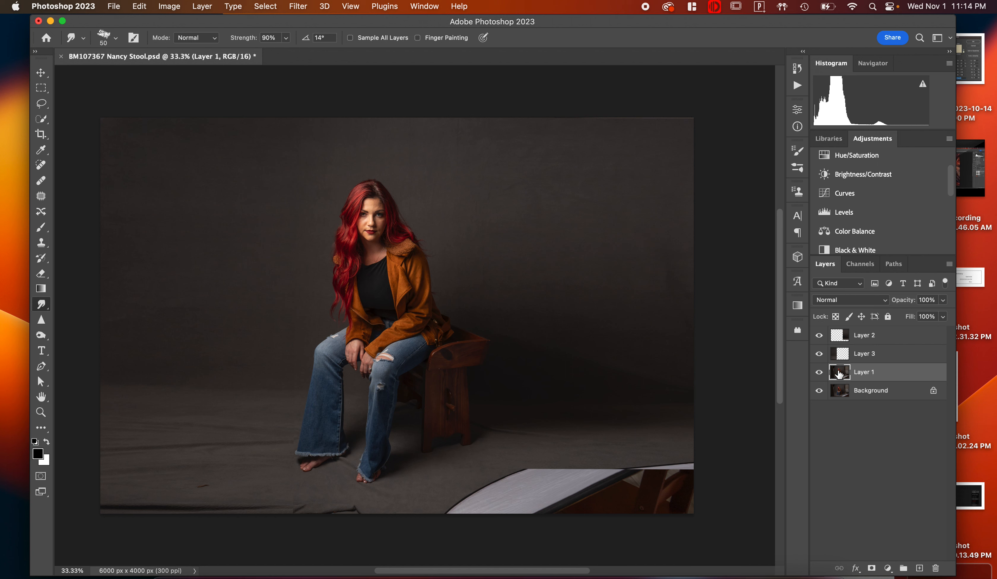
click(844, 357)
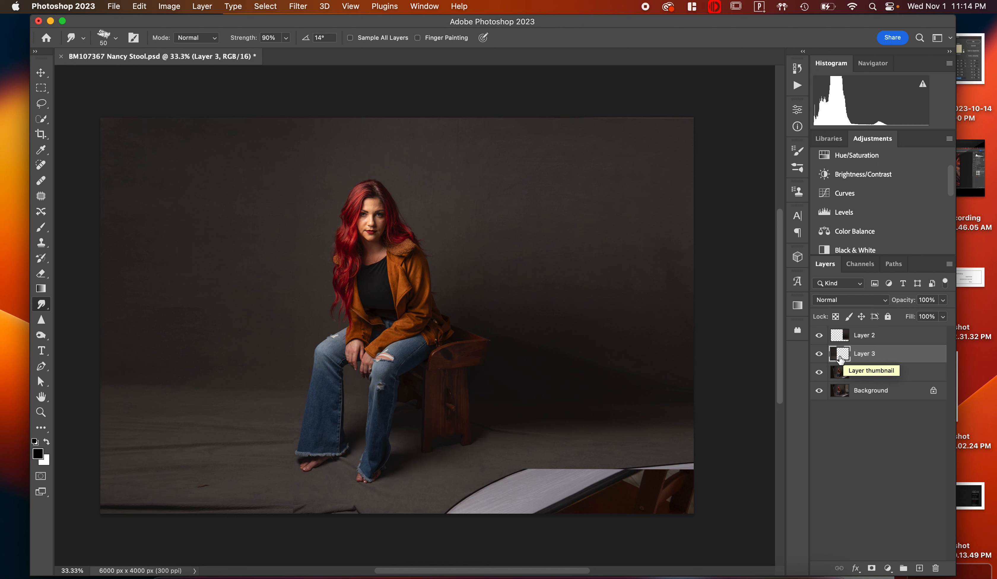
click(838, 375)
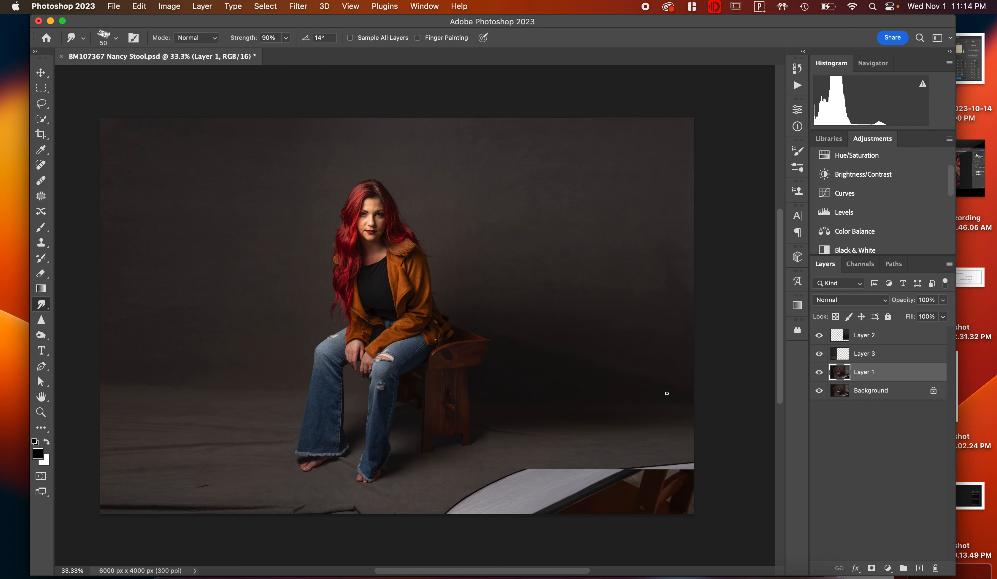
click(818, 353)
click(818, 354)
click(819, 335)
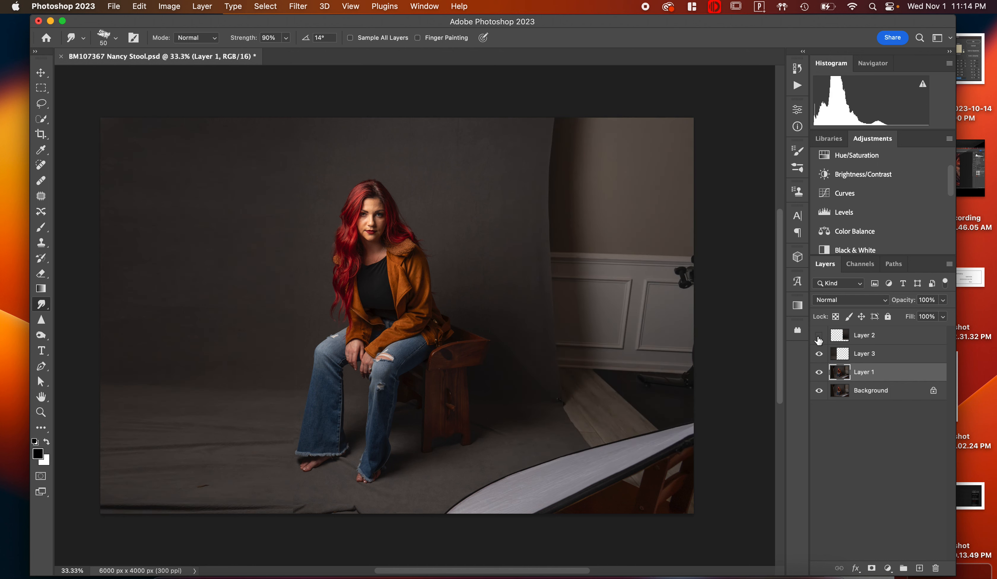
click(819, 335)
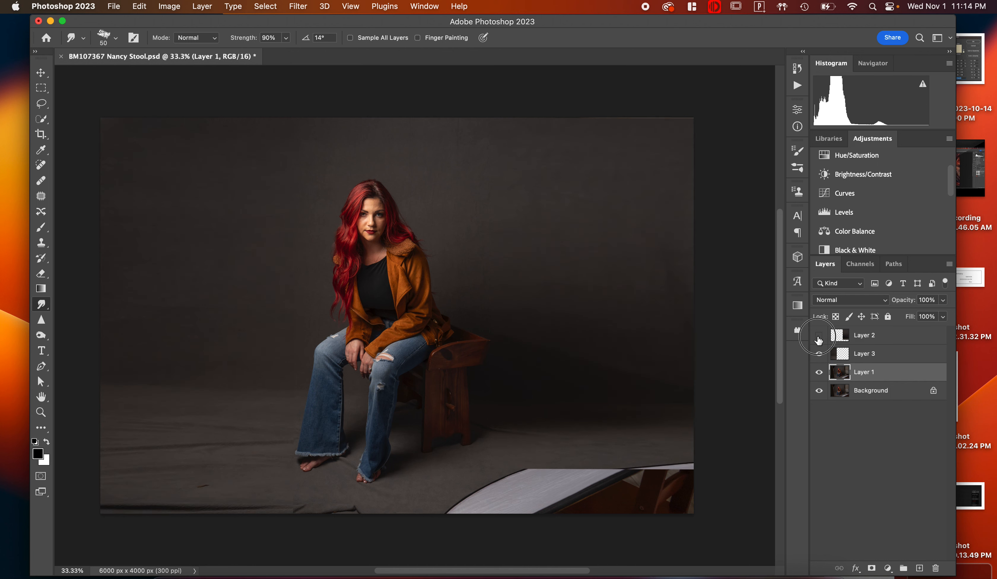
click(819, 336)
click(818, 336)
click(819, 336)
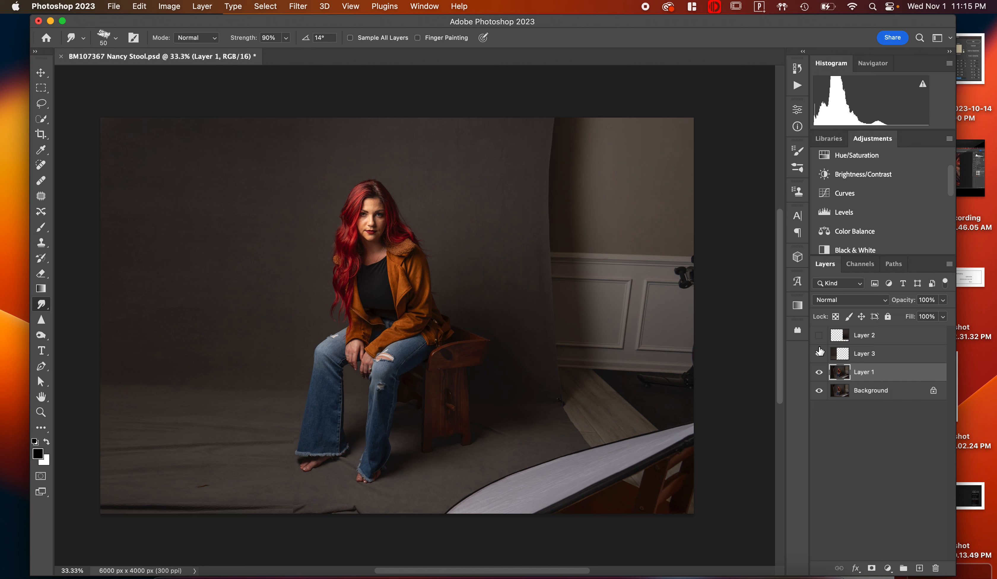
click(819, 336)
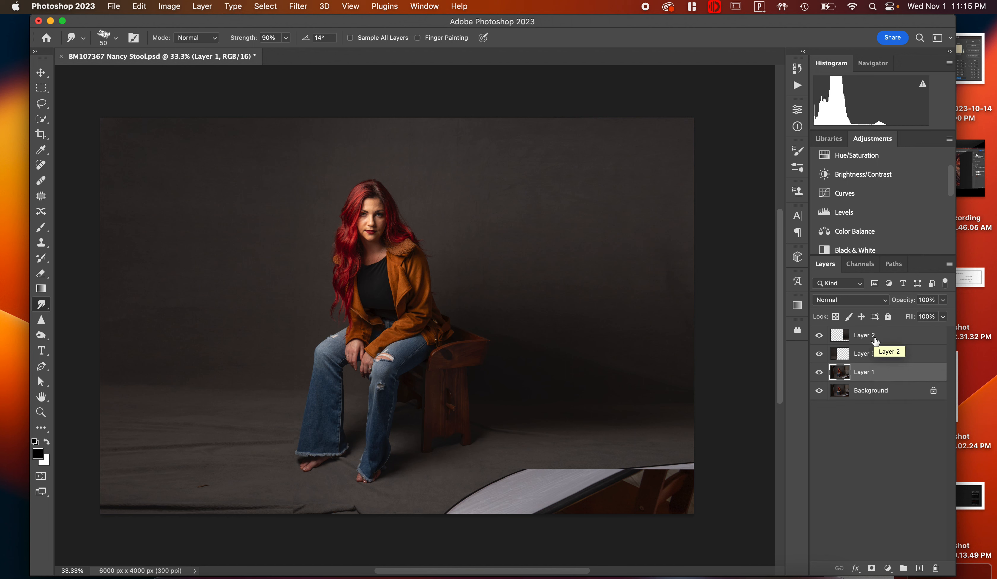
- Move Layer 3 above Layer 2, select Layer 2, and toggle its visibility to check which side it covers
drag(882, 355, 883, 335)
click(867, 356)
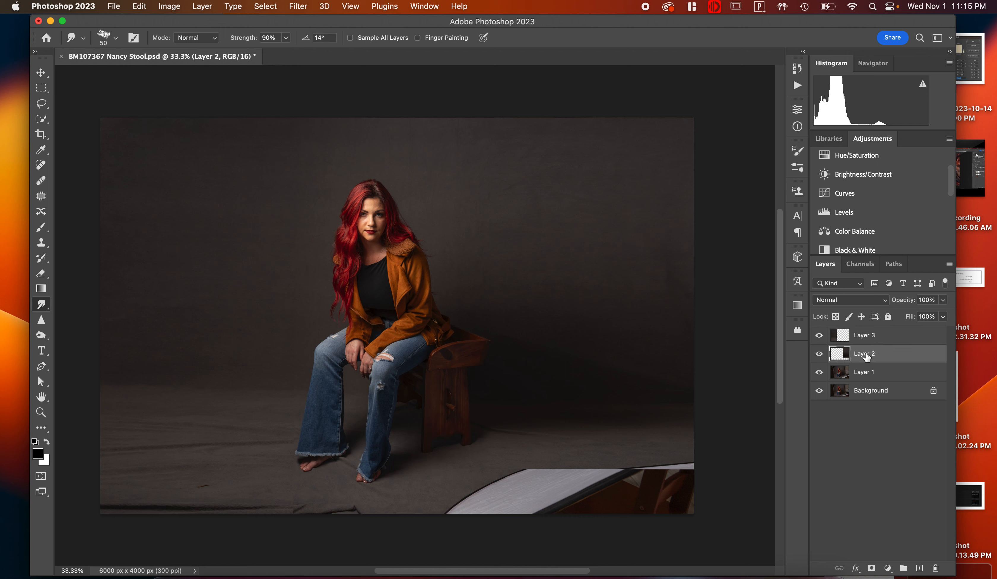
click(820, 357)
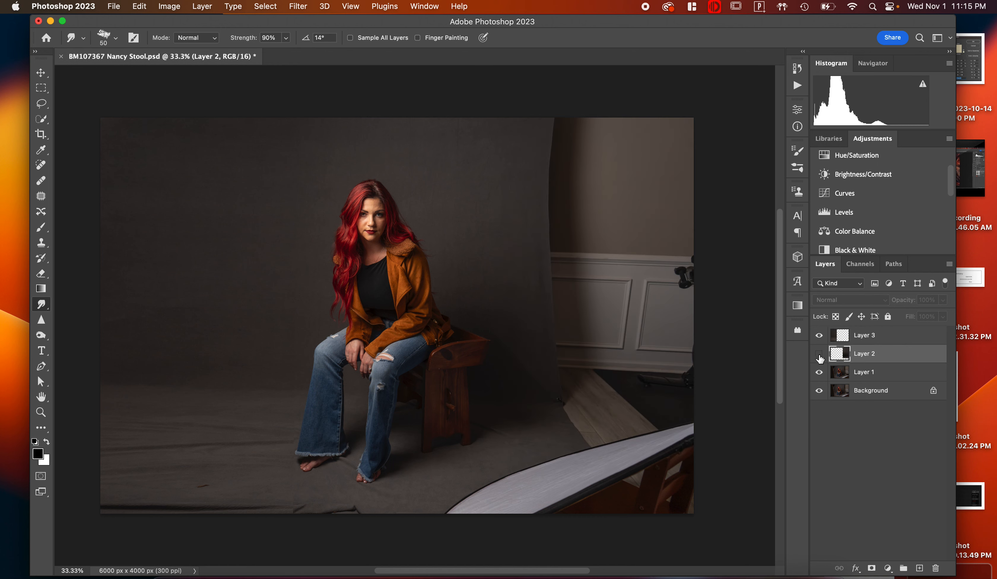
click(819, 357)
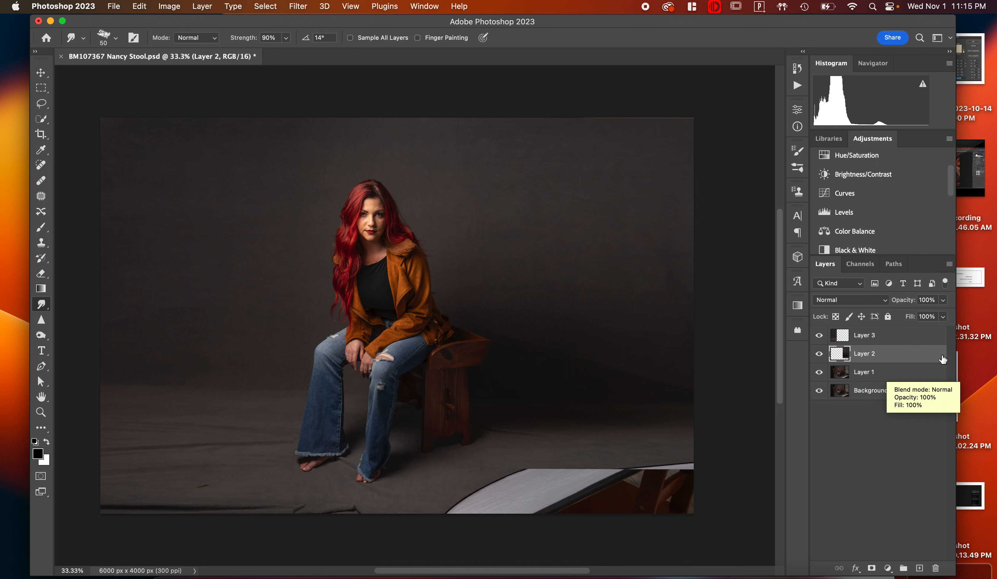
- Select Layer 1 together with Layer 2 and merge the two into one layer
shift+click(882, 376)
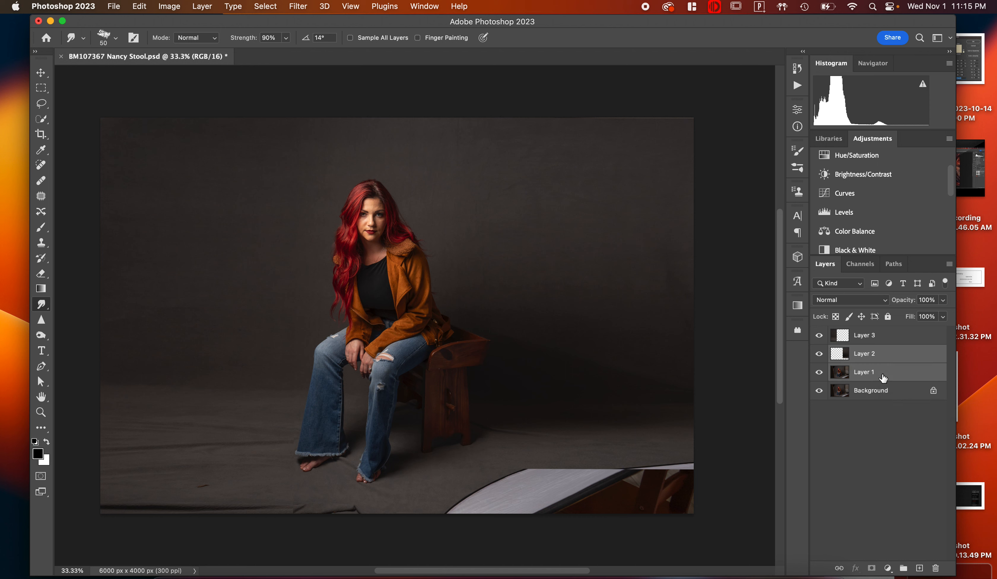
right_click(882, 377)
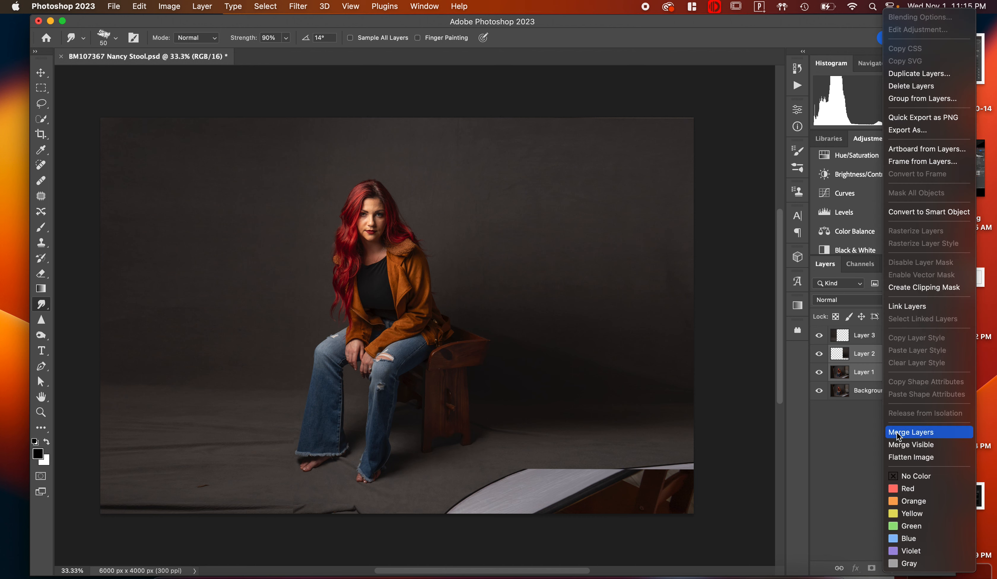
click(899, 434)
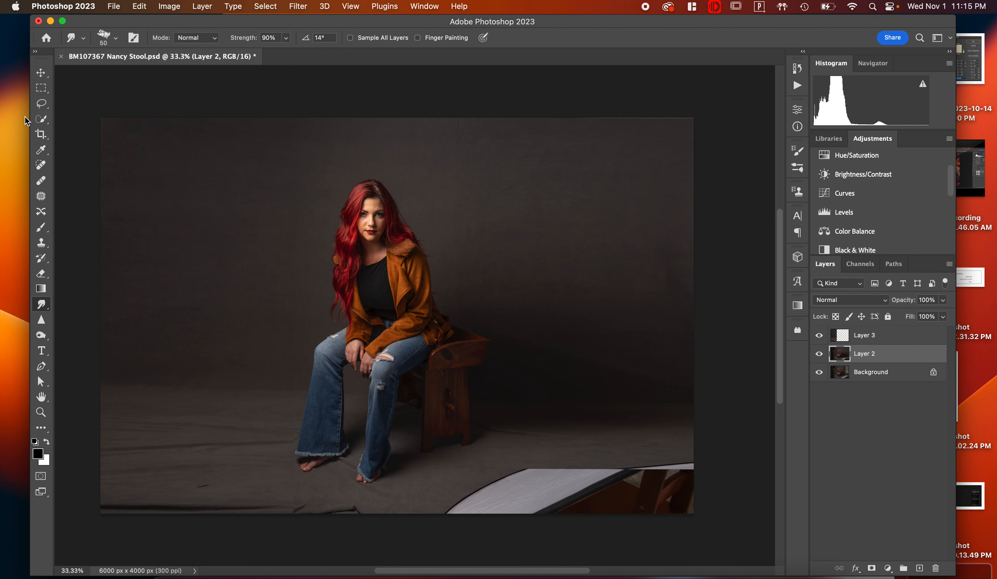
click(41, 88)
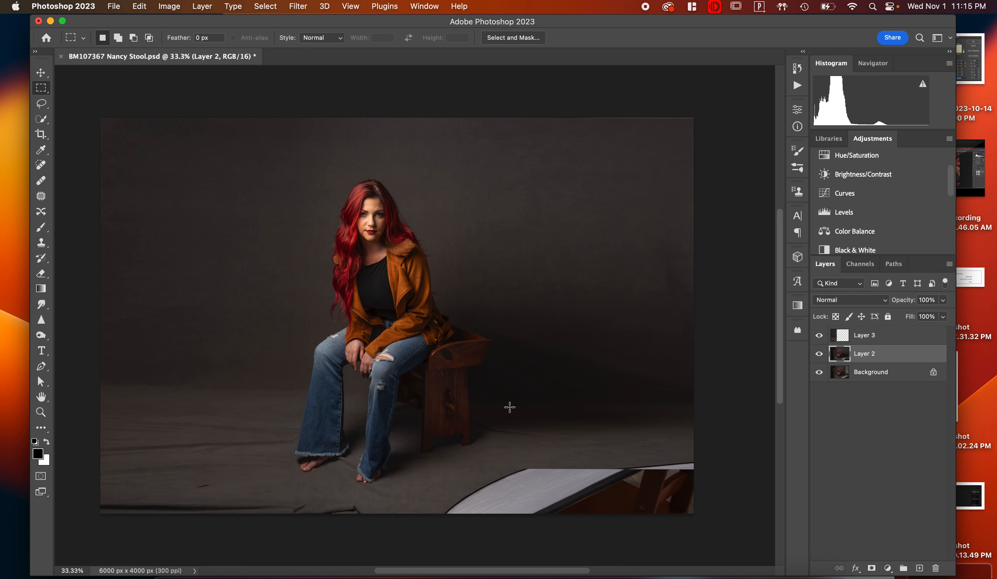
drag(508, 406, 704, 483)
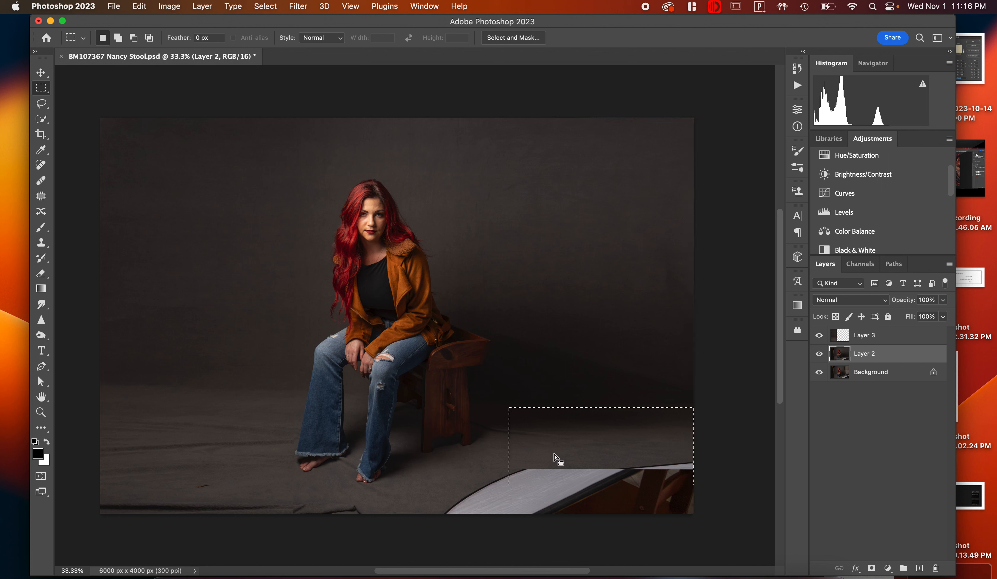
drag(553, 453, 555, 455)
key(super+d)
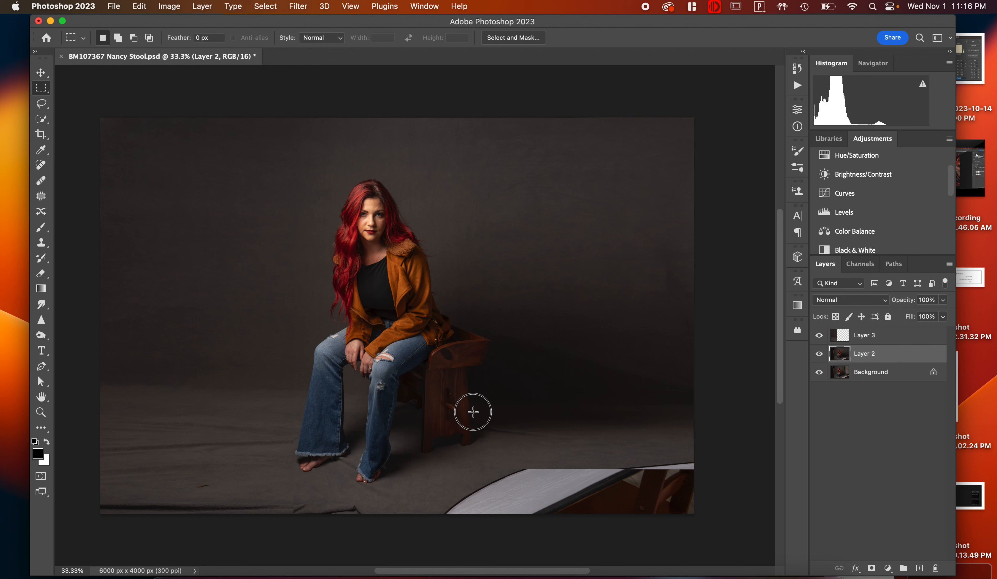
- Copy the floor area between the stool and the photo's right edge to a new layer and stretch it downward to about 200% height
drag(473, 411, 705, 503)
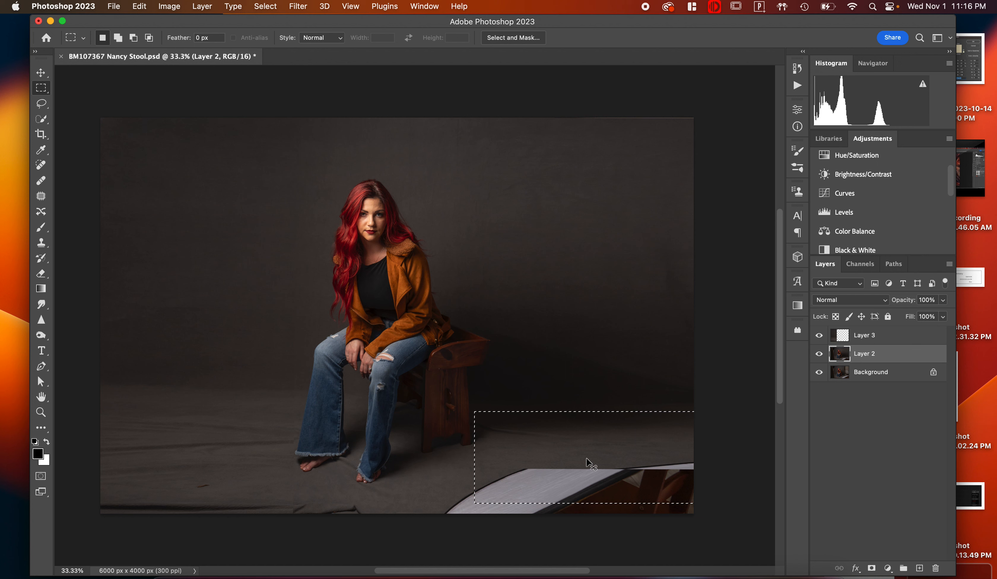
key(super+v)
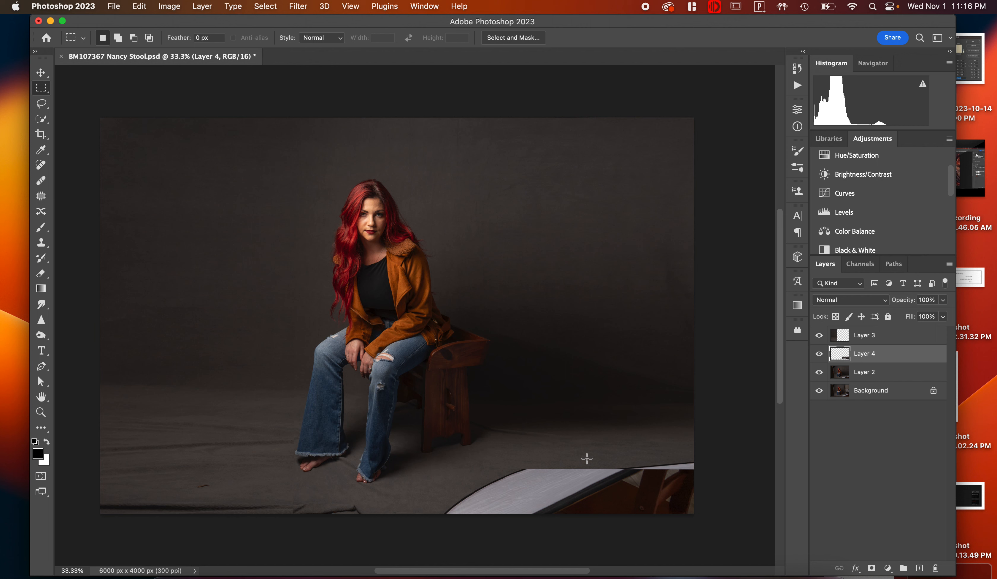
key(super+t)
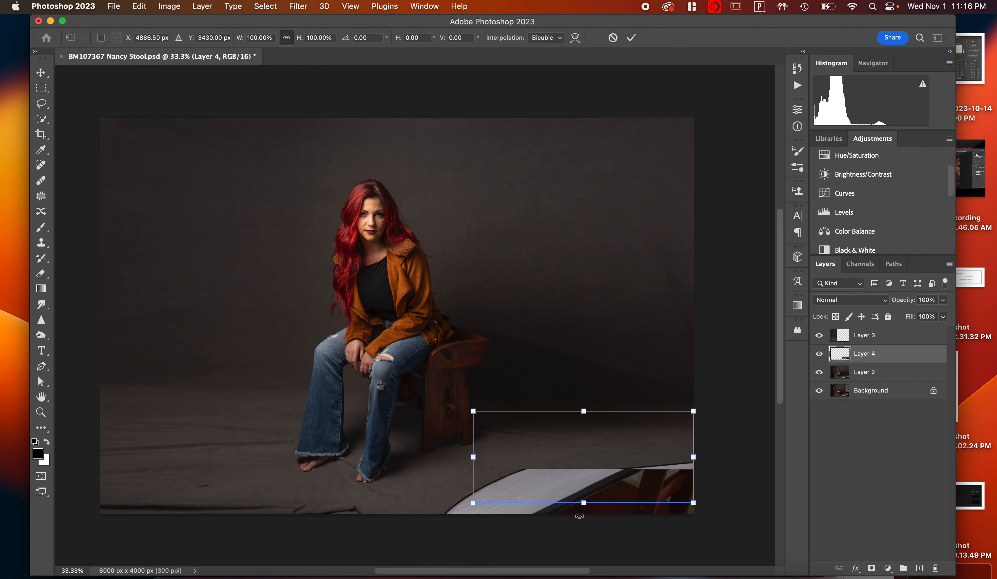
mouse_move(583, 503)
mouse_down()
mouse_move(572, 575)
mouse_move(572, 503)
mouse_move(583, 538)
mouse_move(582, 493)
mouse_up()
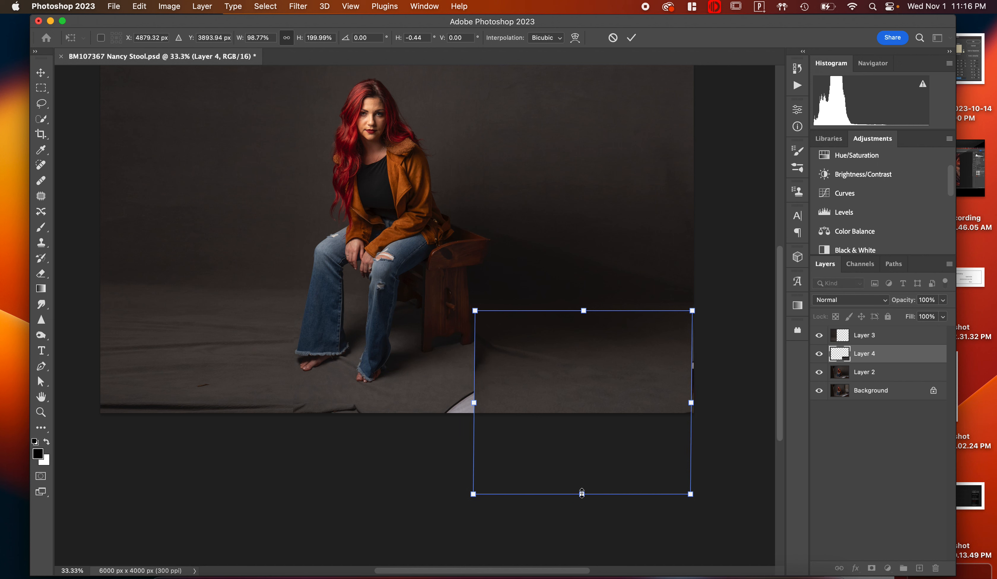
click(631, 37)
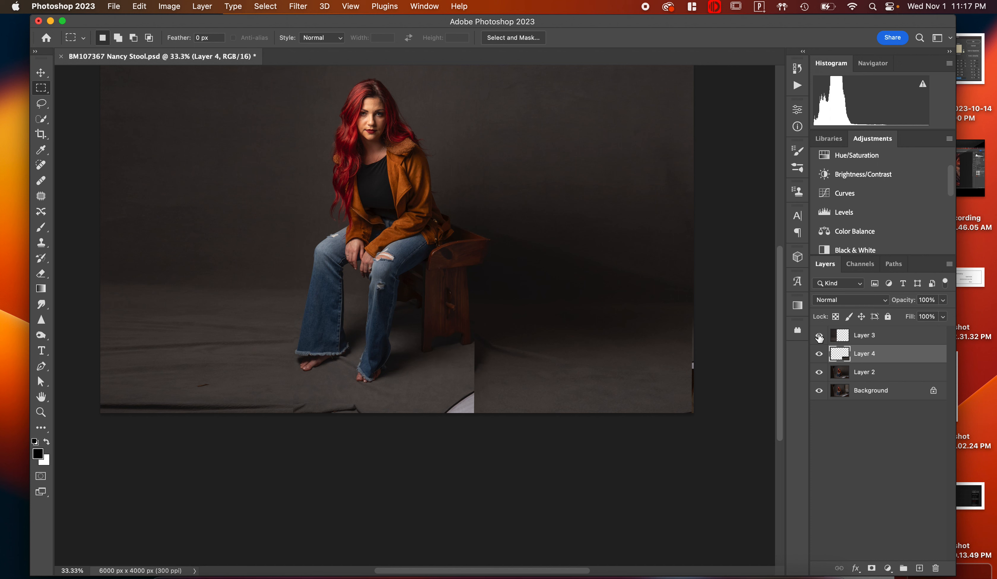
- Toggle the visibility of Layer 4 to compare the stretched floor with the reflector beneath, leaving the layer hidden
click(818, 354)
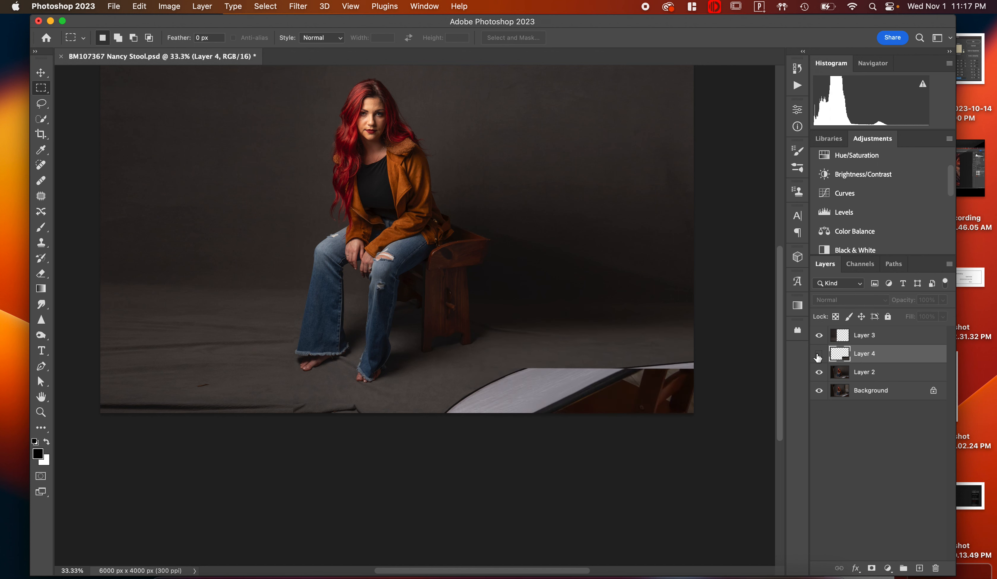
click(818, 353)
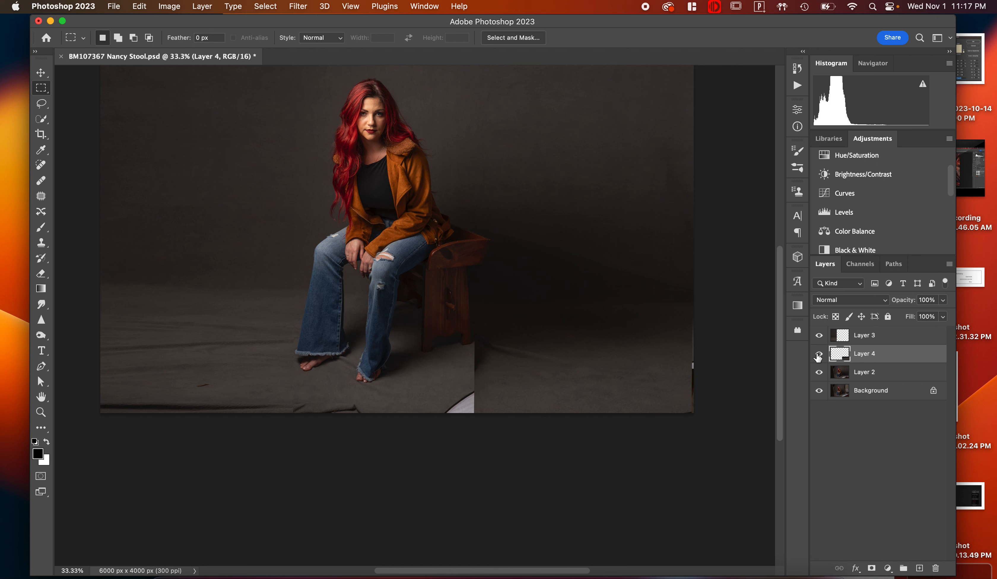
click(819, 353)
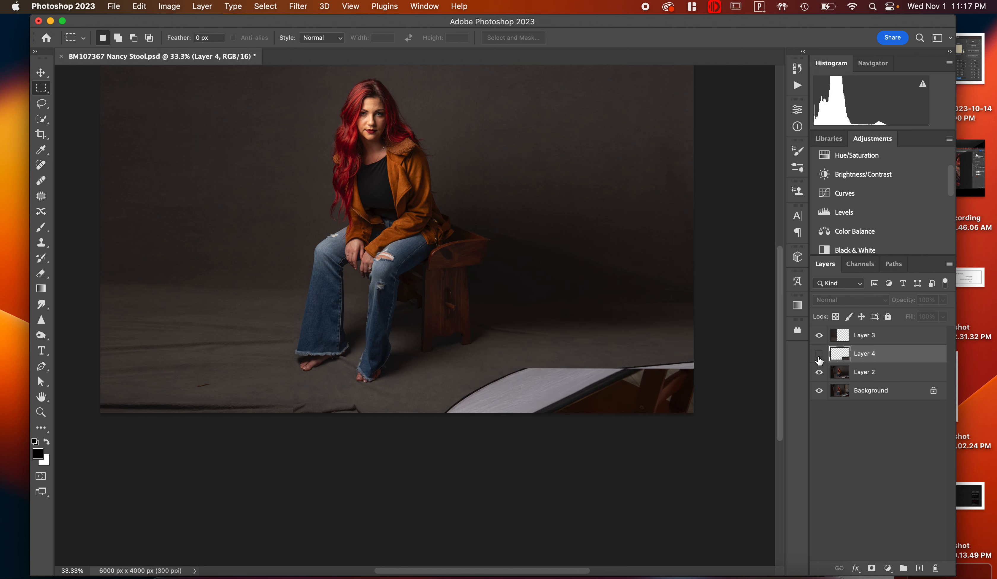
click(819, 353)
click(818, 354)
- Select a rectangle of floor on Layer 2 around the reflector's left end below the stool, and copy it to a new layer
click(841, 375)
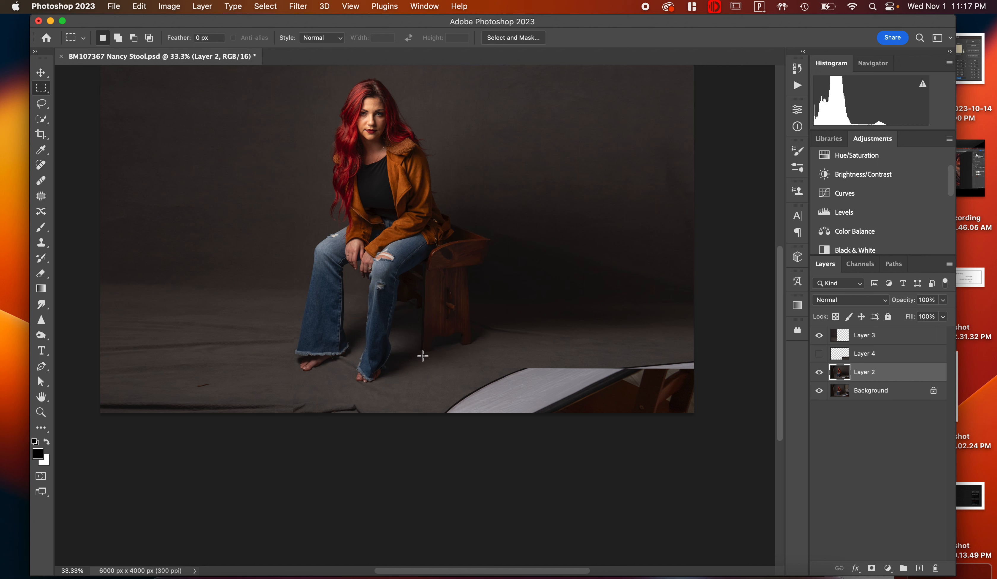
drag(423, 355, 602, 421)
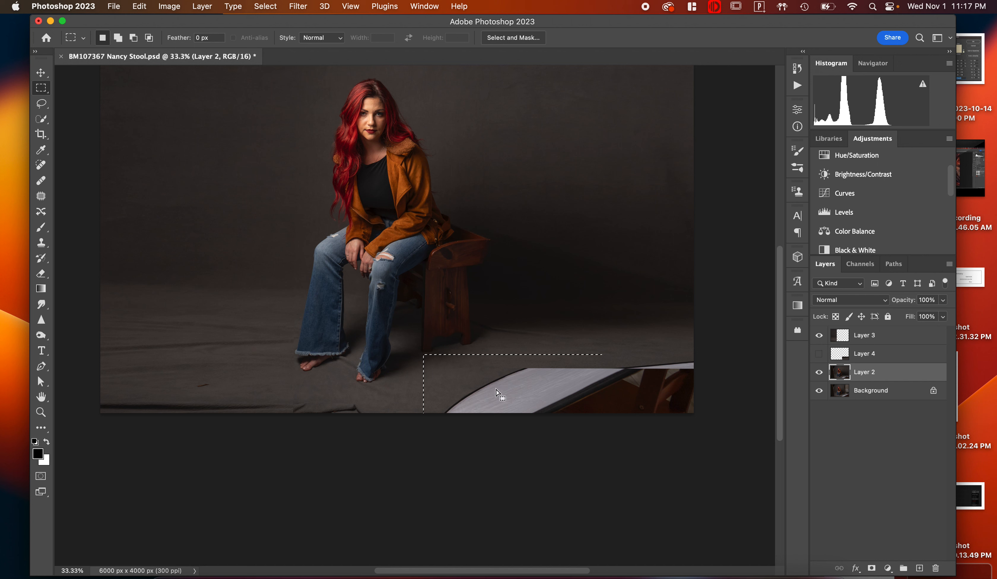
drag(491, 377, 502, 374)
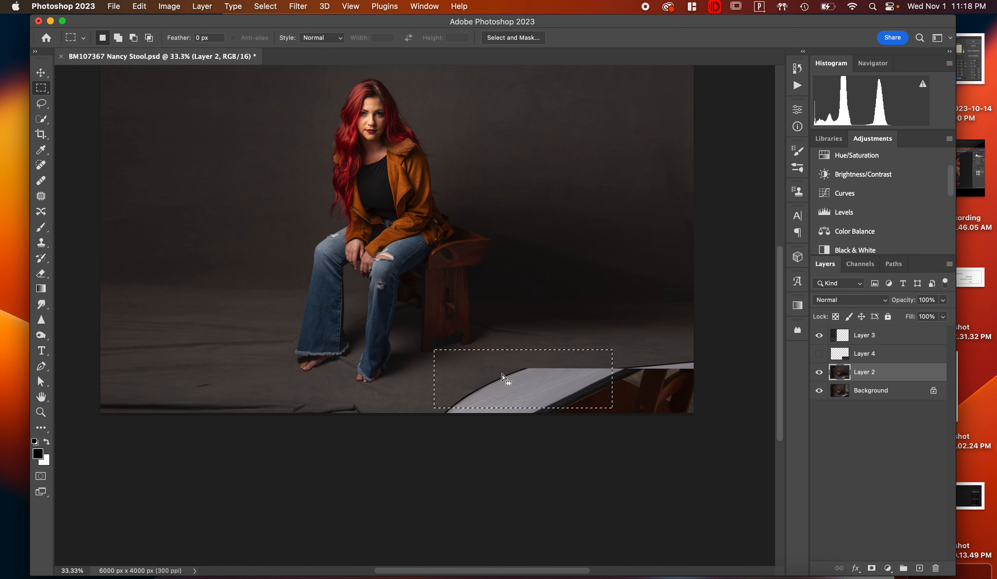
key(super+j)
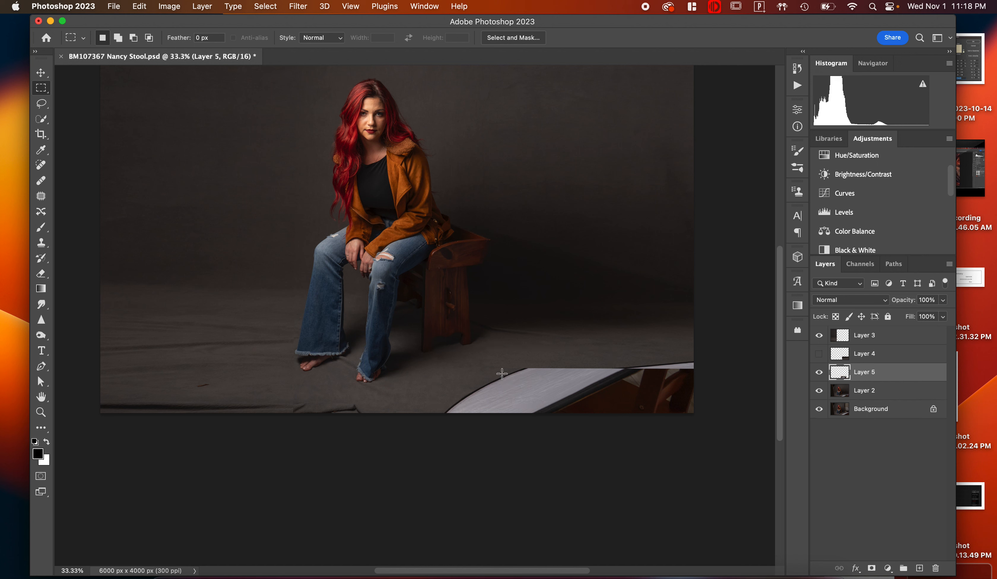
- Stretch the Layer 5 floor patch to about 160% width and 166% height past the photo's lower-right corner, and apply the transform
key(super+t)
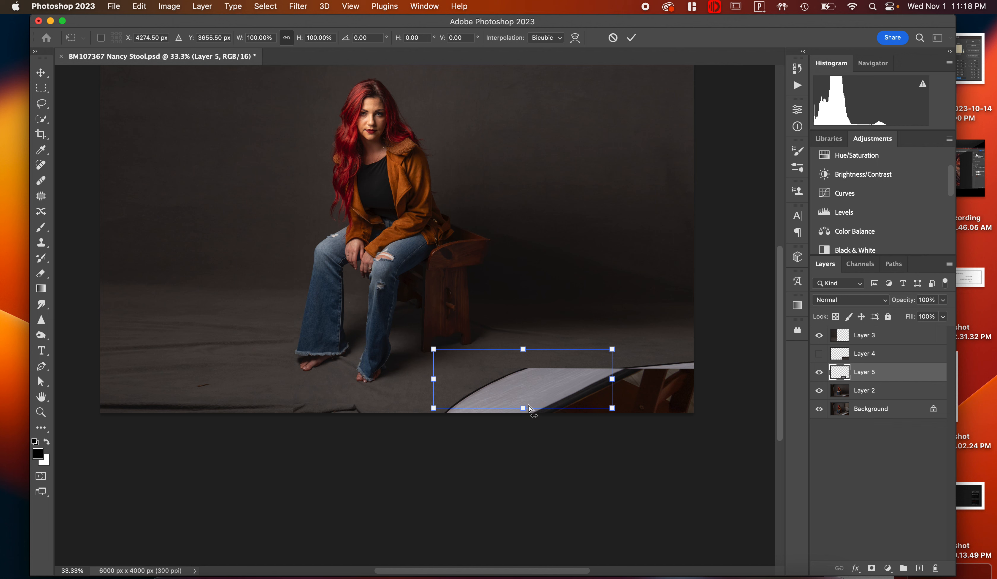
drag(523, 409, 517, 444)
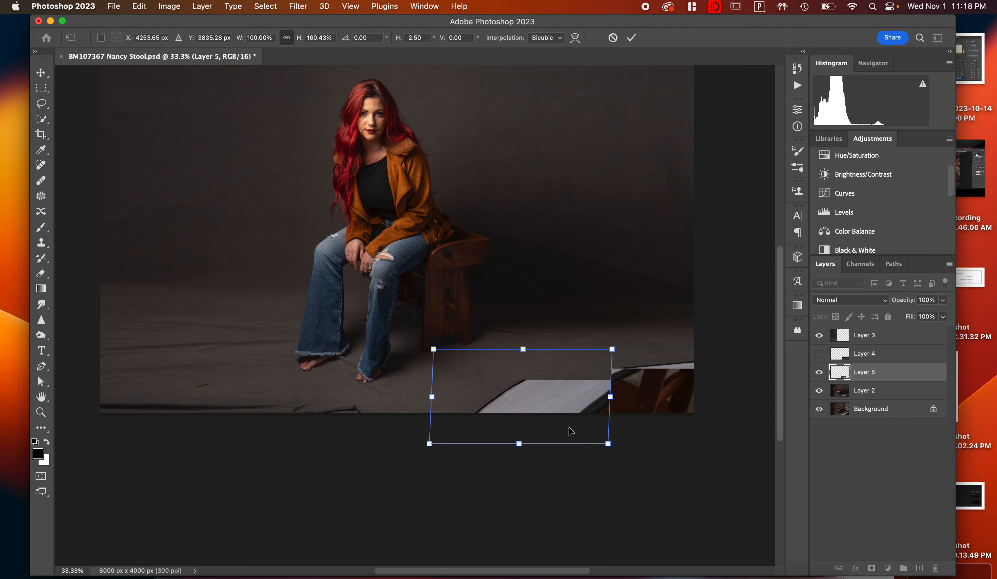
drag(610, 396, 716, 396)
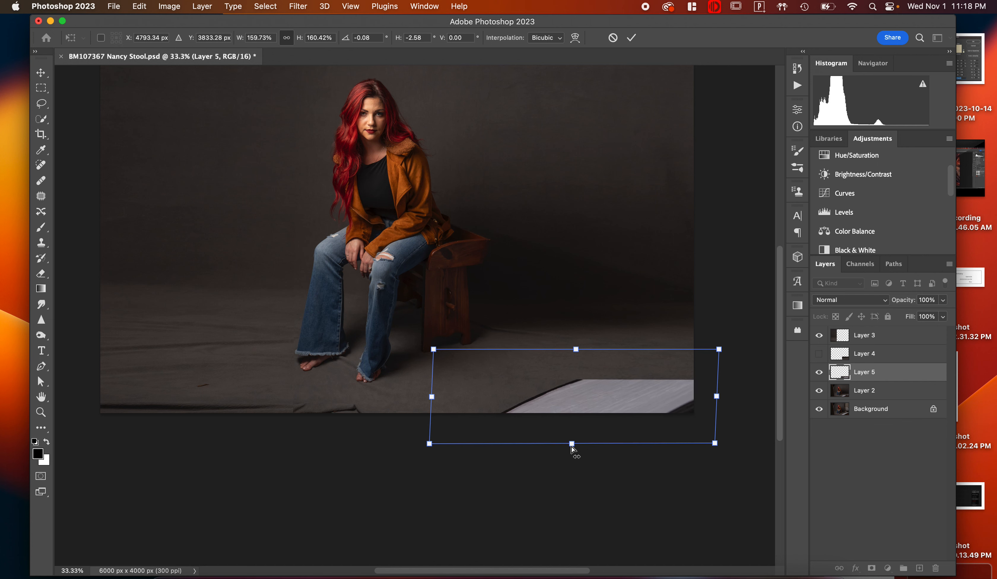
mouse_move(572, 444)
mouse_down()
mouse_move(580, 446)
mouse_move(552, 451)
mouse_move(577, 449)
mouse_up()
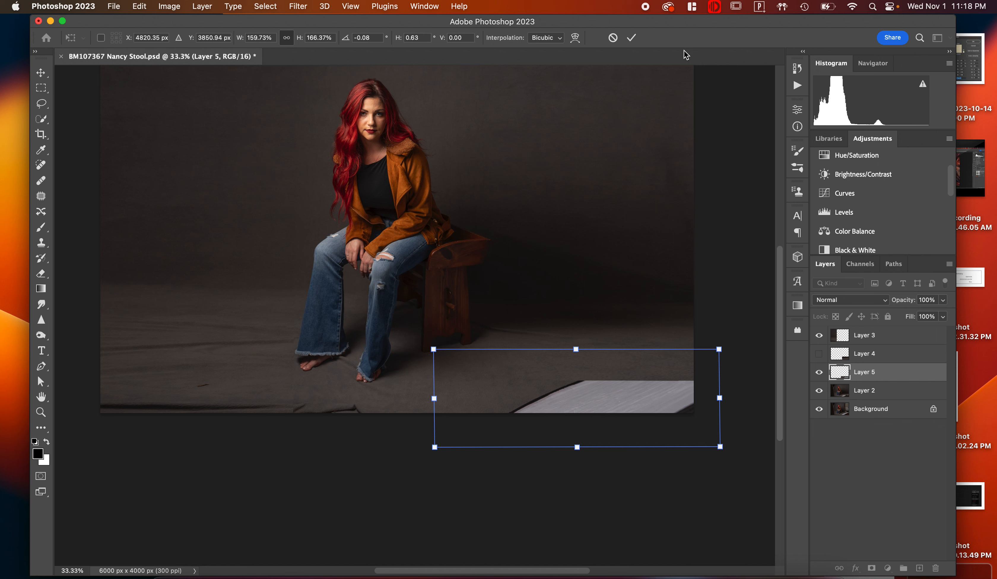
click(632, 38)
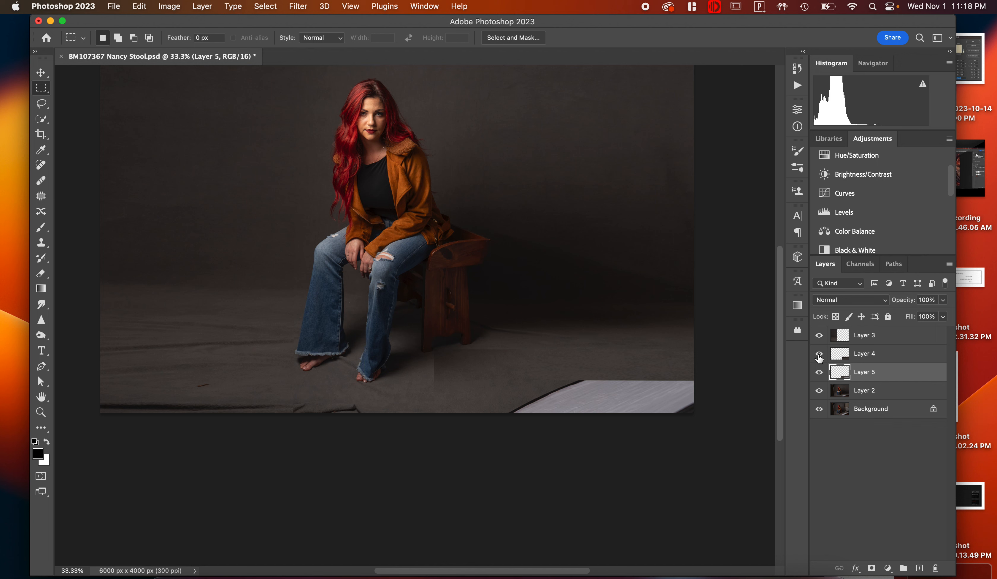
- Show Layer 4 again, toggling its visibility to compare how it and Layer 5 cover the reflector
click(819, 354)
click(819, 354)
click(819, 355)
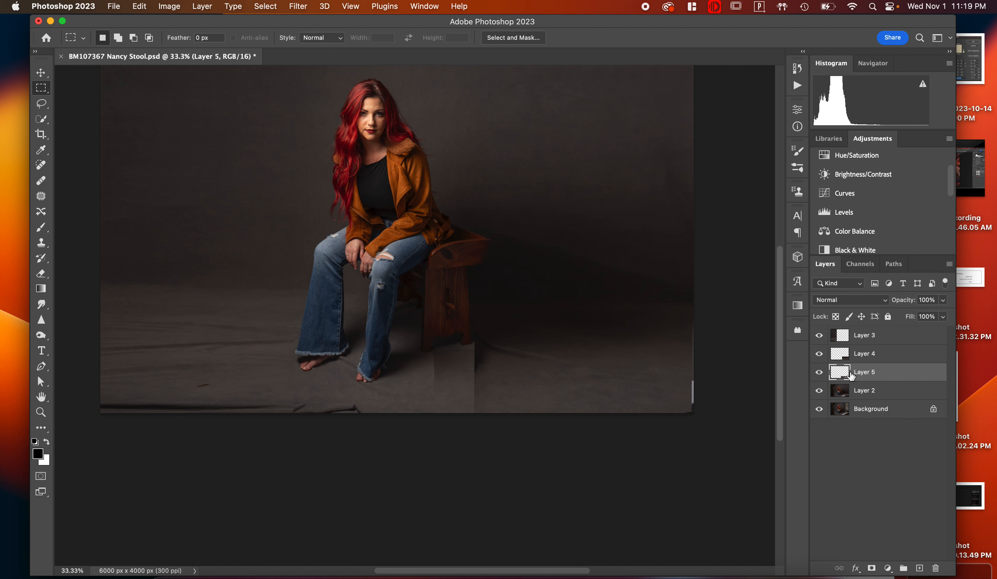
click(819, 354)
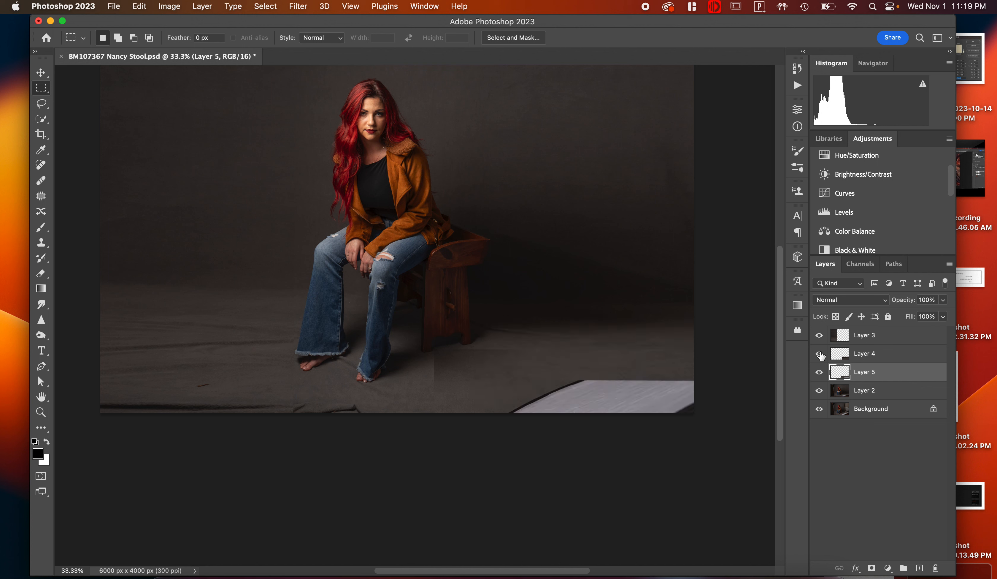
click(819, 354)
click(820, 353)
click(819, 354)
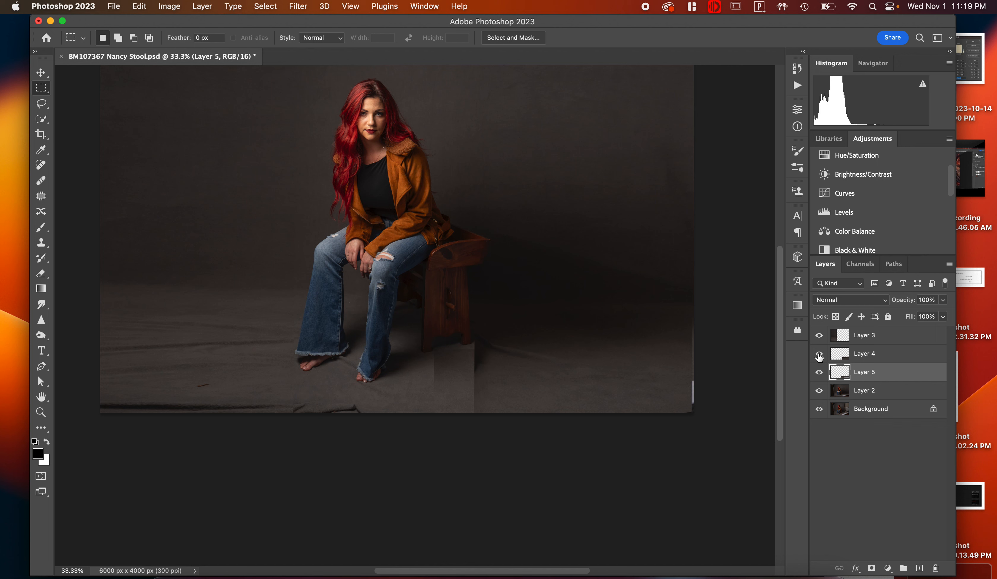
- Transform the Layer 4 floor patch, reducing its height to about 90% and widening it to about 107% past the photo's right edge
click(839, 357)
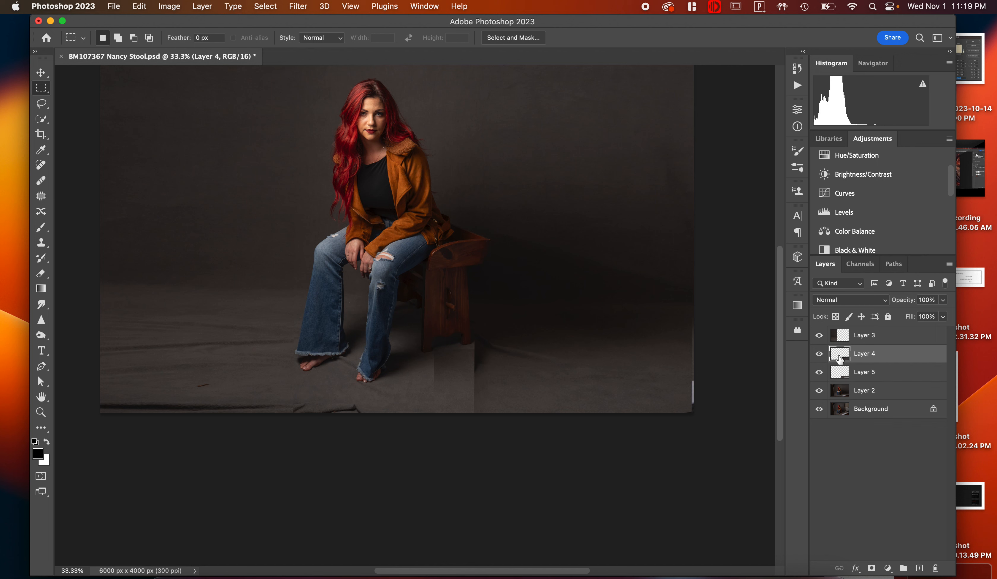
key(super+t)
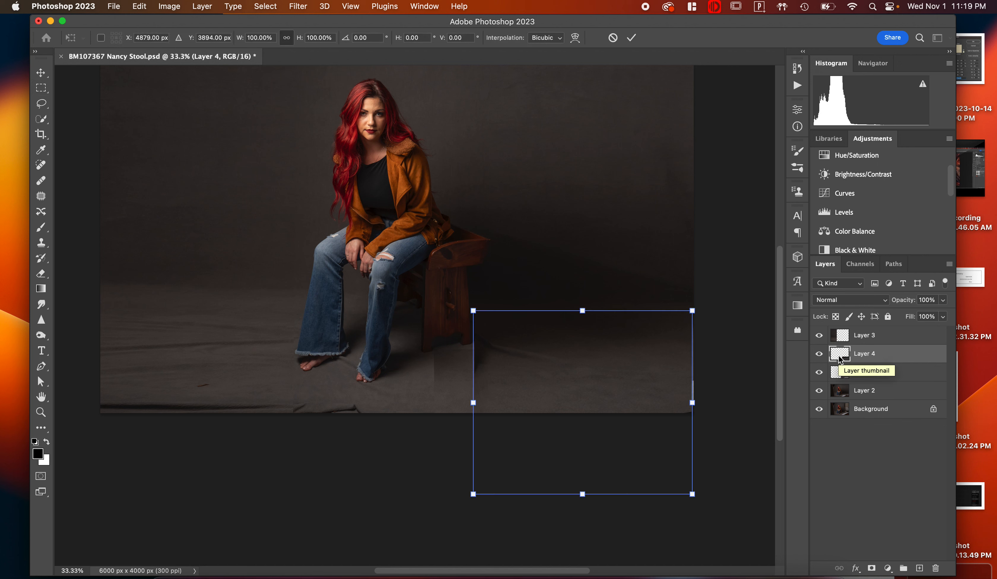
drag(585, 501, 586, 480)
drag(684, 394, 718, 402)
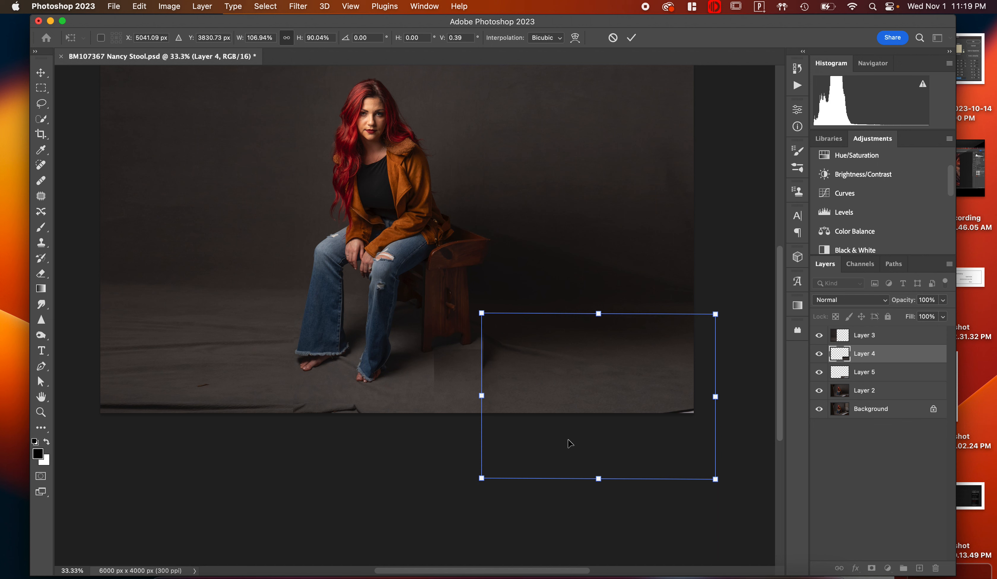
- Skew and tilt the Layer 4 patch slightly, adjust it to about 106.6% width and 93.6% height, and apply the transform
drag(483, 396, 481, 390)
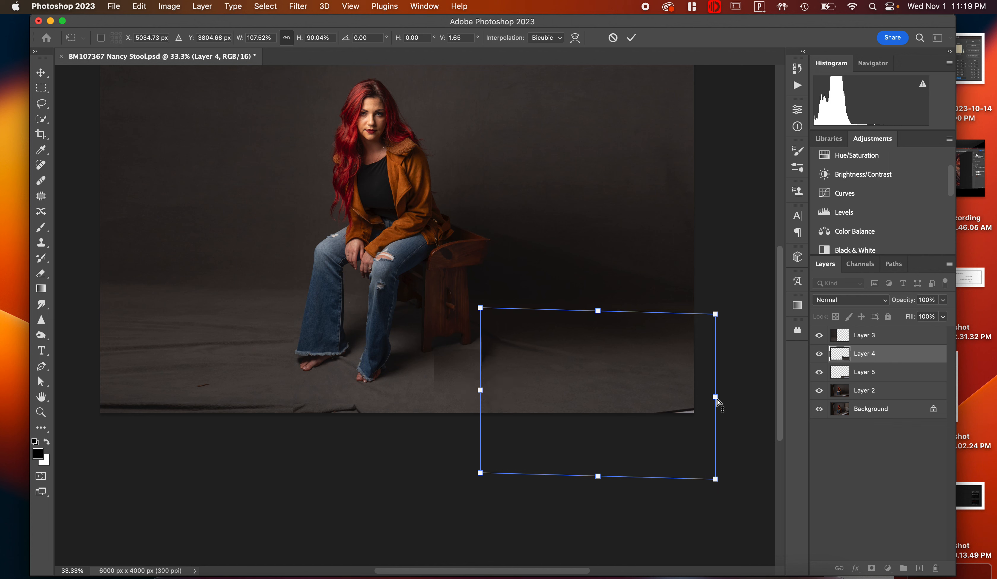
drag(715, 396, 715, 392)
drag(597, 475, 601, 480)
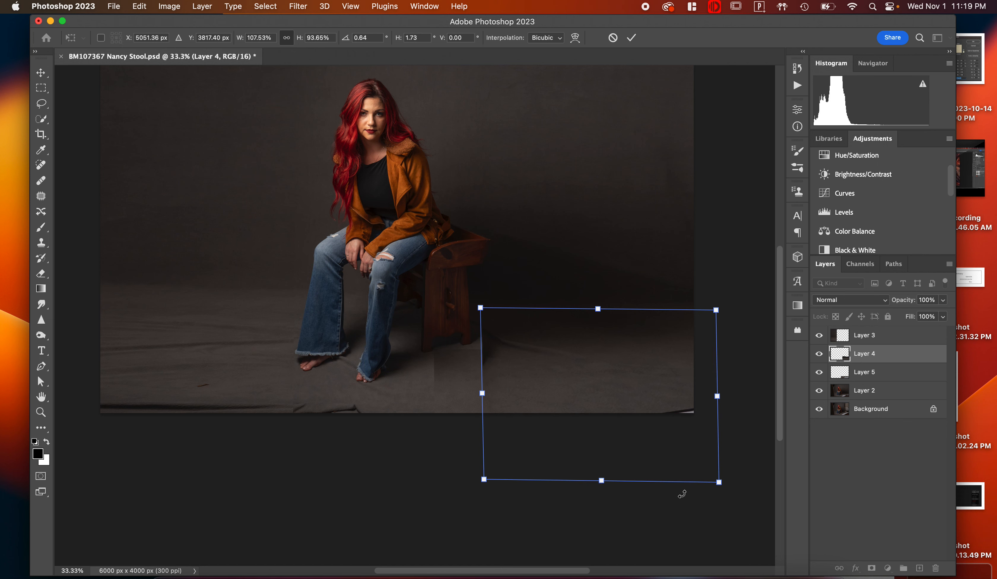
drag(724, 402, 727, 407)
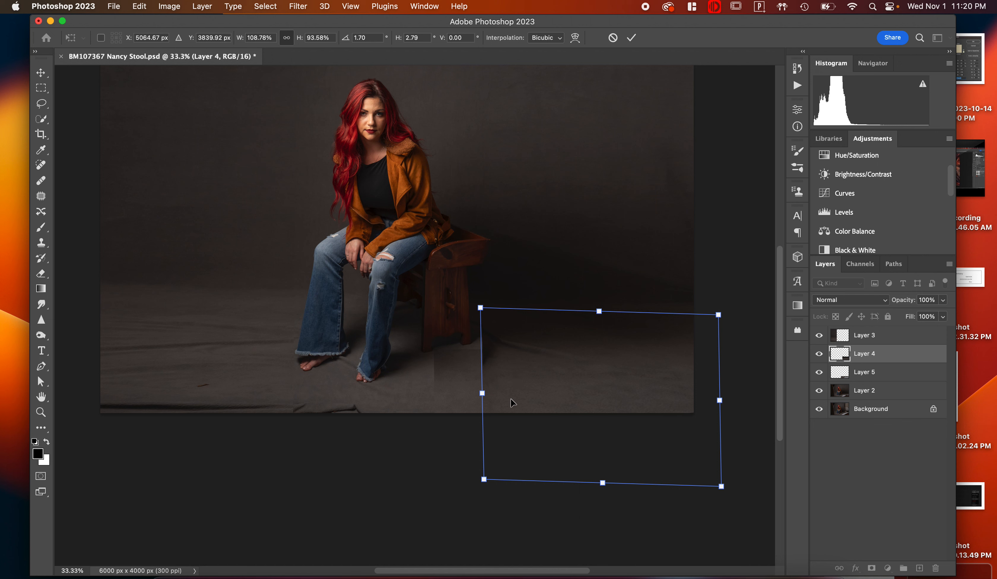
drag(482, 393, 487, 394)
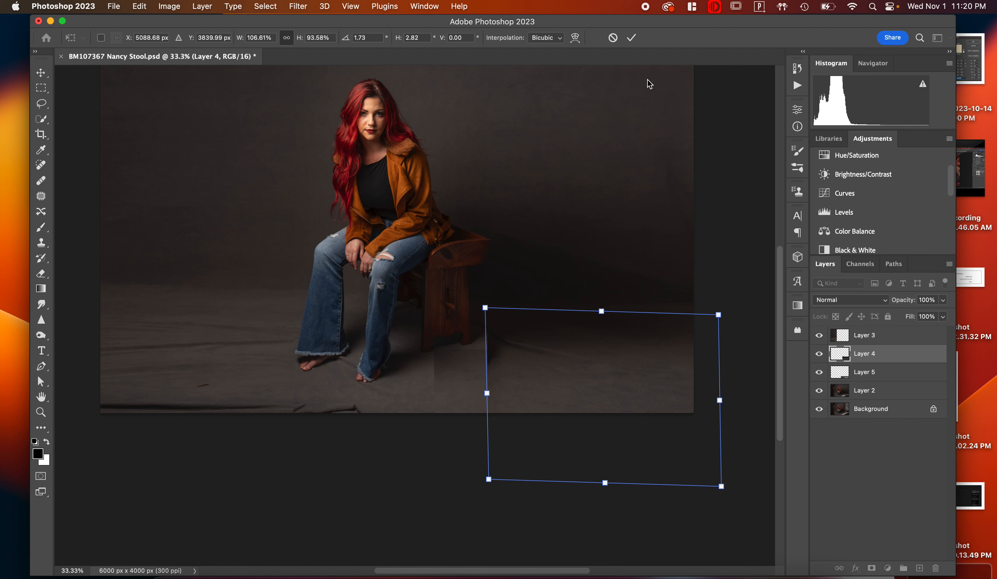
click(631, 38)
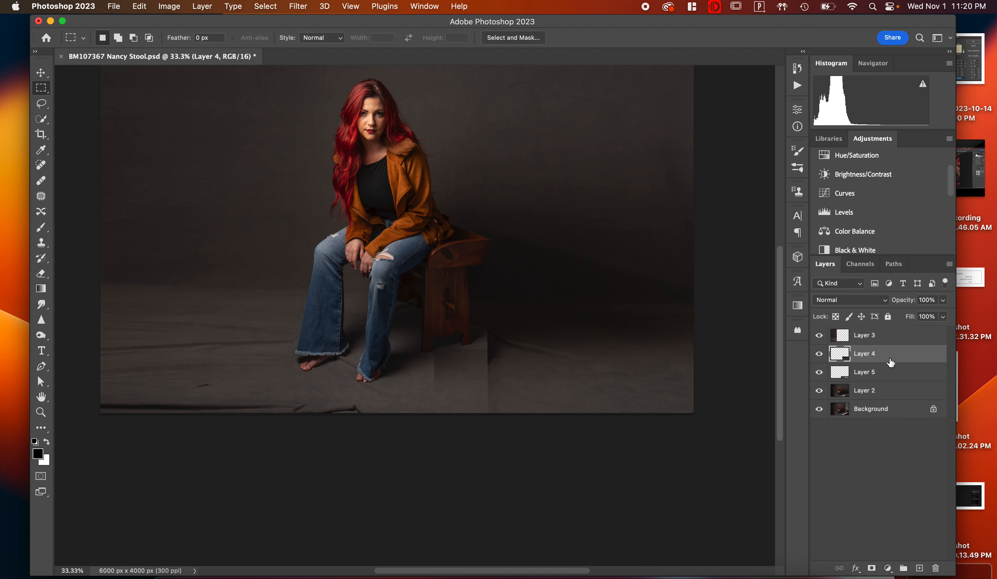
- Add a white layer mask to Layer 4 and another to Layer 5
click(871, 567)
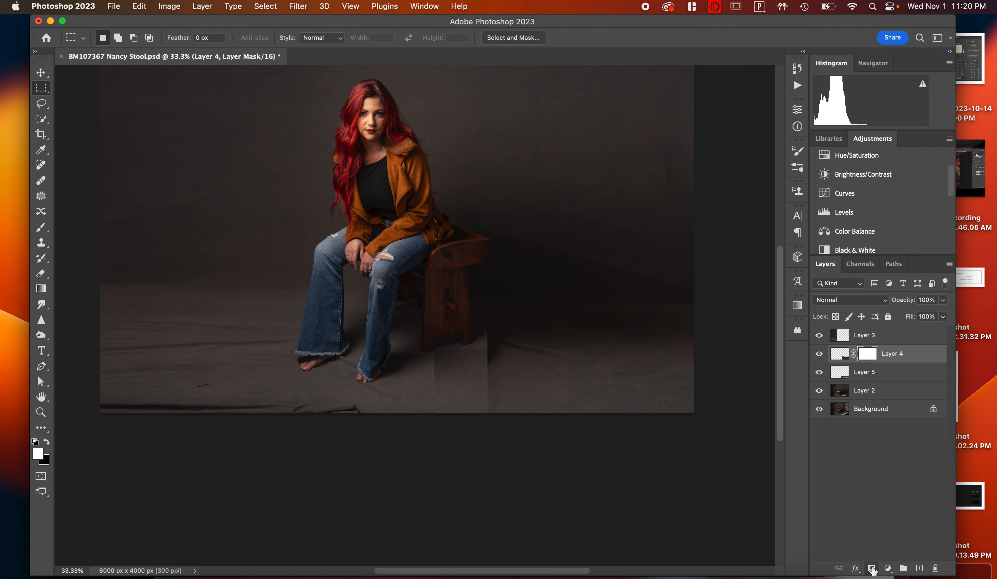
click(881, 376)
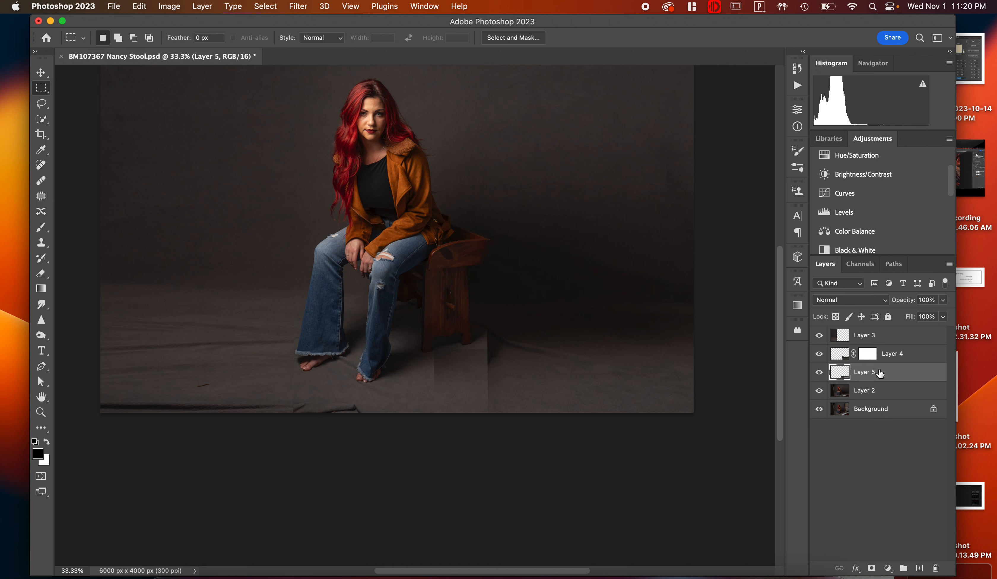
click(872, 569)
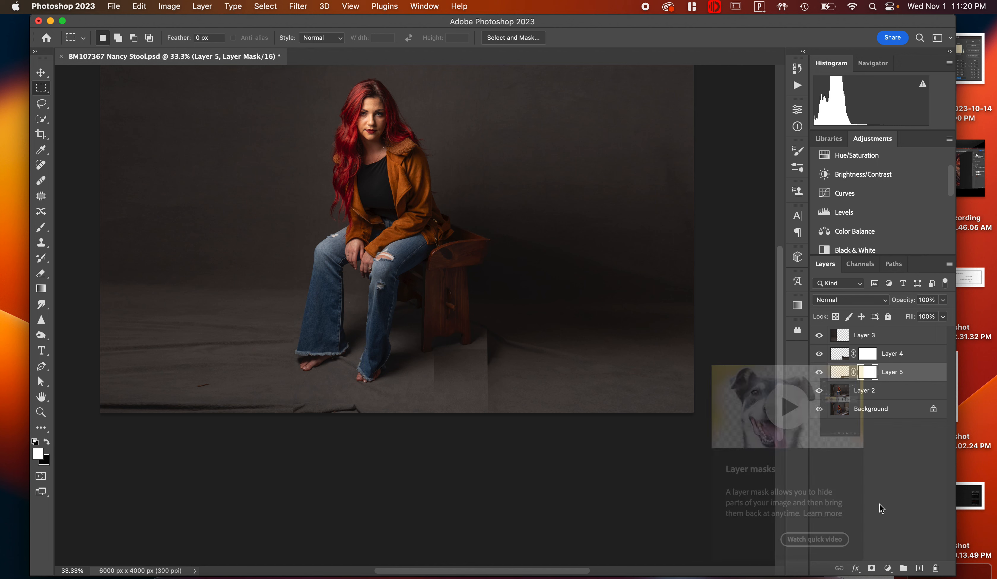
- Select Layers 3, 4 and 5 together and group them
click(908, 338)
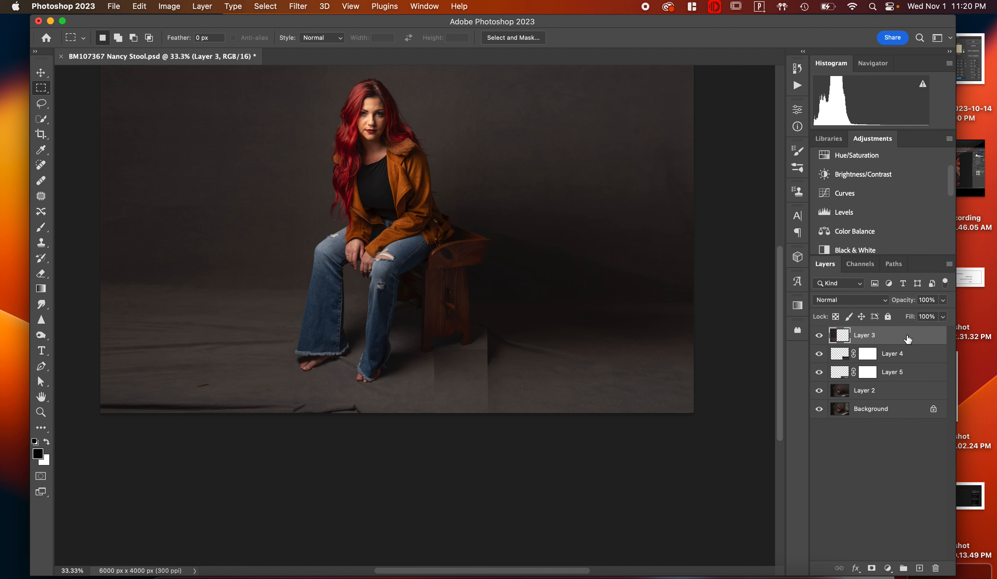
shift+click(913, 375)
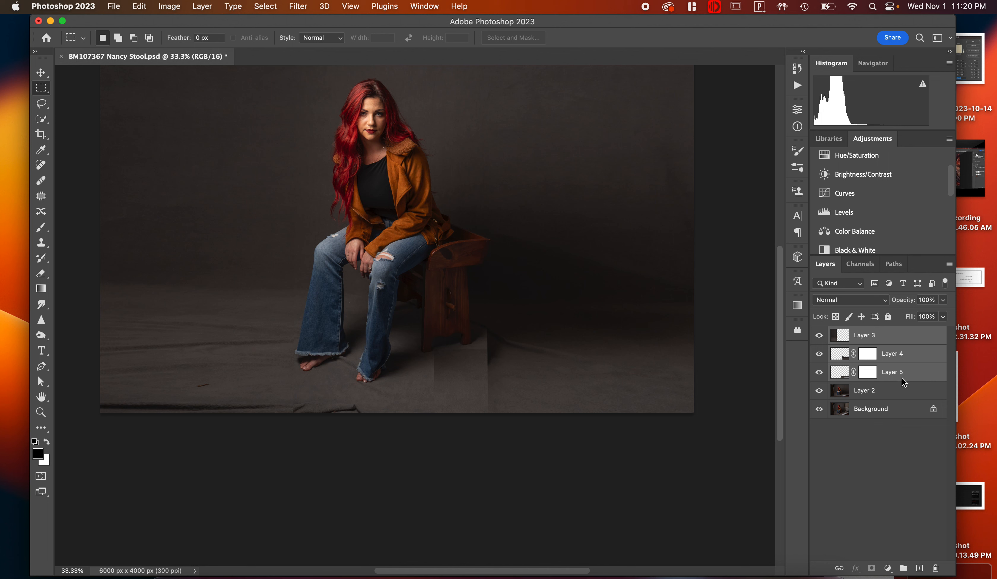
key(super+g)
- Hide and show Group 1 and Layer 2 to compare the extended backdrop with the original photo
click(818, 334)
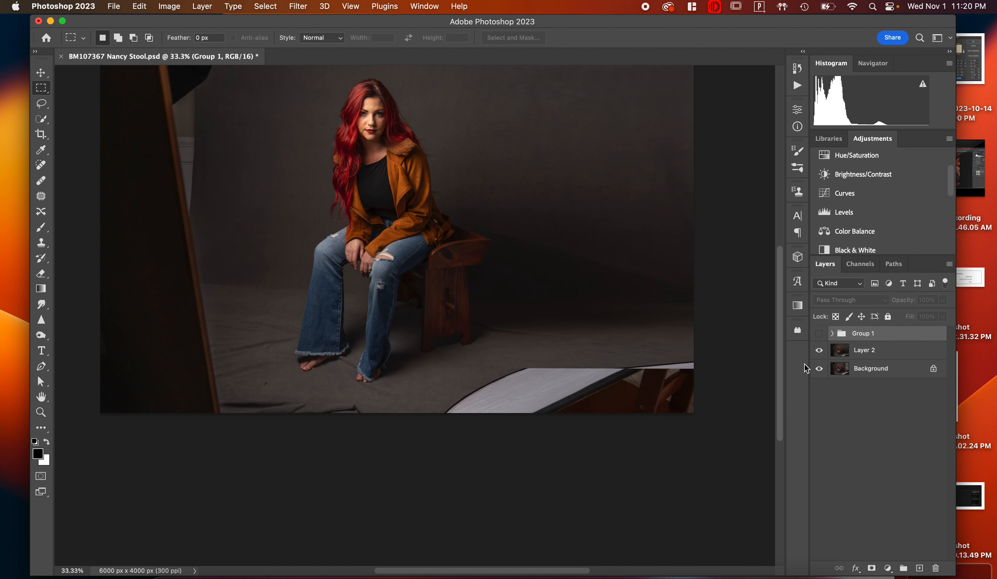
click(819, 350)
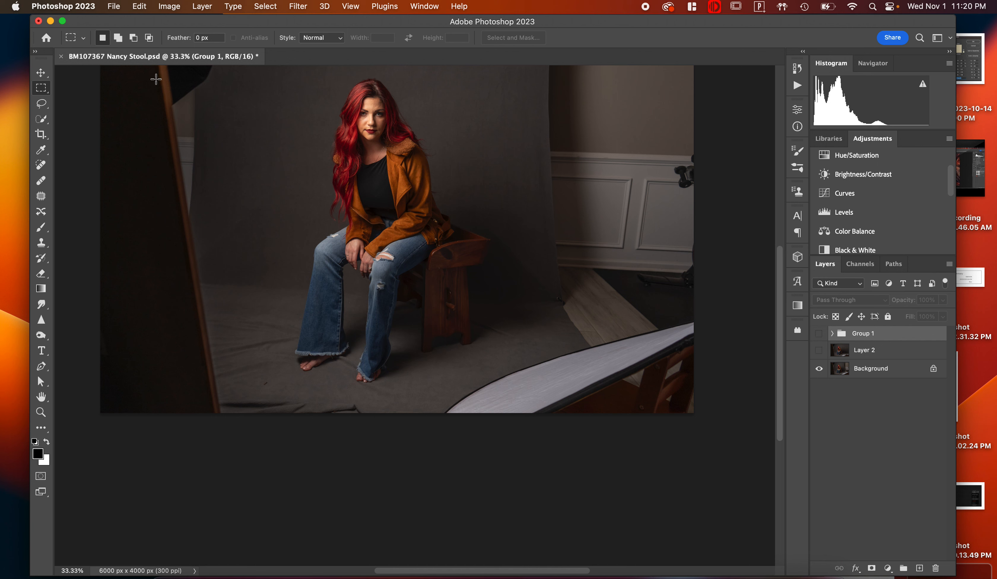
scroll(234, 349, up, 5)
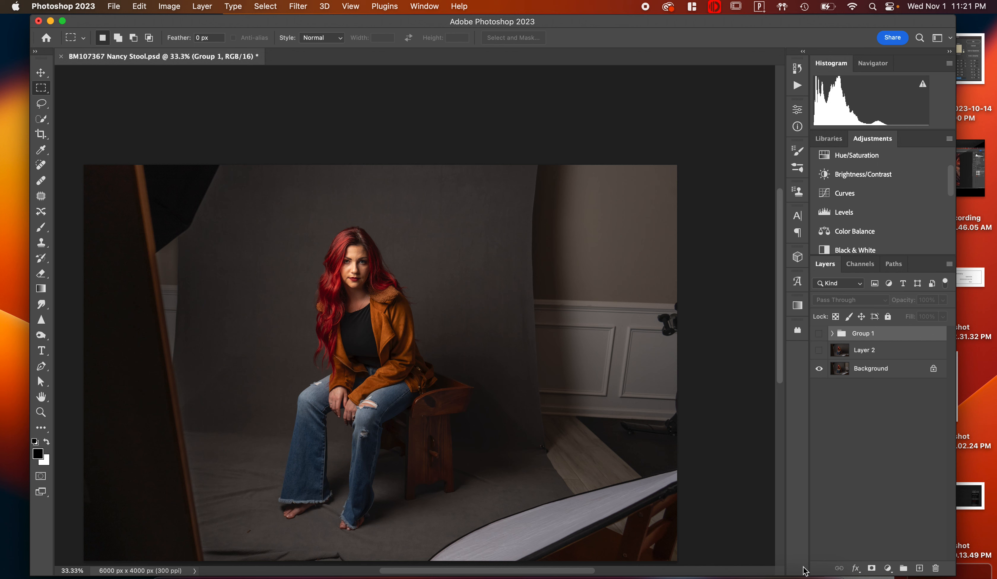
click(819, 336)
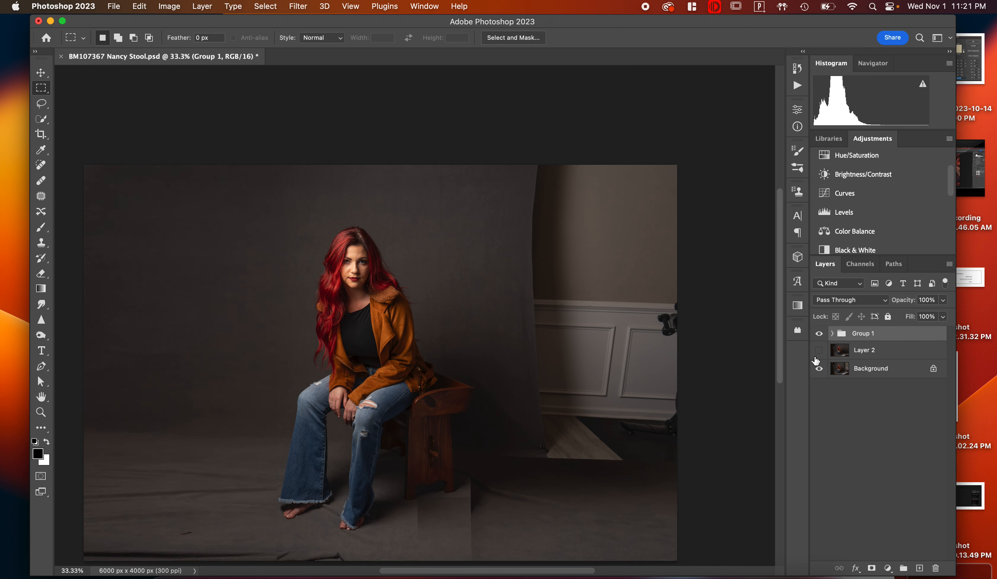
click(819, 351)
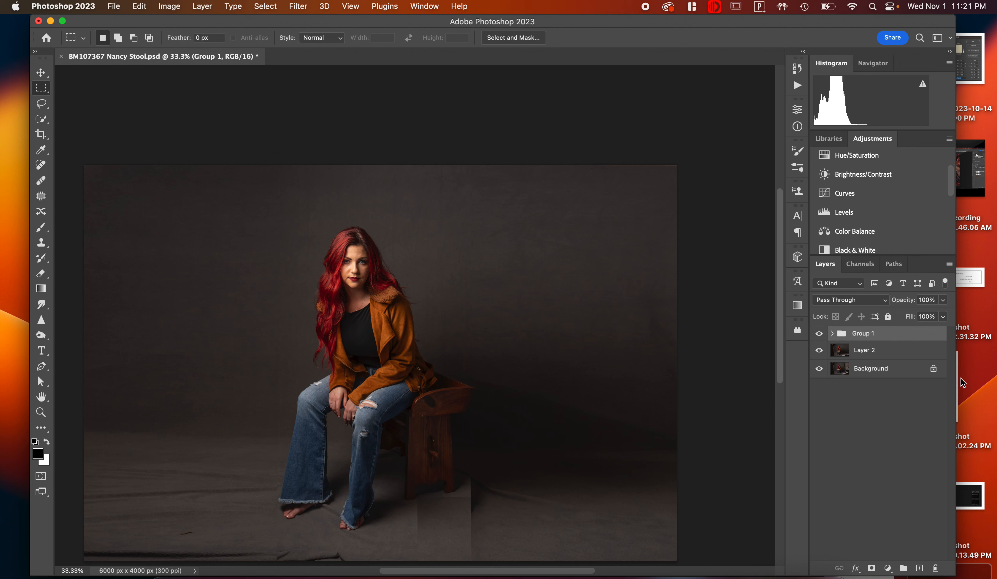
- Expand Group 1 and toggle Layer 3's visibility to check what it covers
click(832, 334)
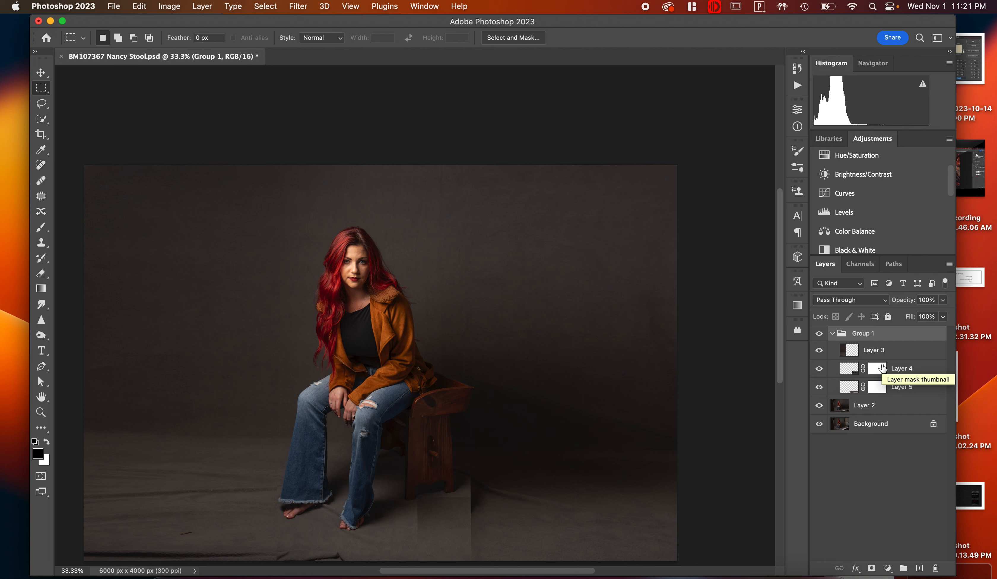
click(818, 350)
click(819, 350)
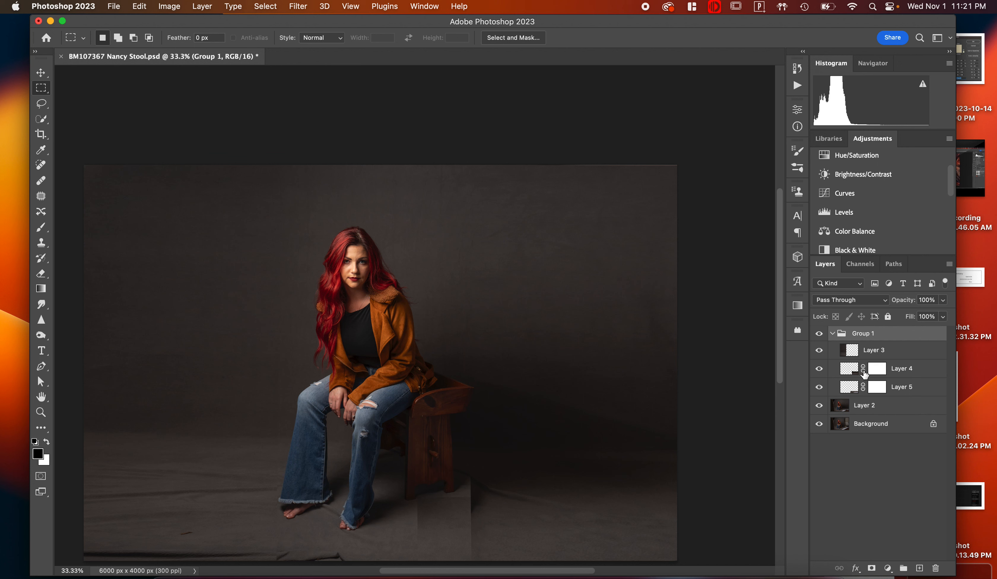
- Paint black on Layer 4's mask with a 300 px brush at 60% opacity over the patch's corner beside the stool
click(851, 372)
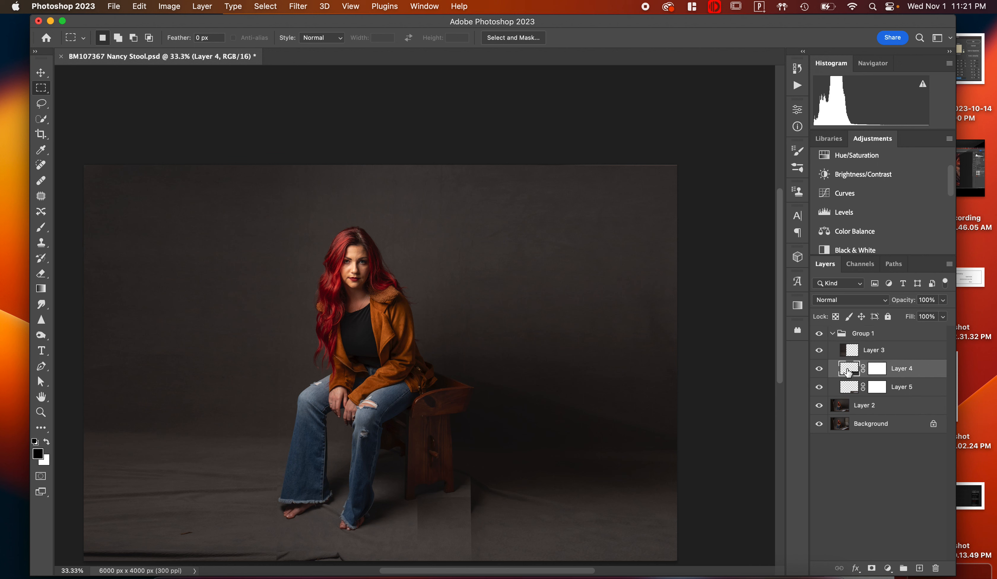
click(878, 373)
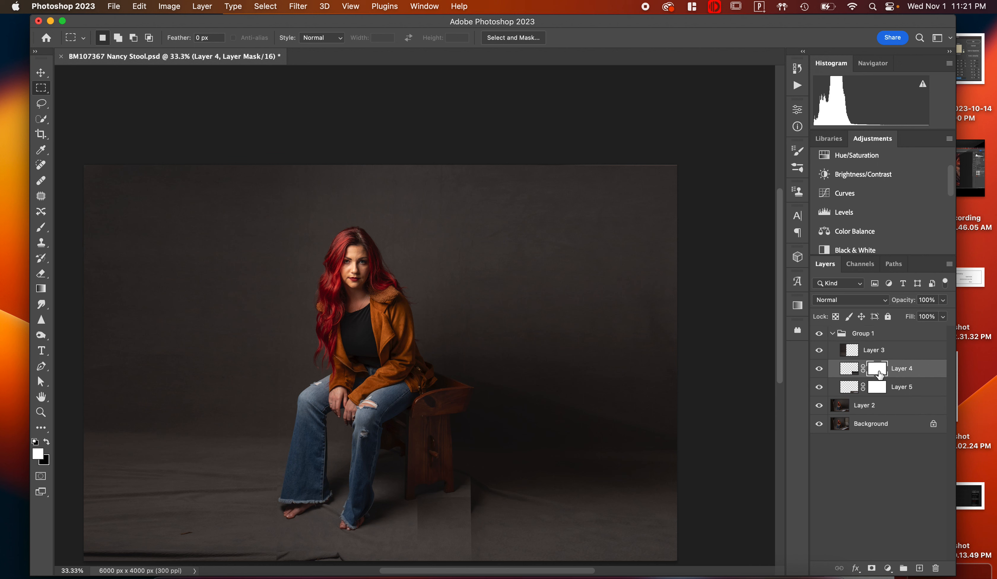
click(816, 373)
click(816, 372)
key(b)
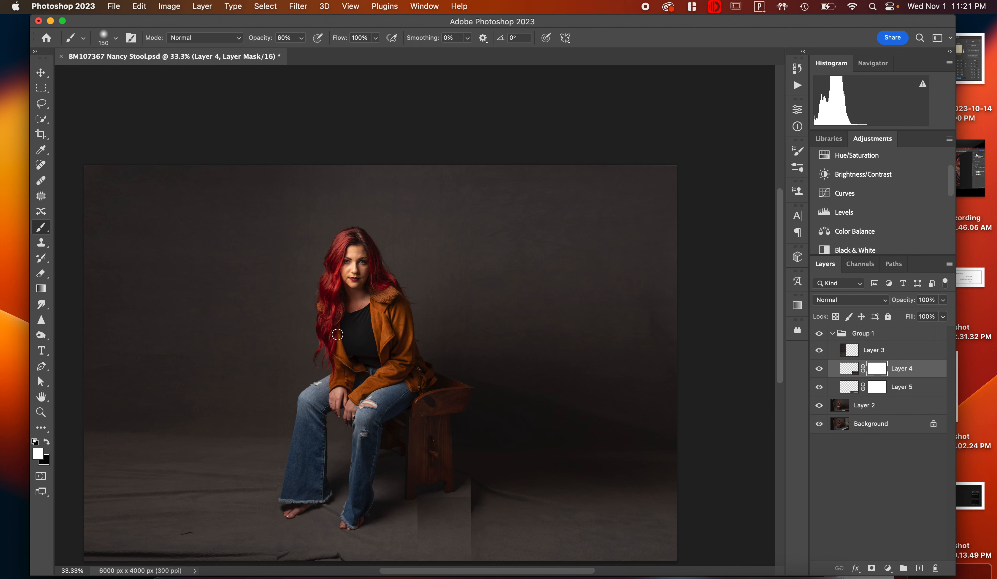
key(x)
key(bracketright)
key(bracketright)
key(bracketright)
key(bracketright)
scroll(476, 496, down, 5)
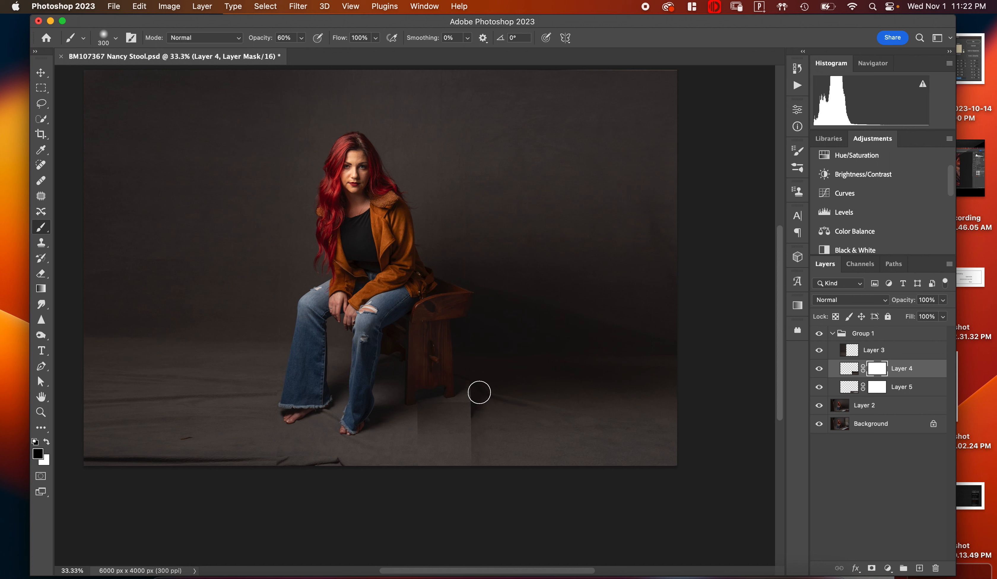
click(474, 392)
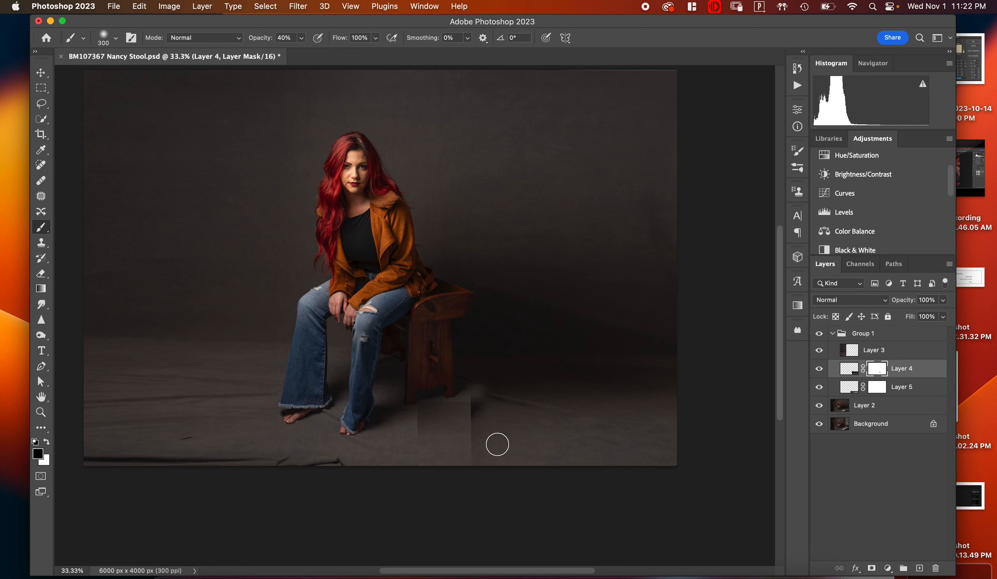
- Lower the brush opacity to 40% and paint black on Layer 4's mask to soften the patch's upper edge beyond the stool
key(4)
click(478, 408)
click(465, 407)
click(475, 399)
click(491, 397)
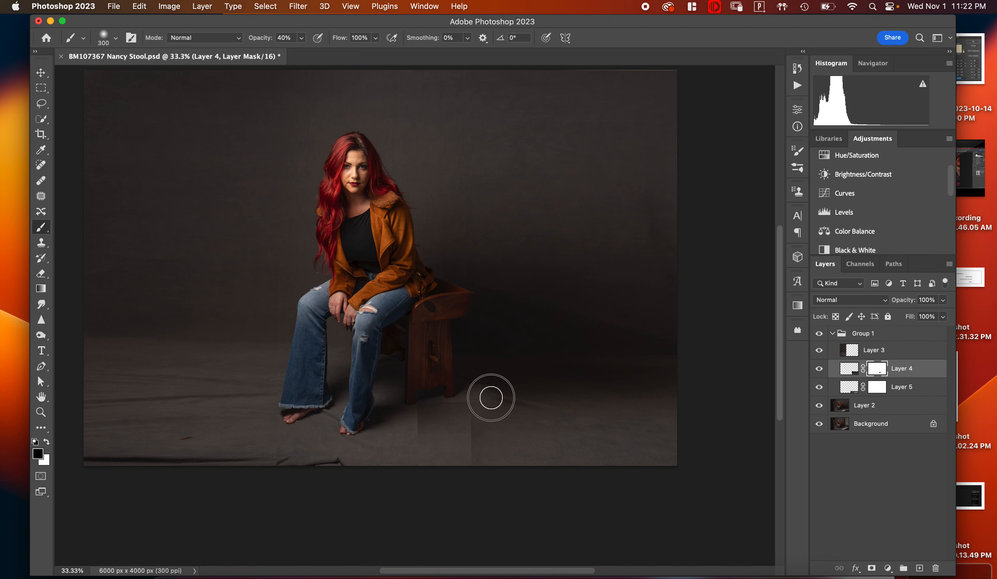
click(551, 402)
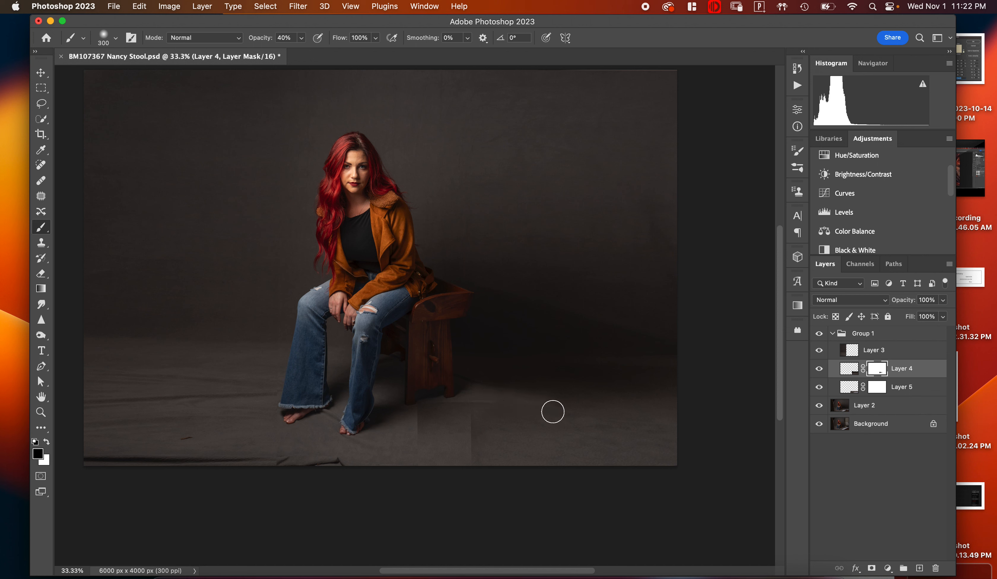
click(568, 415)
- Paint white on Layer 4's mask to bring back parts of the floor patch to the right of the stool
key(x)
click(558, 398)
click(526, 388)
click(596, 416)
- Fade Layer 4's vertical seam below the stool with black on its mask, and restore the patch near the photo's lower edge with white
key(x)
click(473, 447)
click(487, 423)
mouse_move(486, 423)
mouse_down()
mouse_move(498, 407)
mouse_move(531, 420)
mouse_move(490, 432)
mouse_up()
key(x)
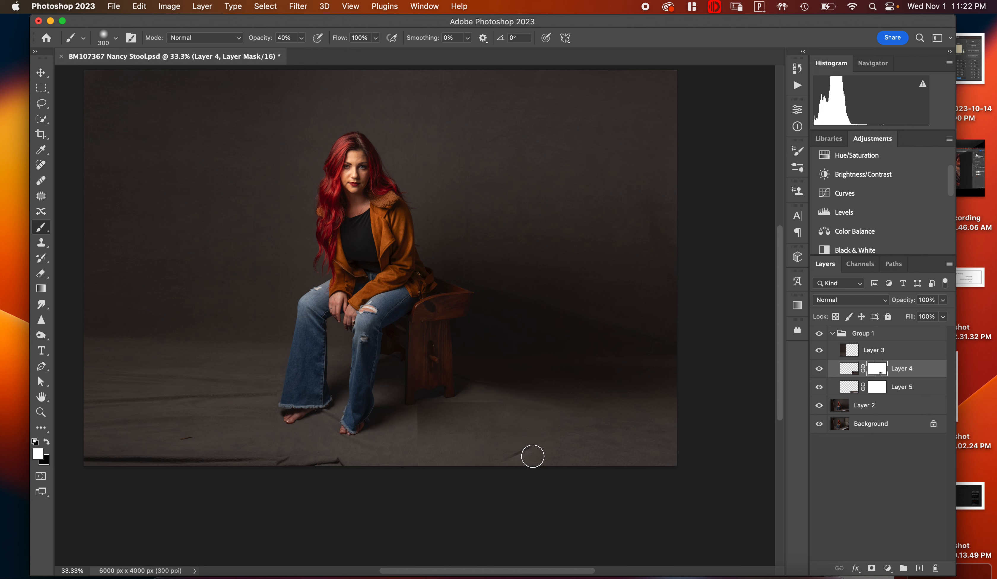
drag(512, 454, 532, 450)
- Toggle Layer 5's visibility to check how its floor patch covers the area below the stool
click(842, 389)
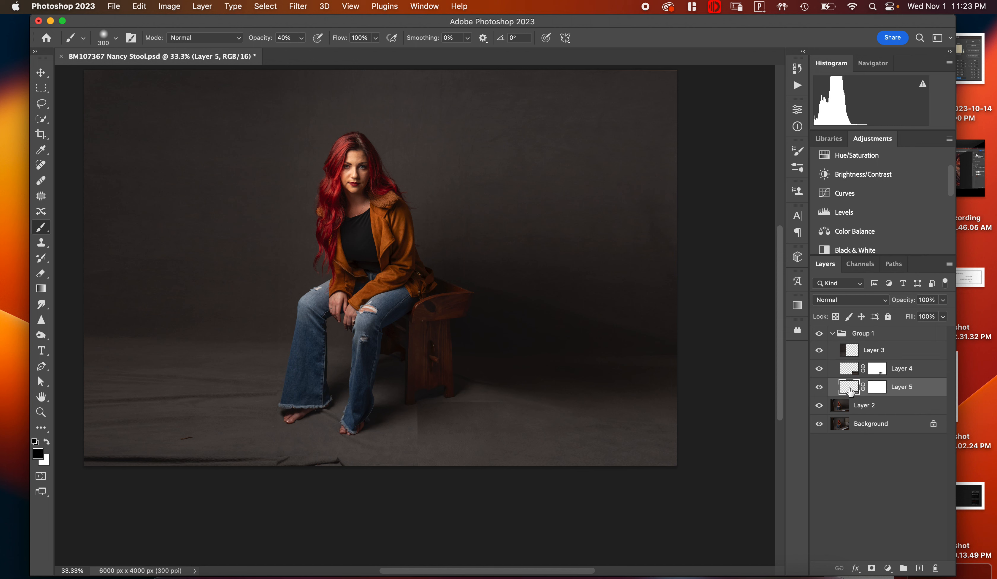
click(818, 387)
click(817, 389)
click(817, 389)
click(817, 389)
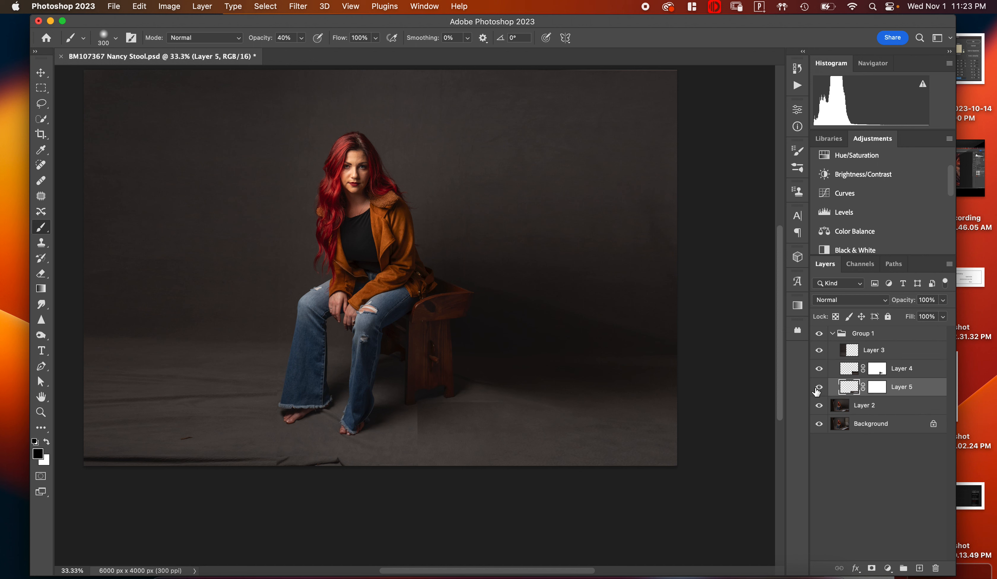
- Blend Layer 5's left and upper edges with black on its mask at 40% opacity, restoring the bottom edge over the reflector with white
click(877, 388)
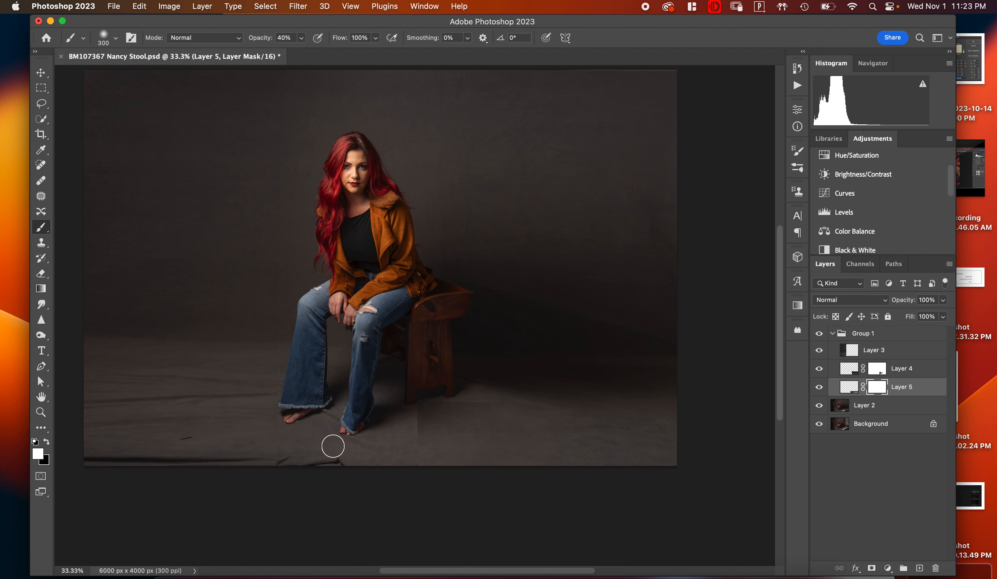
key(x)
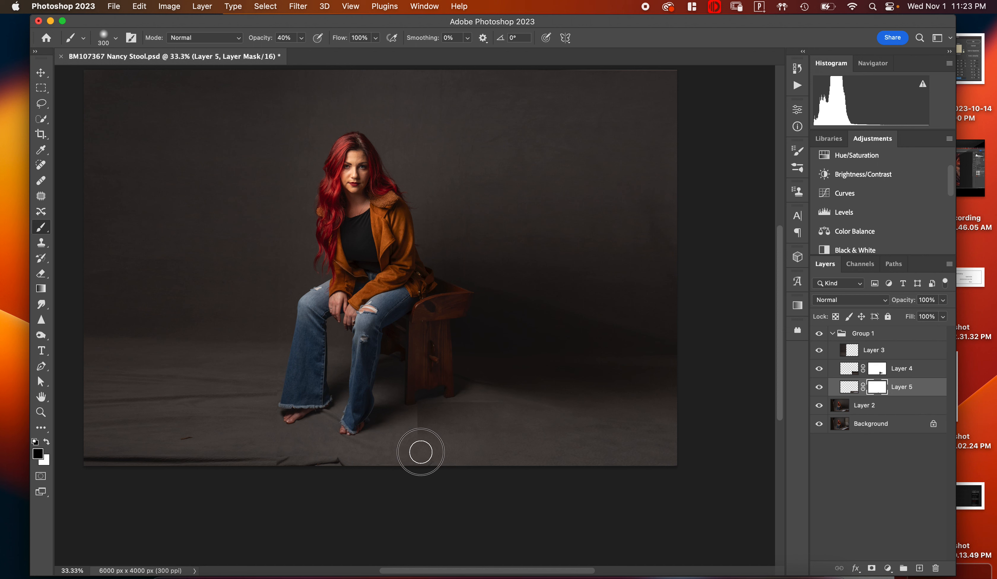
drag(420, 452, 426, 405)
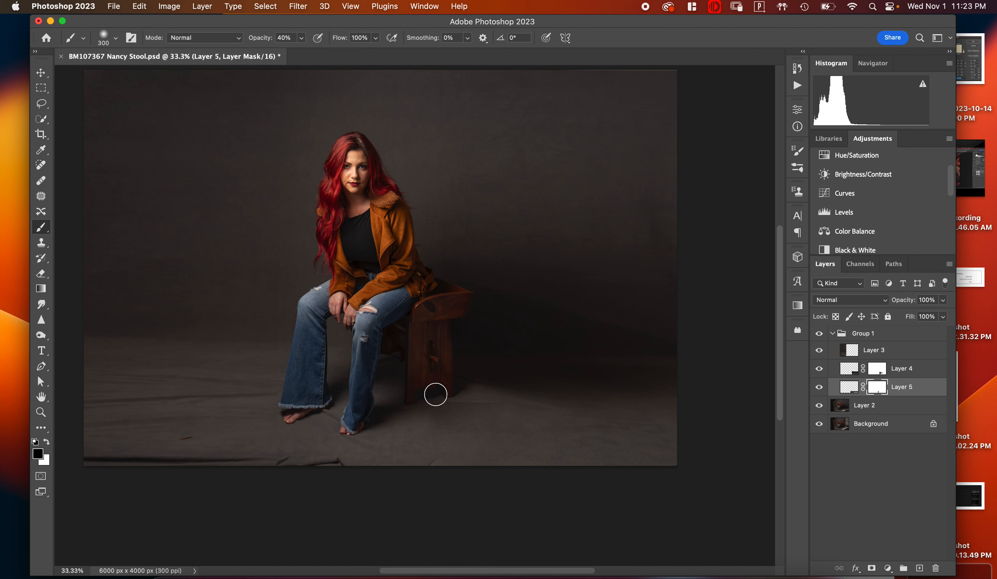
mouse_move(436, 398)
mouse_down()
mouse_move(465, 399)
mouse_move(443, 406)
mouse_move(452, 405)
mouse_up()
key(x)
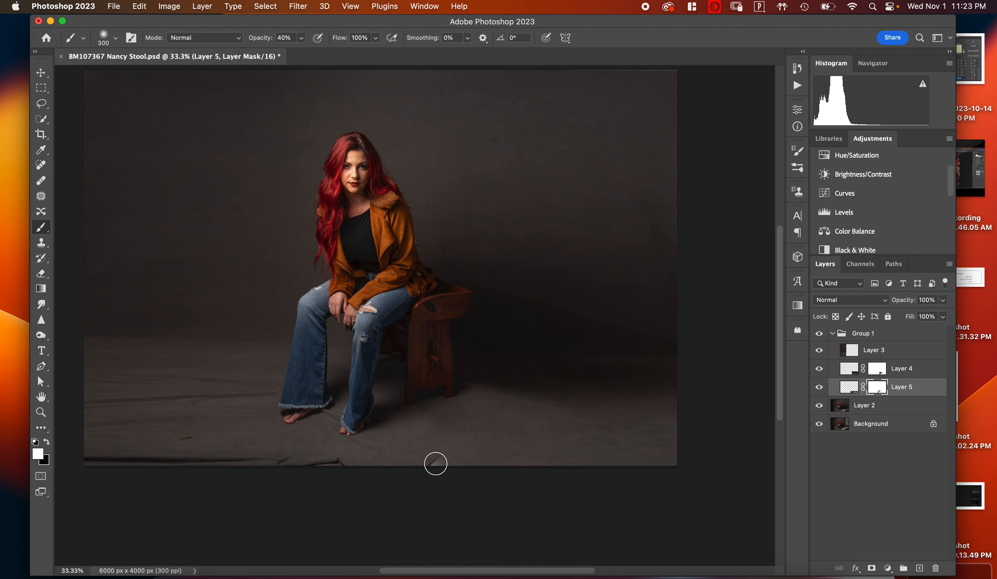
click(435, 463)
- Toggle Group 1's visibility repeatedly to compare the floor and backdrop with and without the patches
click(819, 333)
click(819, 334)
click(819, 334)
click(818, 334)
click(819, 334)
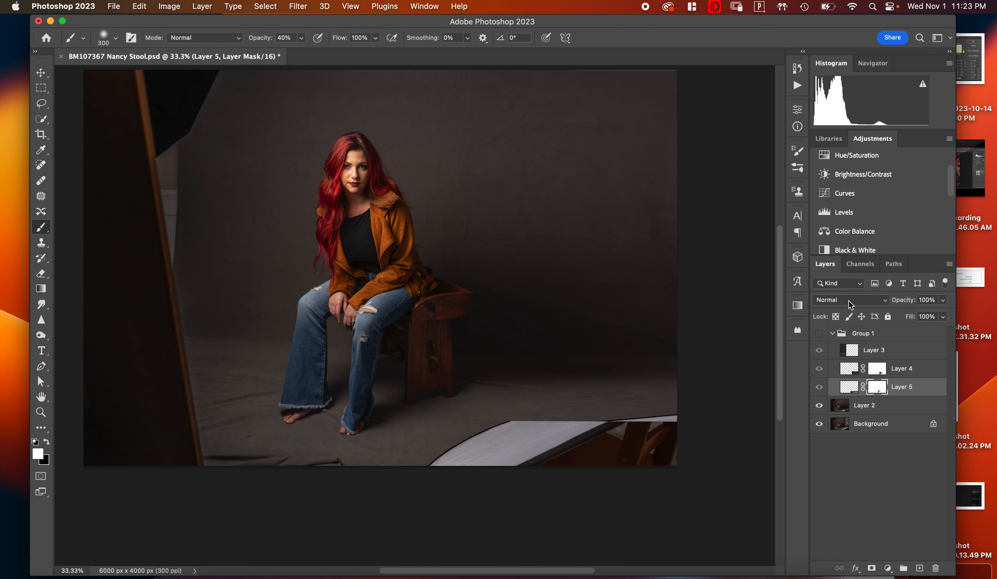
click(819, 335)
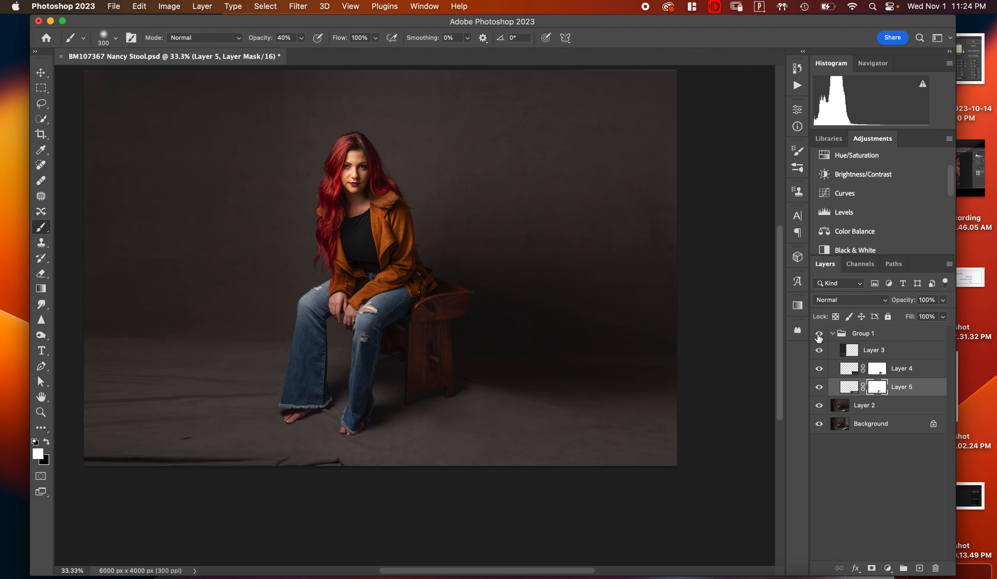
click(819, 336)
click(819, 336)
click(819, 336)
click(819, 336)
- Paint black on Layer 4's mask at 20% opacity to soften the shadow transition on the floor beside the stool
click(849, 372)
click(877, 369)
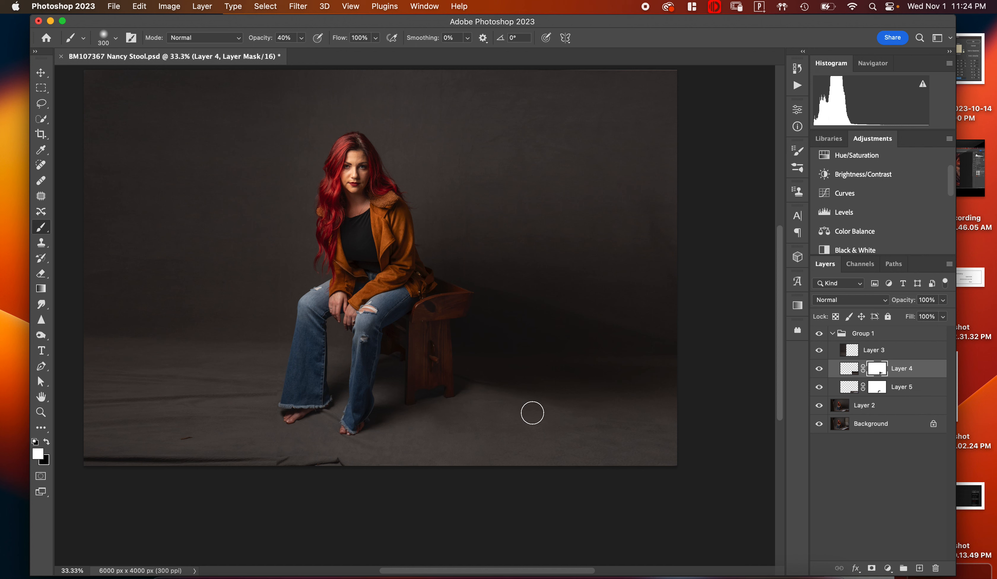
key(x)
click(493, 392)
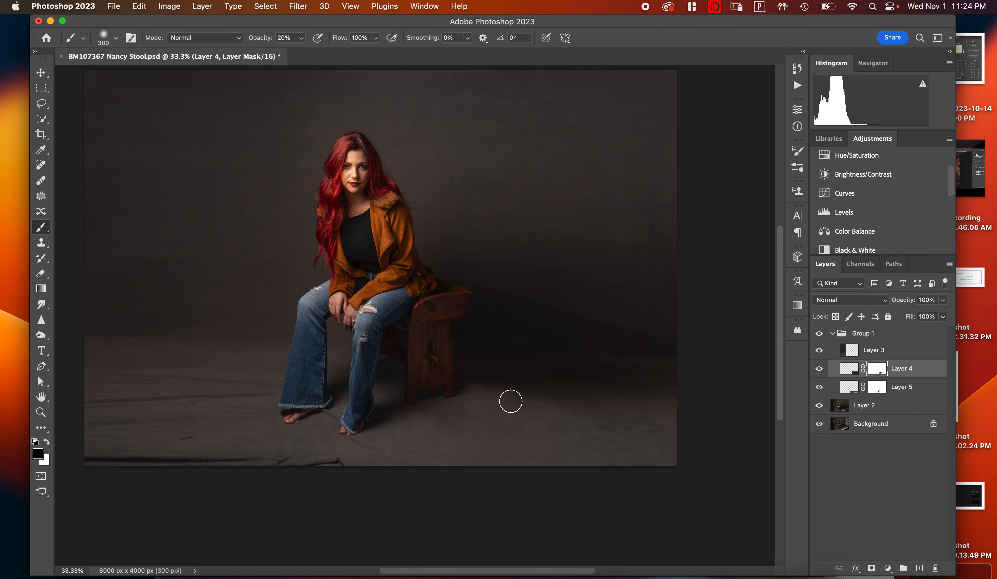
drag(521, 401, 574, 407)
- Enlarge the brush to 800 px and paint black on Layer 4's mask across the floor from the stool to the photo's right side
key(bracketright)
key(bracketright)
key(bracketright)
key(bracketright)
key(bracketright)
mouse_move(478, 401)
mouse_down()
mouse_move(610, 425)
mouse_move(593, 413)
mouse_move(661, 411)
mouse_up()
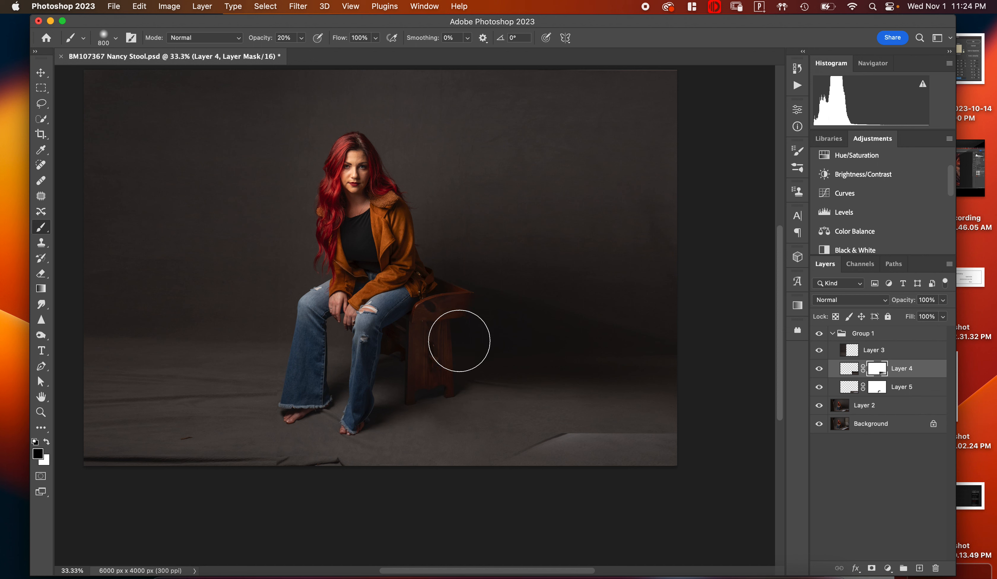
- Restore Layer 4 over the exposed reflector with white on its mask, and blend the floor below the stool with black
key(x)
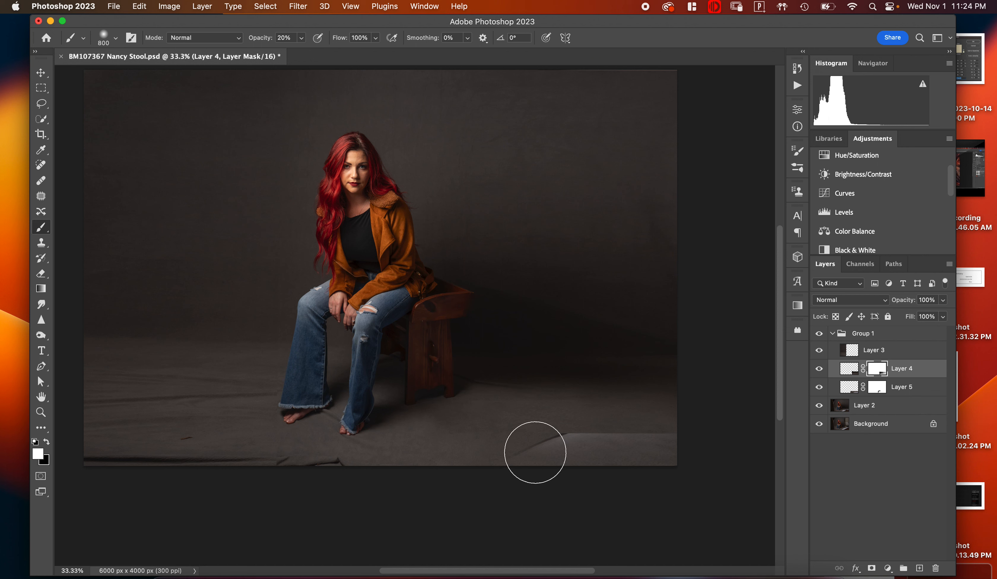
mouse_move(547, 448)
mouse_down()
mouse_move(580, 440)
mouse_move(531, 444)
mouse_move(590, 440)
mouse_move(507, 449)
mouse_move(658, 447)
mouse_move(597, 434)
mouse_move(679, 443)
mouse_move(555, 431)
mouse_move(584, 449)
mouse_move(640, 451)
mouse_move(647, 437)
mouse_move(527, 413)
mouse_move(512, 426)
mouse_up()
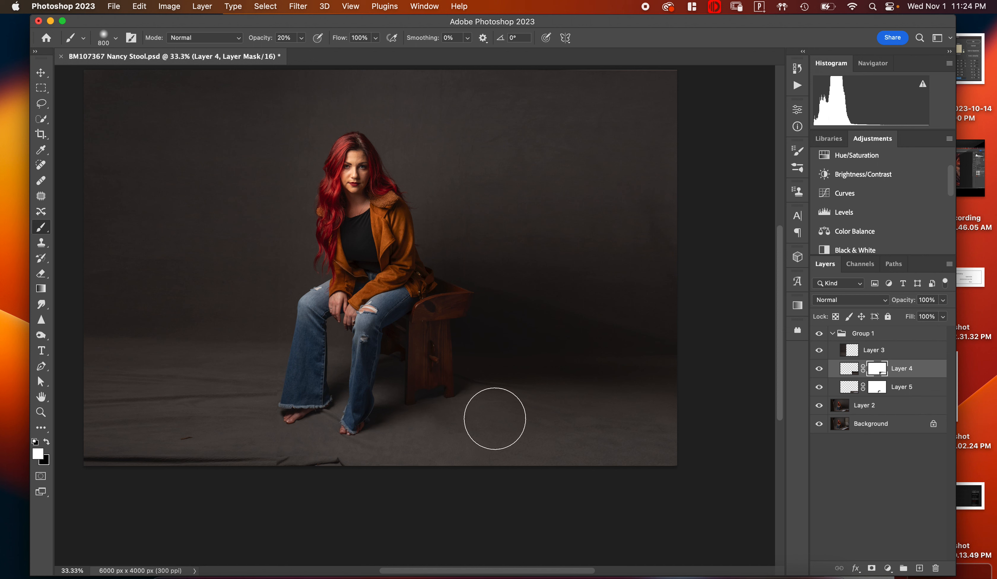
key(x)
mouse_move(462, 436)
mouse_down()
mouse_move(476, 396)
mouse_move(452, 481)
mouse_move(479, 468)
mouse_move(488, 446)
mouse_move(464, 415)
mouse_move(470, 430)
mouse_move(473, 403)
mouse_move(441, 447)
mouse_move(442, 473)
mouse_move(469, 447)
mouse_move(537, 449)
mouse_move(457, 417)
mouse_move(433, 420)
mouse_move(406, 459)
mouse_up()
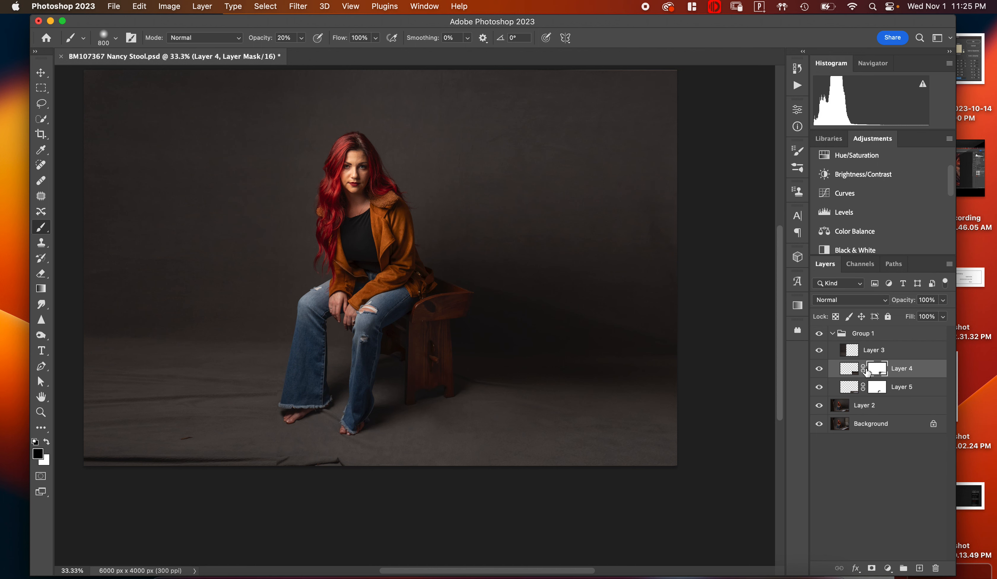
scroll(652, 452, left, 5)
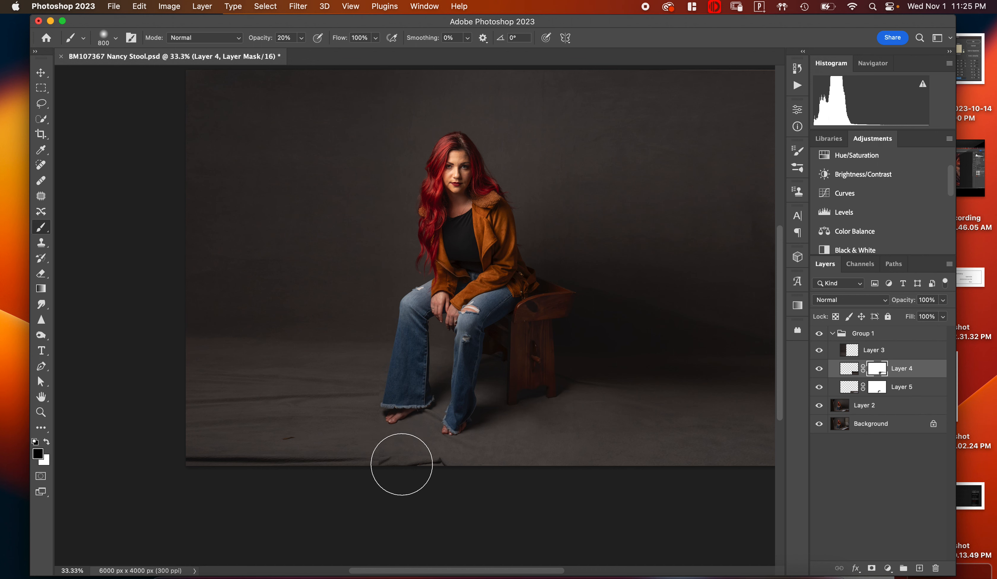
- Toggle Group 1's visibility to compare the portrait with and without the patches, and check the layers inside the group
click(905, 355)
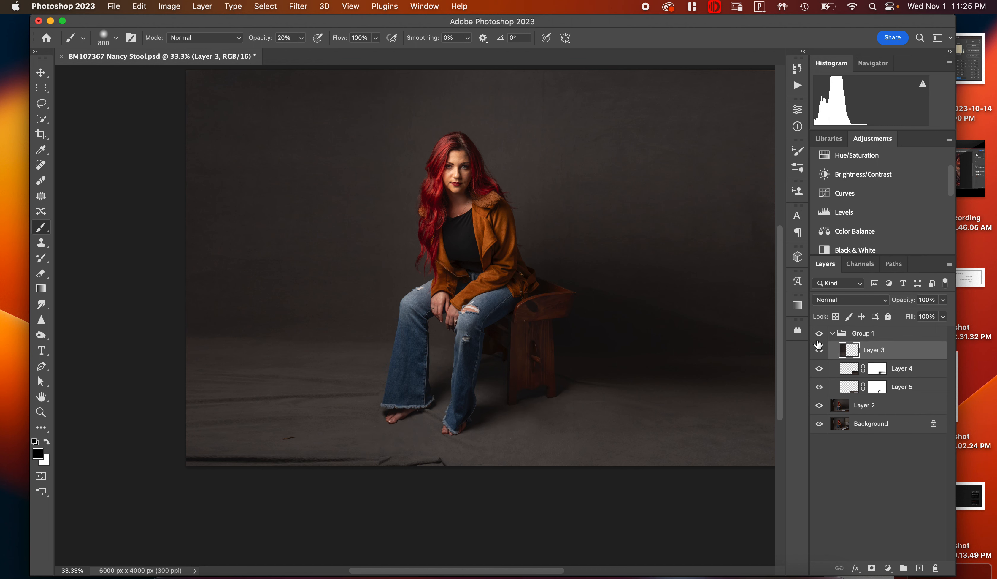
click(833, 335)
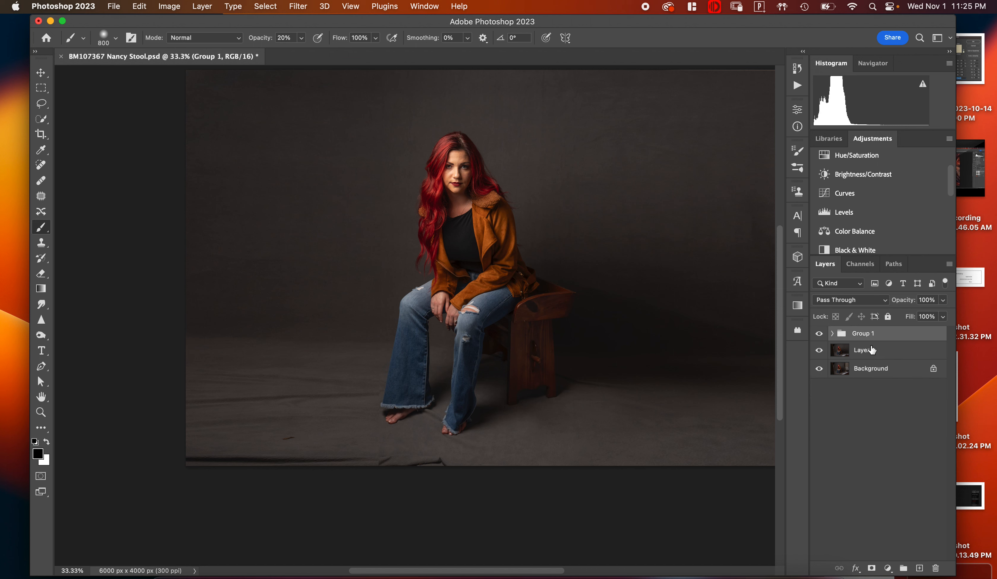
click(839, 355)
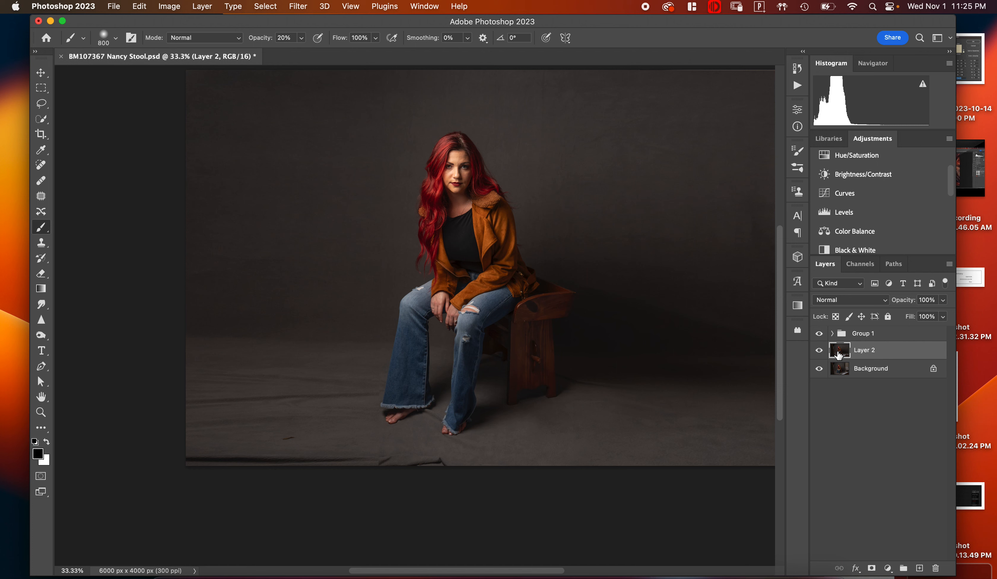
click(818, 334)
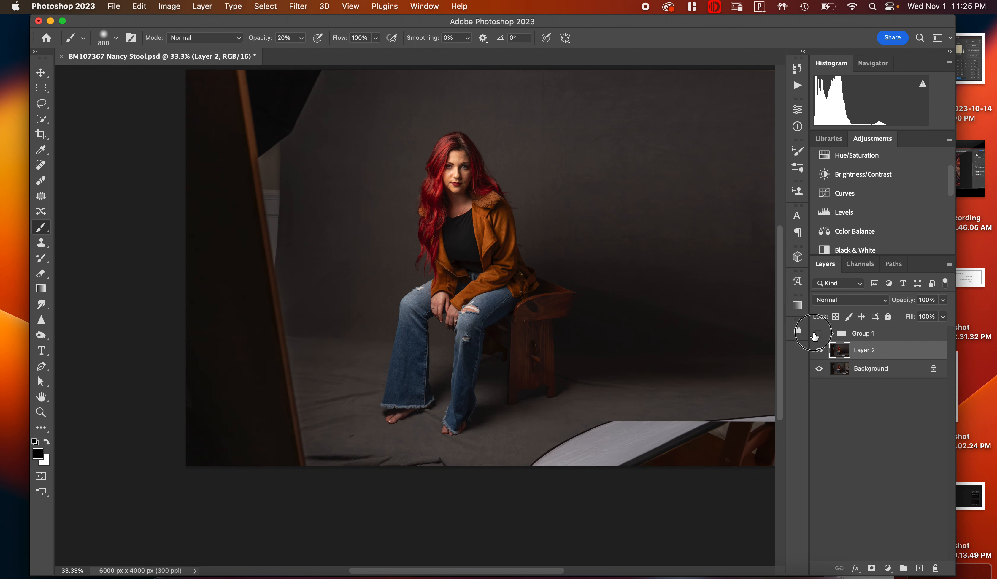
click(815, 335)
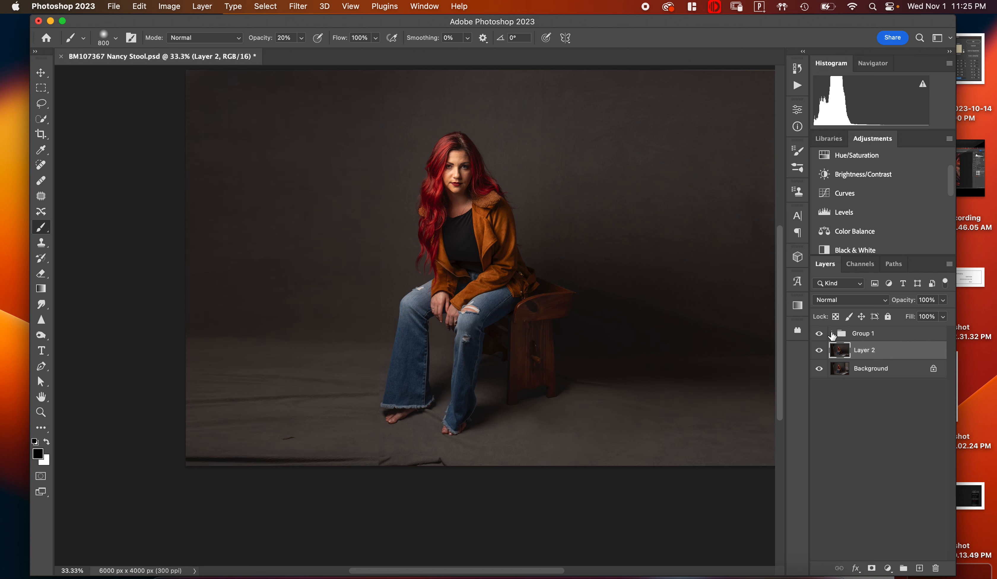
click(832, 334)
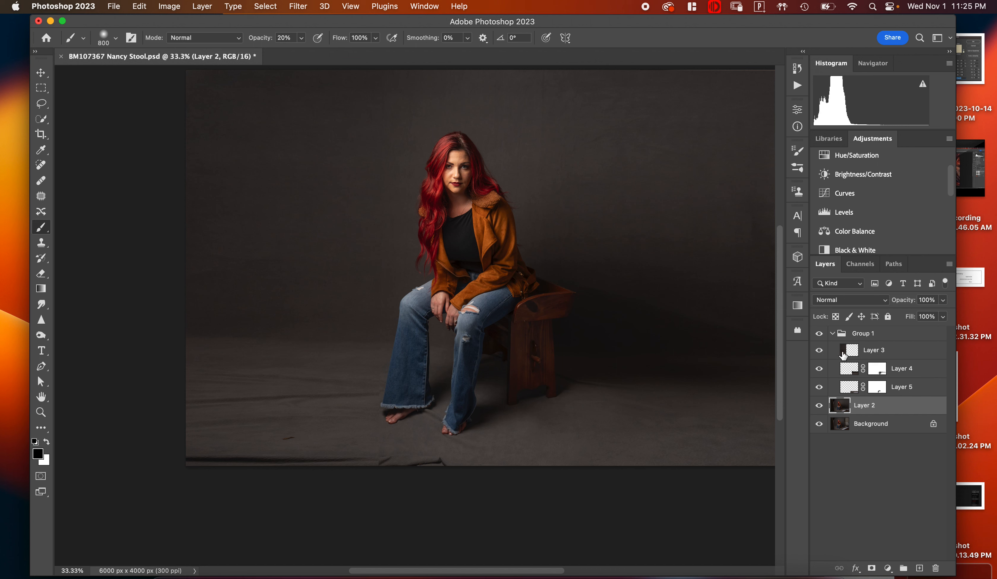
click(832, 334)
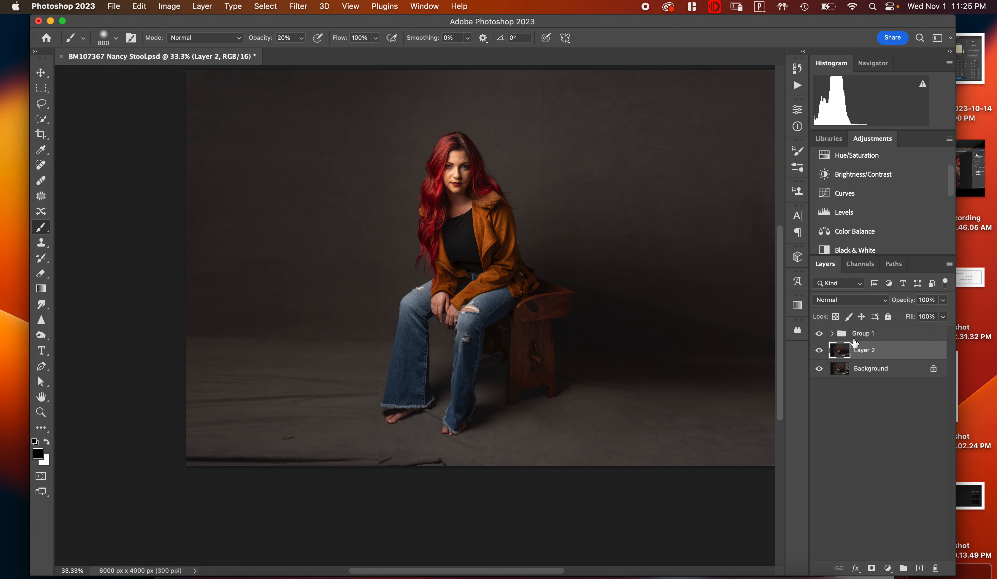
- Stamp all visible layers into a new merged layer above Group 1 and check the entry in the history
click(866, 336)
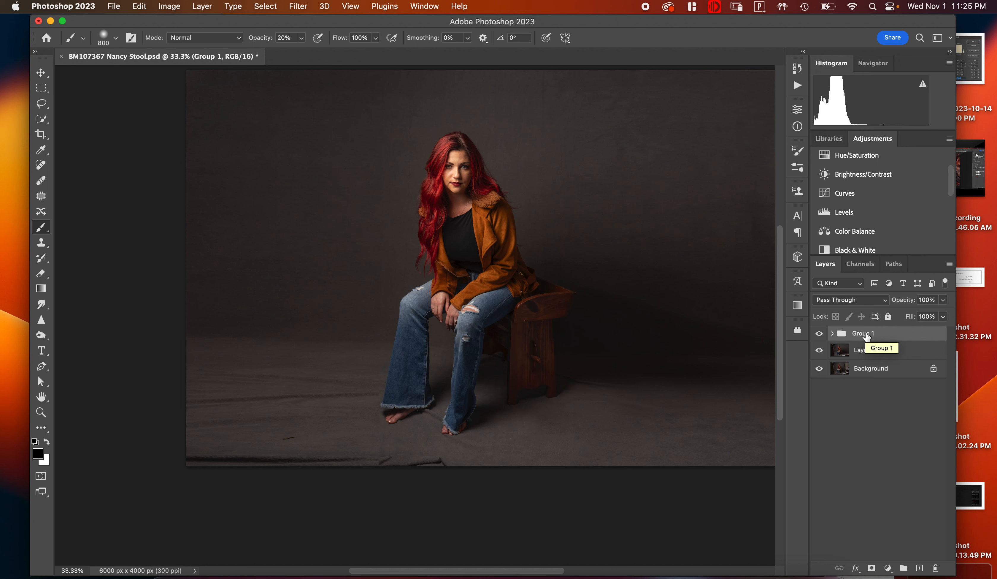
key(super+alt+shift+e)
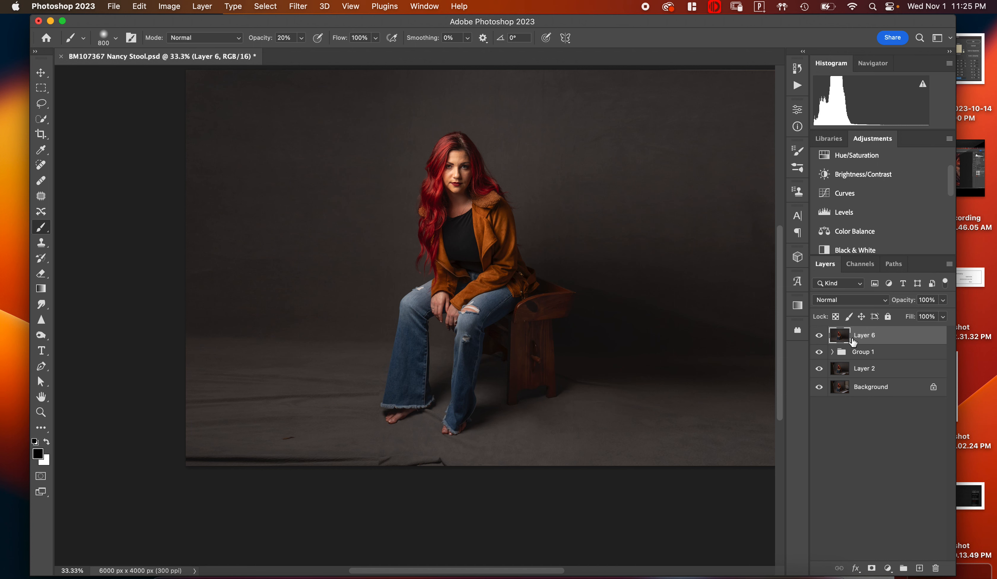
scroll(658, 452, up, 5)
scroll(658, 452, down, 3)
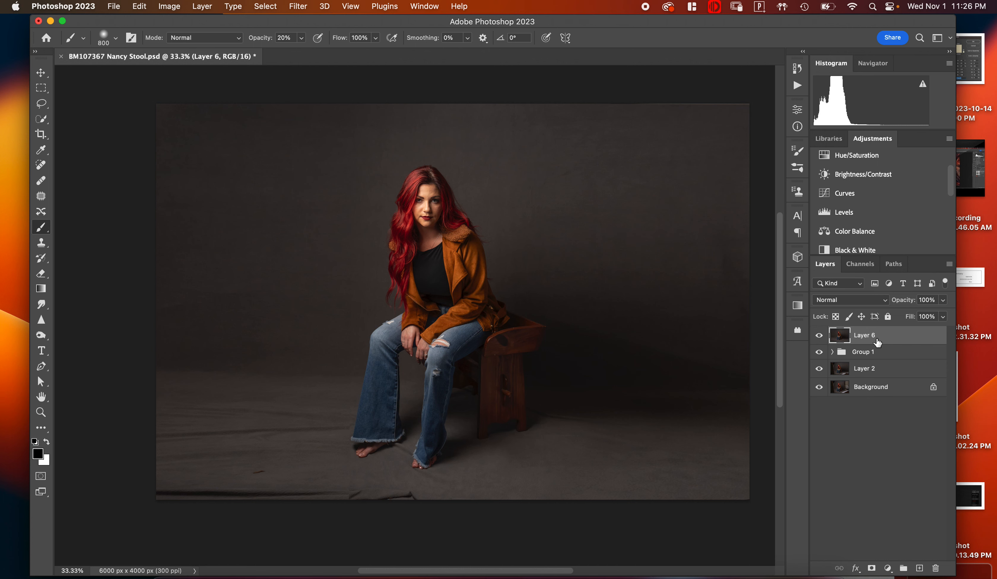
click(797, 68)
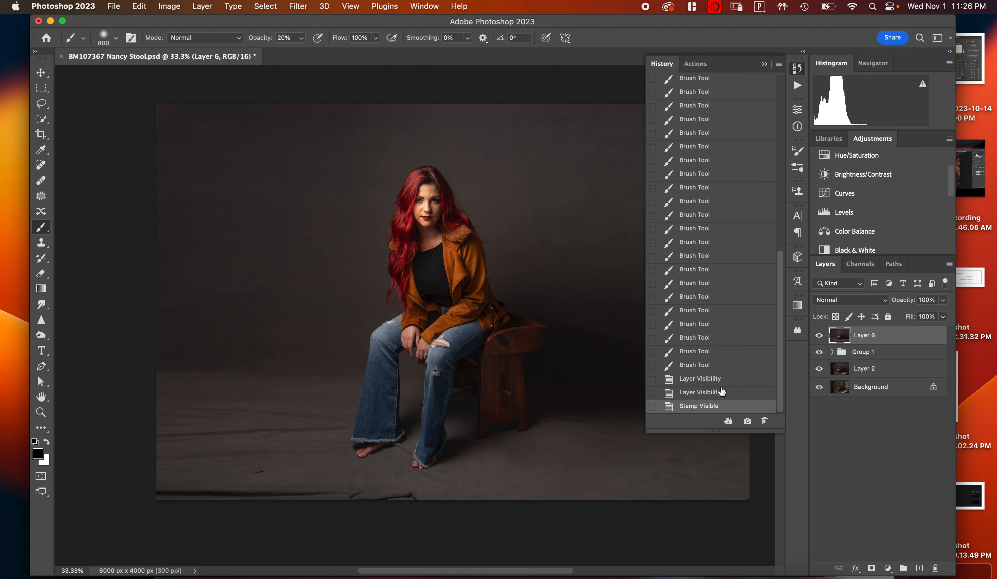
click(764, 64)
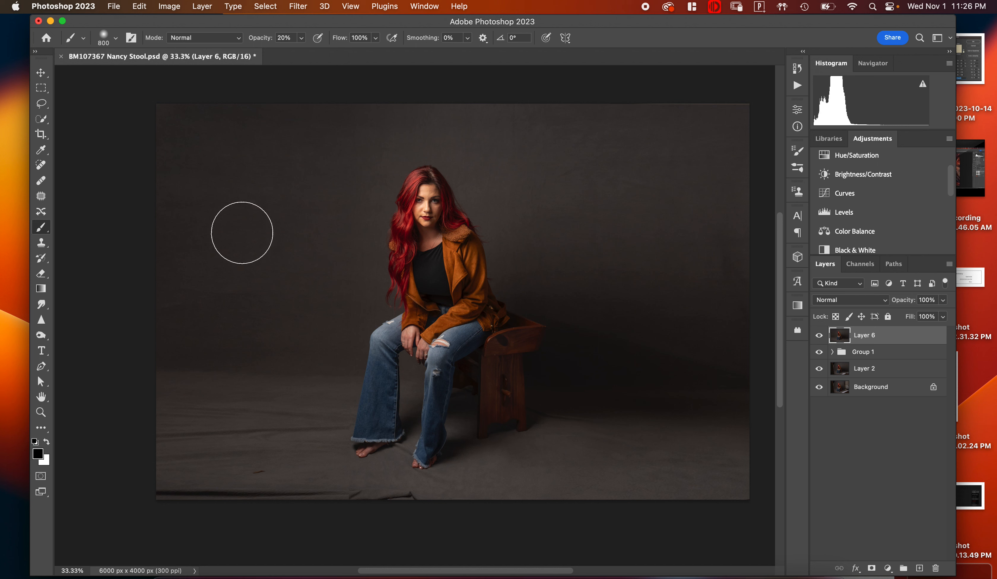
- Reduce the brush to 300 px and examine the floor around the feet at 100% for visible patch seams
key(bracketleft)
key(bracketleft)
key(bracketleft)
key(bracketleft)
key(bracketleft)
key(super+minus)
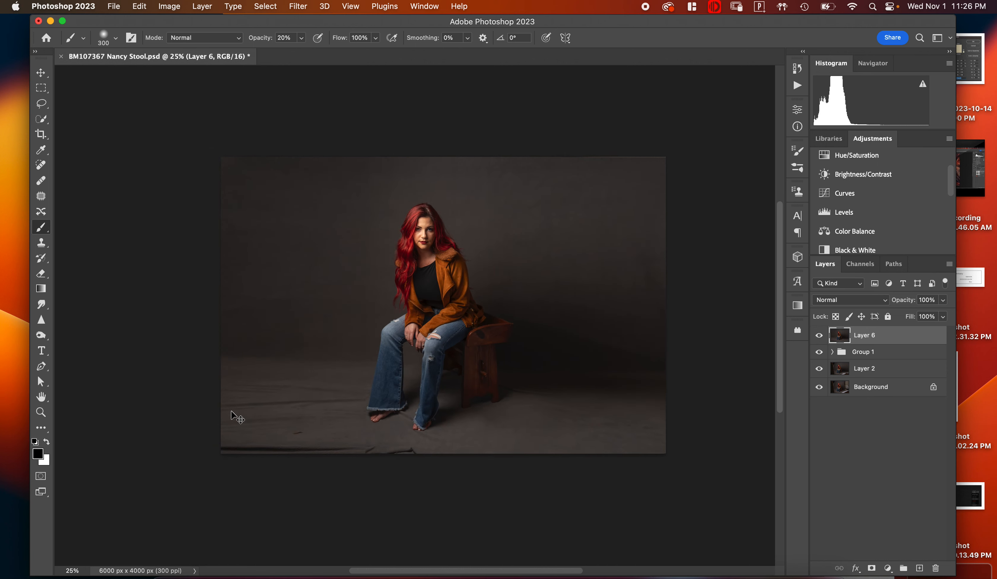
key(super+plus)
key(super+plus)
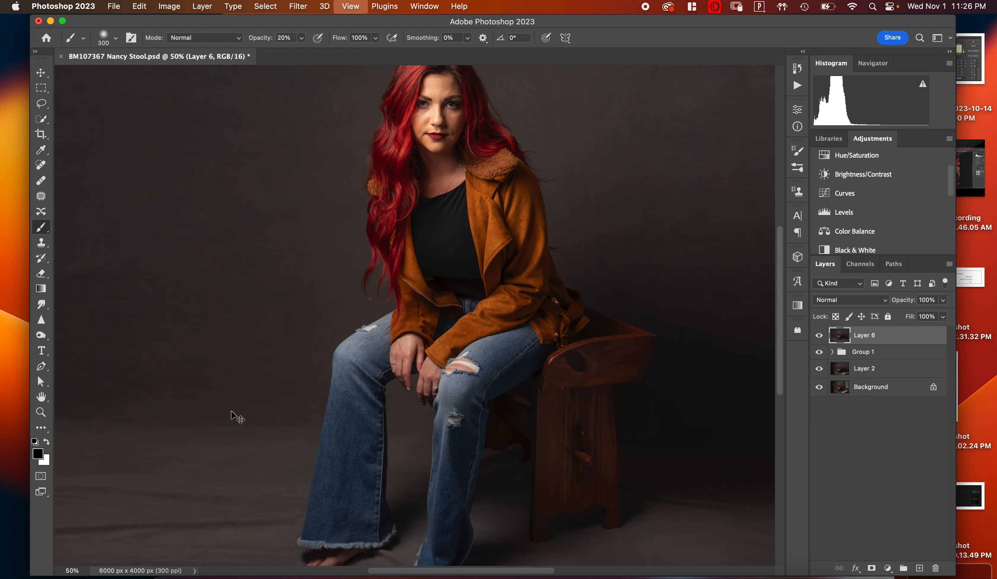
key(super+plus)
drag(231, 412, 249, 349)
key(super+plus)
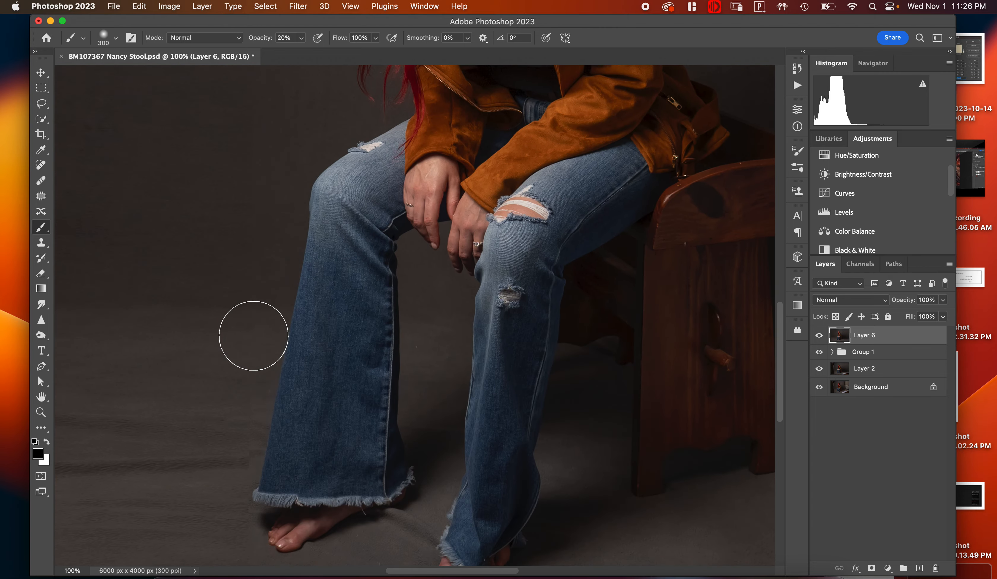
scroll(240, 367, down, 5)
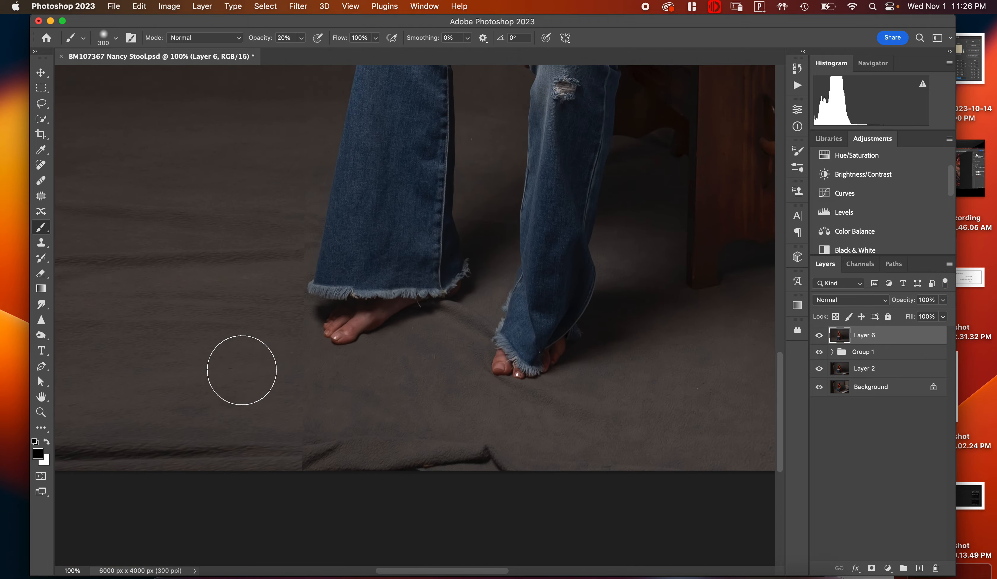
scroll(246, 377, down, 2)
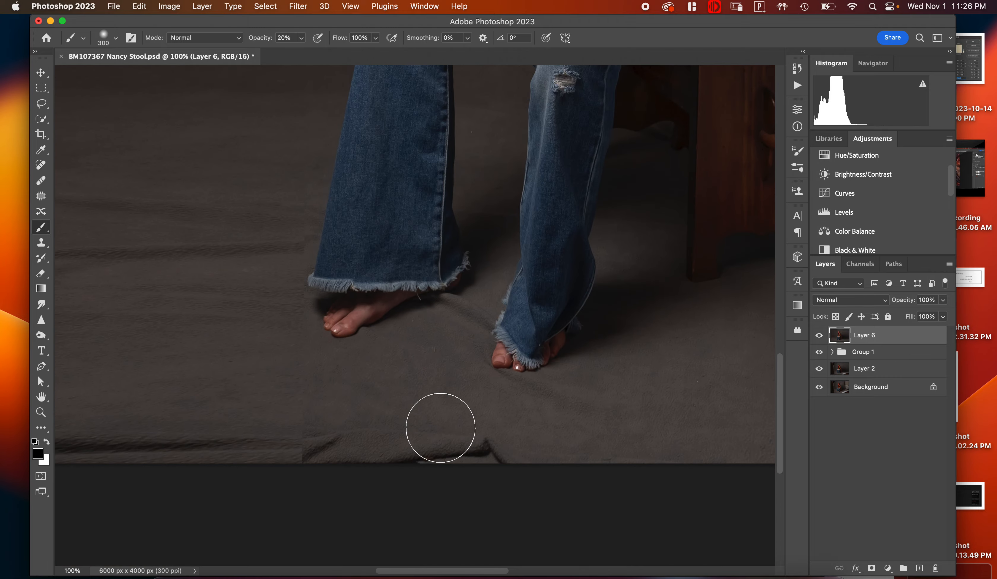
- Revert the history to the state before Stamp Visible and expand Group 1
click(797, 75)
click(737, 393)
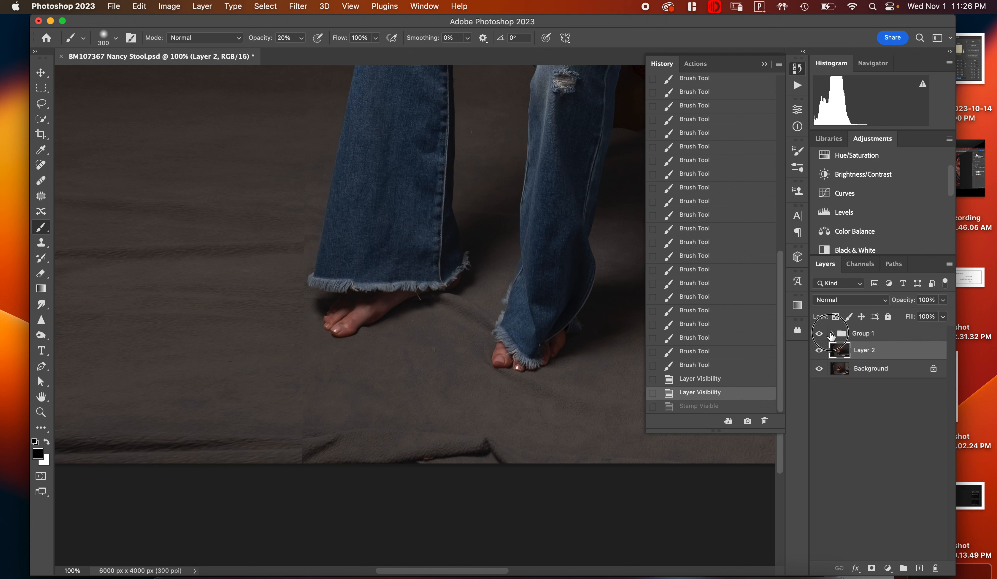
click(832, 334)
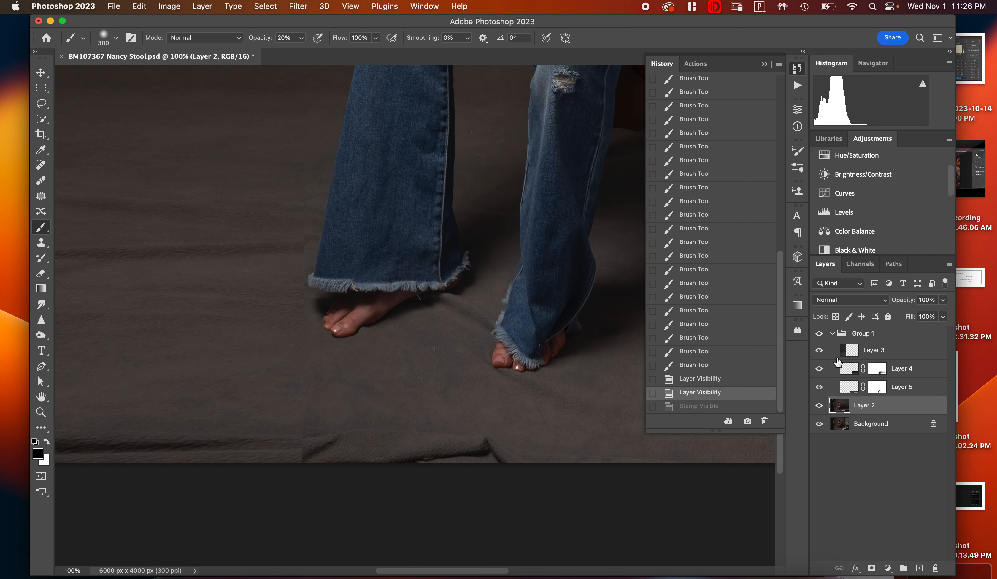
- Toggle the visibility of Layer 2 and Layer 3 to identify which one causes the floor seam beside the foot
click(819, 405)
click(819, 405)
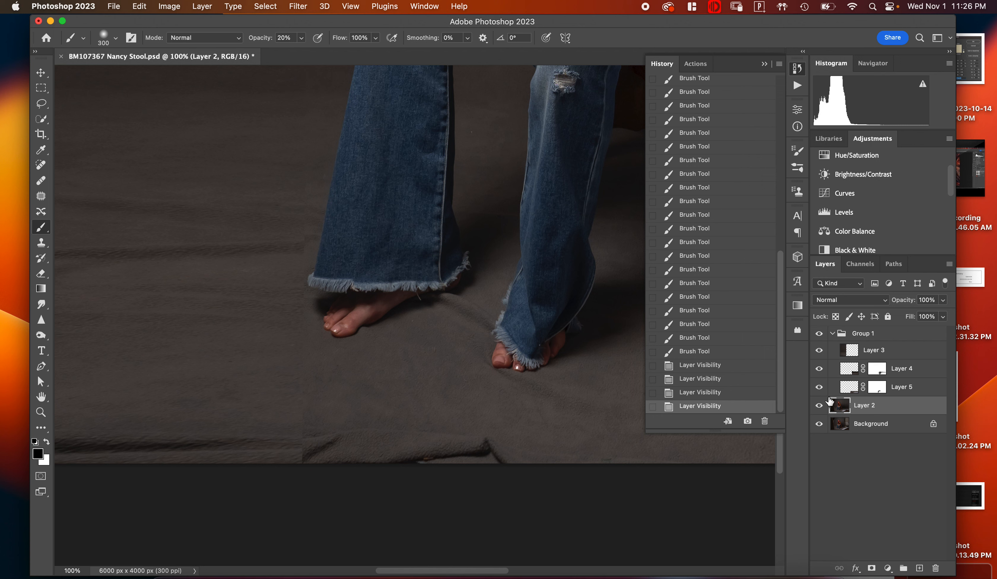
click(818, 350)
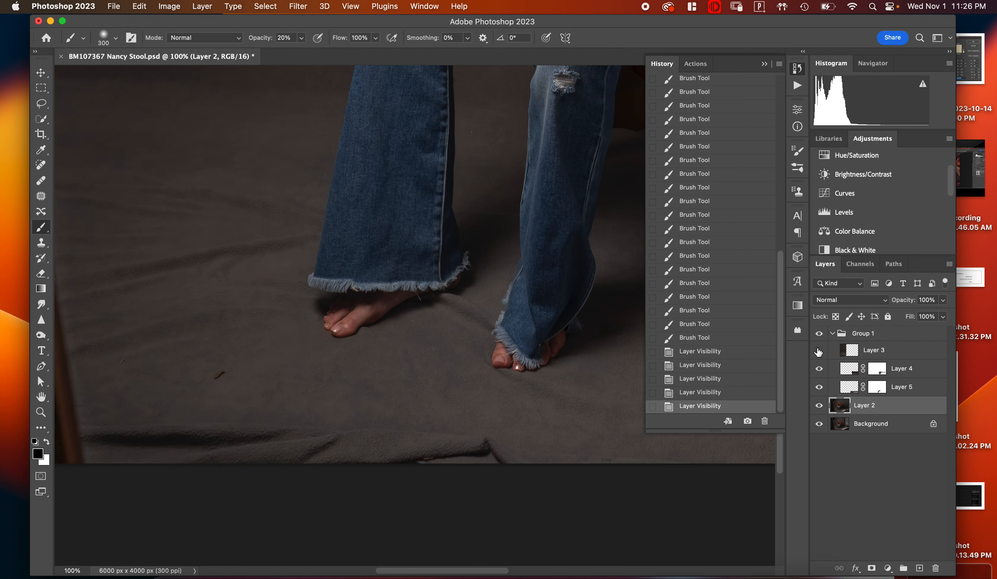
click(818, 351)
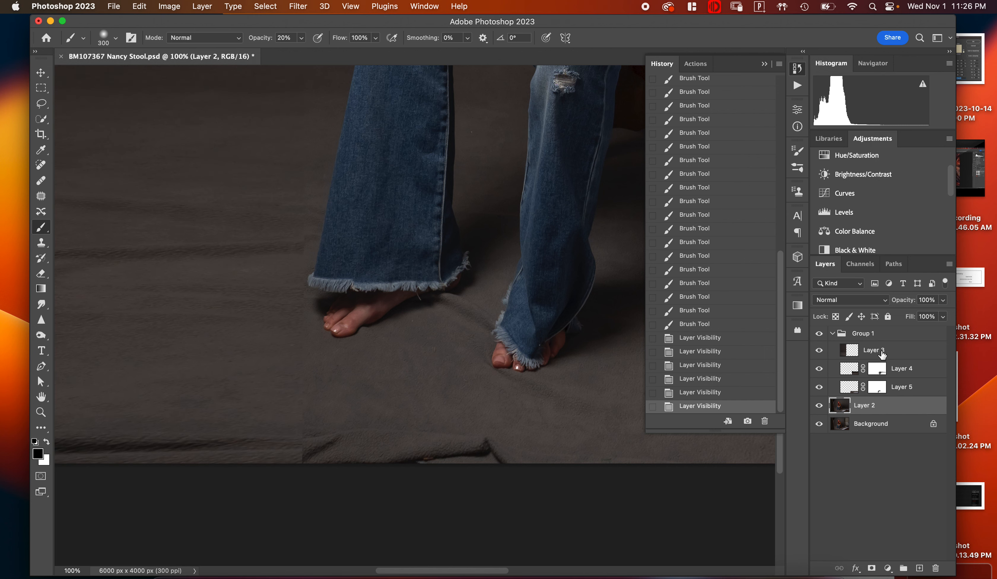
- Add a layer mask to Layer 3
click(908, 349)
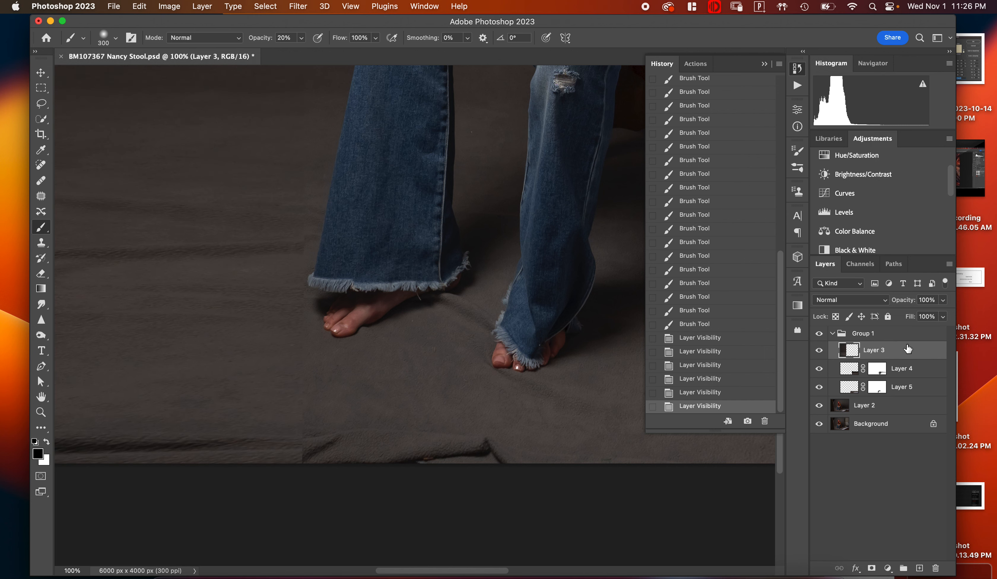
click(872, 567)
scroll(398, 440, left, 5)
scroll(398, 440, down, 1)
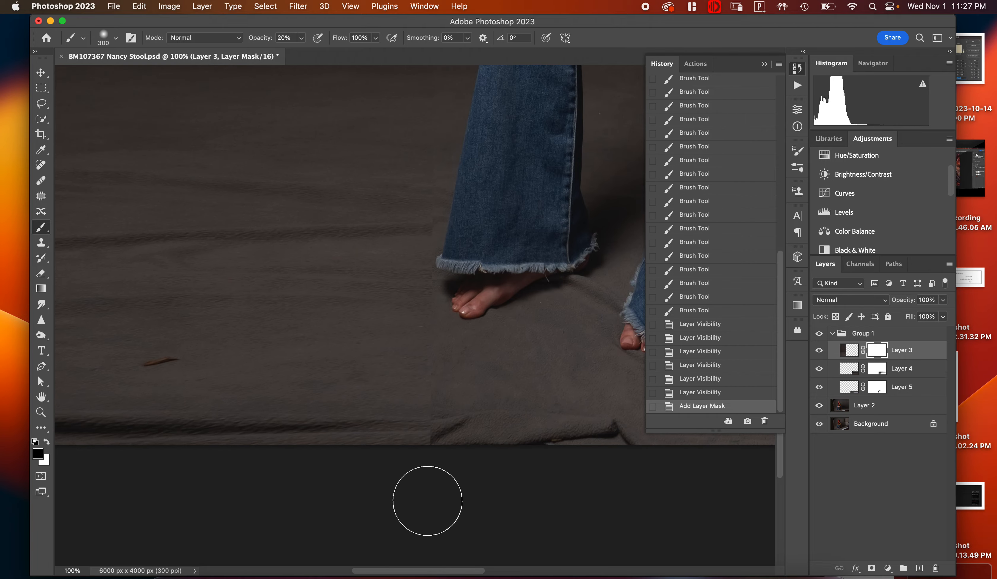
- Enlarge the brush to 400 px and paint black at 20% opacity on Layer 3's mask over the seam at the floor's front fold
key(bracketright)
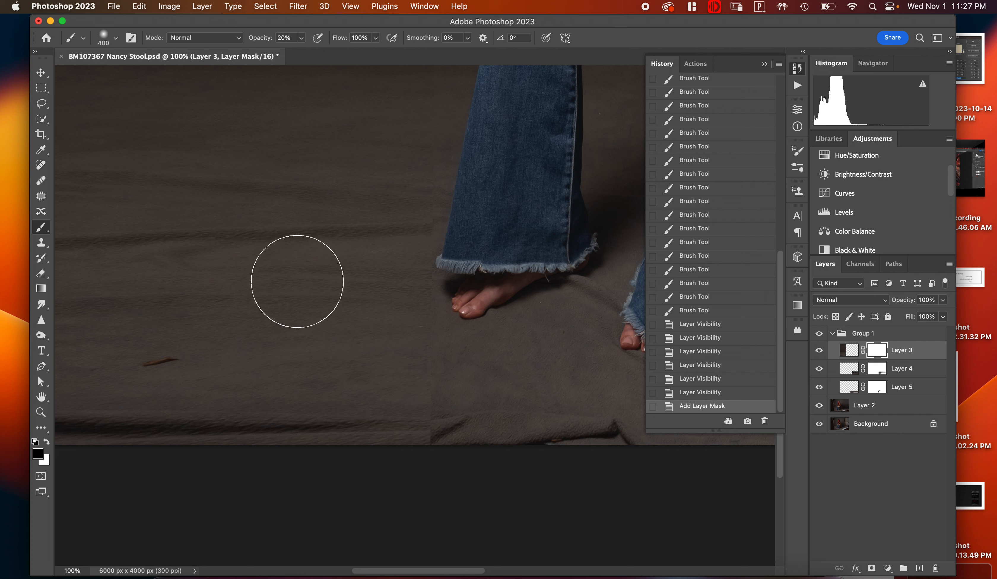
drag(440, 415, 444, 416)
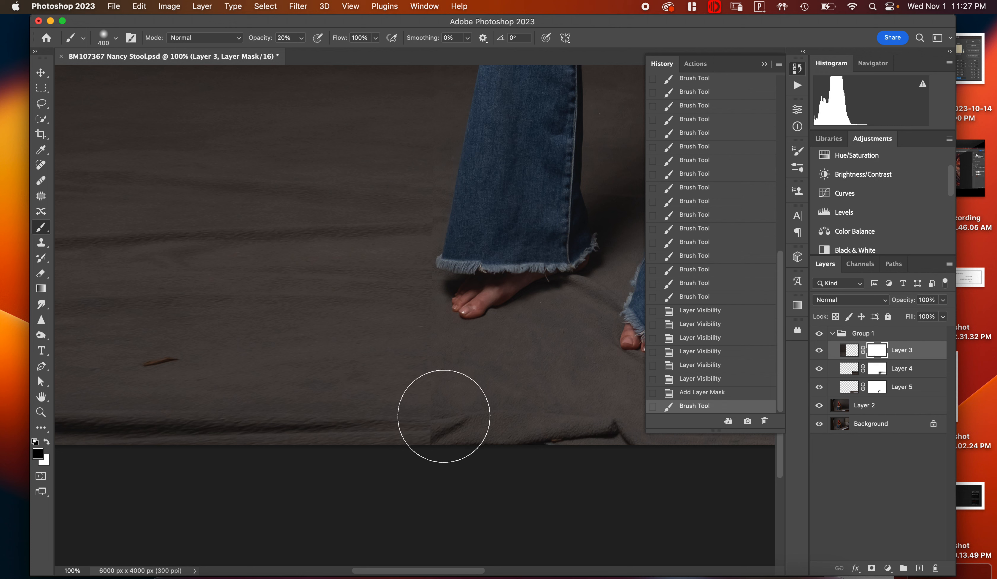
click(448, 416)
click(445, 422)
click(449, 427)
click(458, 426)
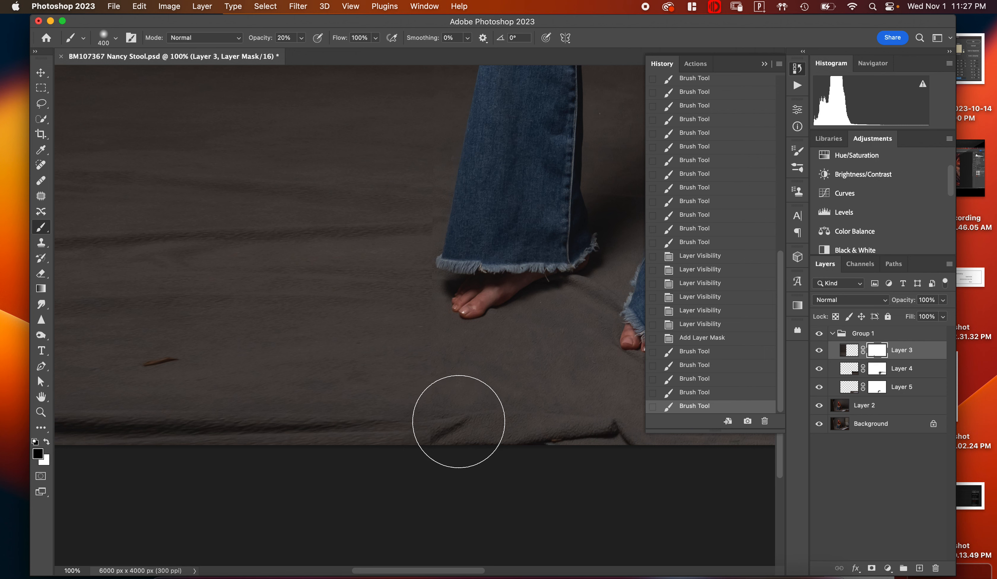
click(453, 424)
click(438, 432)
click(436, 432)
click(433, 425)
- Paint black on Layer 3's mask up the floor seam, from the front fold to beside the bare foot
click(427, 412)
click(427, 390)
click(428, 373)
click(430, 357)
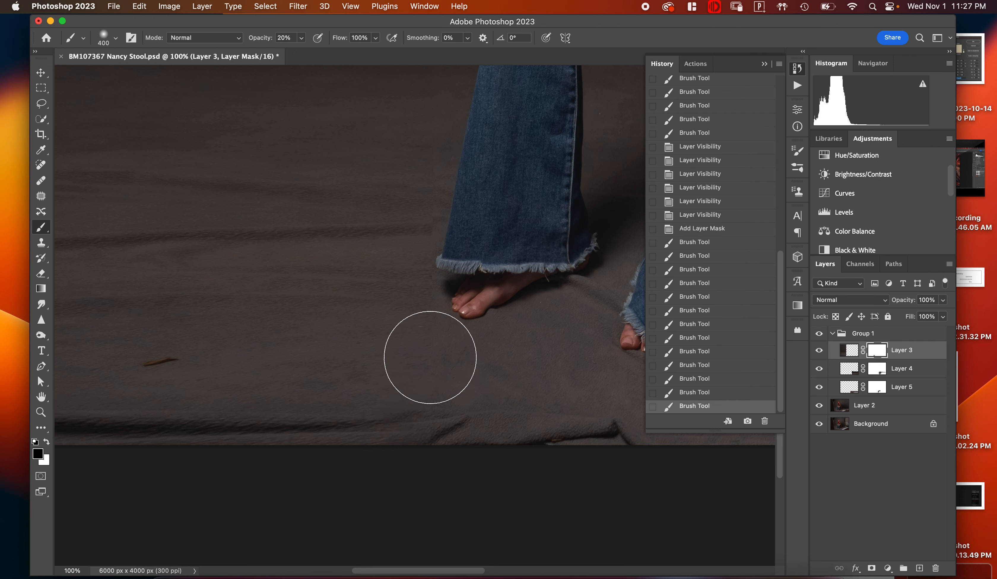
click(428, 309)
click(422, 283)
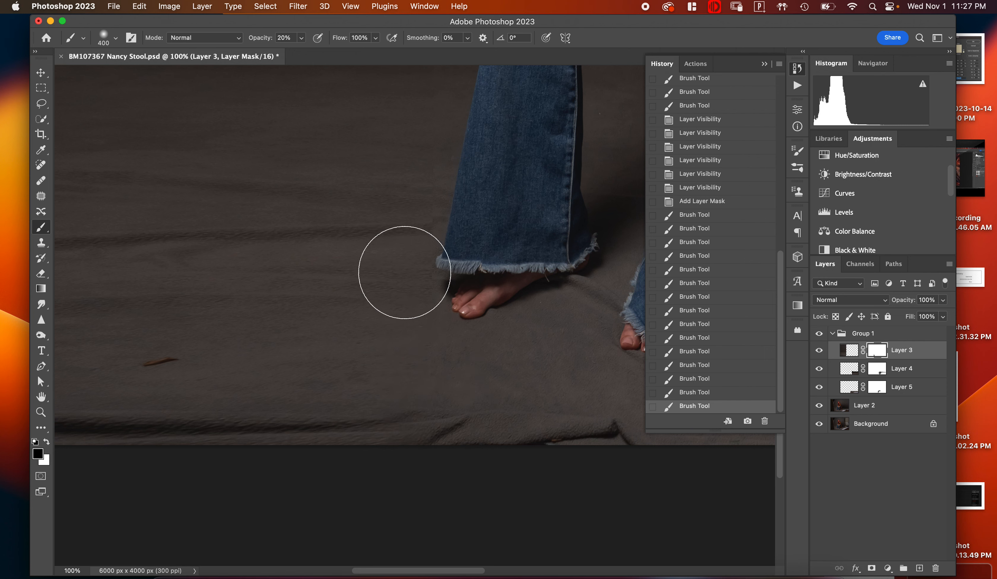
- Blend the floor seam beside the frayed jeans hem and lower leg with black strokes on Layer 3's mask
scroll(402, 306, up, 5)
click(422, 352)
click(423, 353)
click(416, 358)
click(420, 350)
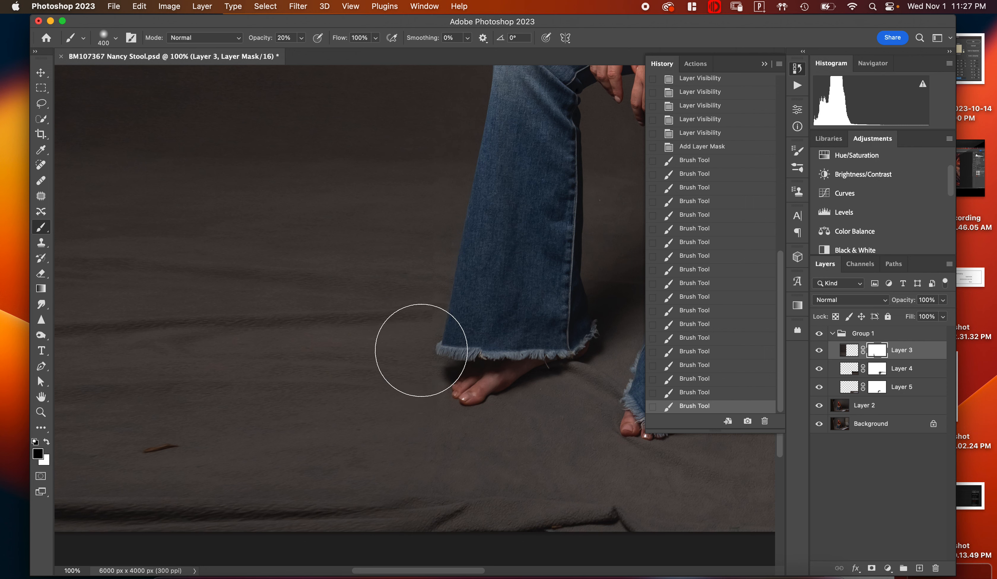
click(431, 317)
click(435, 295)
click(437, 283)
click(433, 296)
click(426, 310)
click(422, 321)
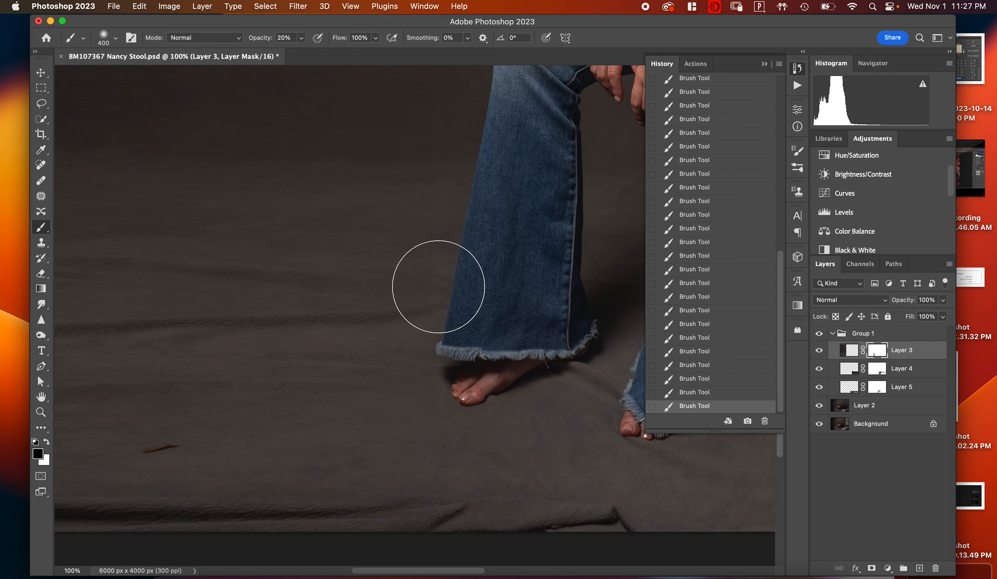
- Paint black on Layer 3's mask along the backdrop seam, from beside the lower jeans leg up past the knee and red hair
scroll(427, 339, up, 2)
scroll(421, 338, up, 5)
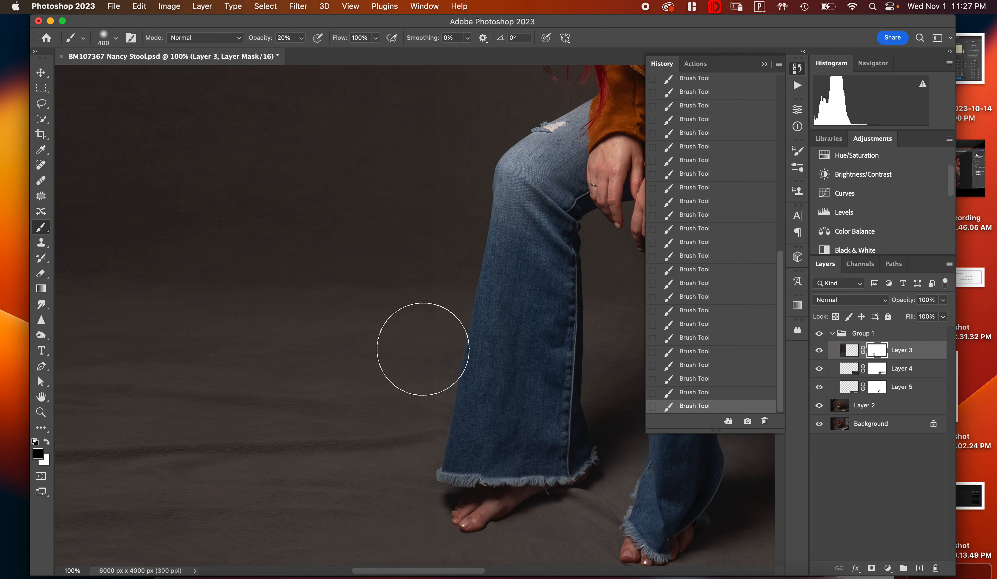
mouse_move(415, 422)
mouse_down()
mouse_move(437, 272)
mouse_move(432, 363)
mouse_up()
scroll(449, 334, up, 5)
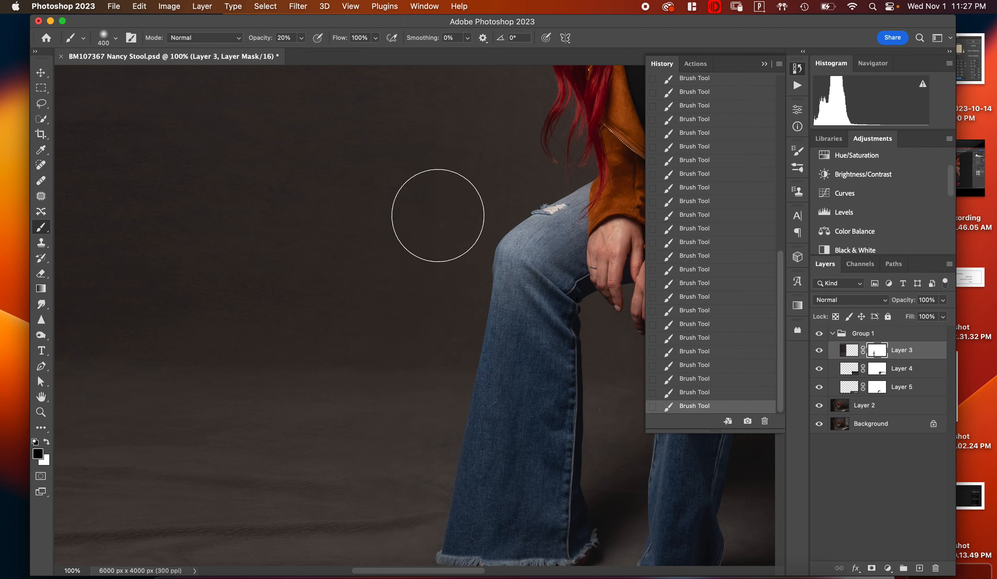
scroll(415, 433, up, 10)
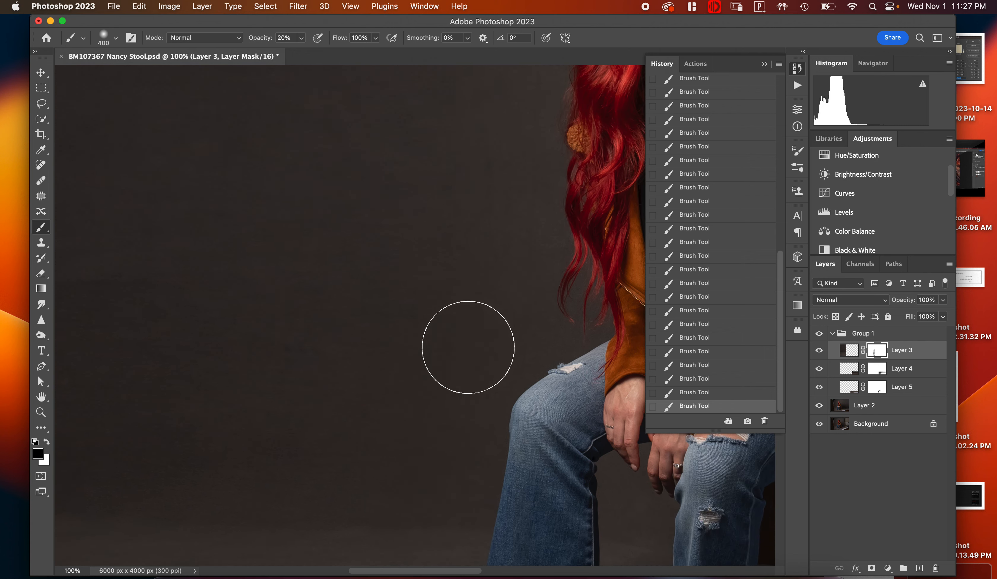
scroll(452, 430, up, 8)
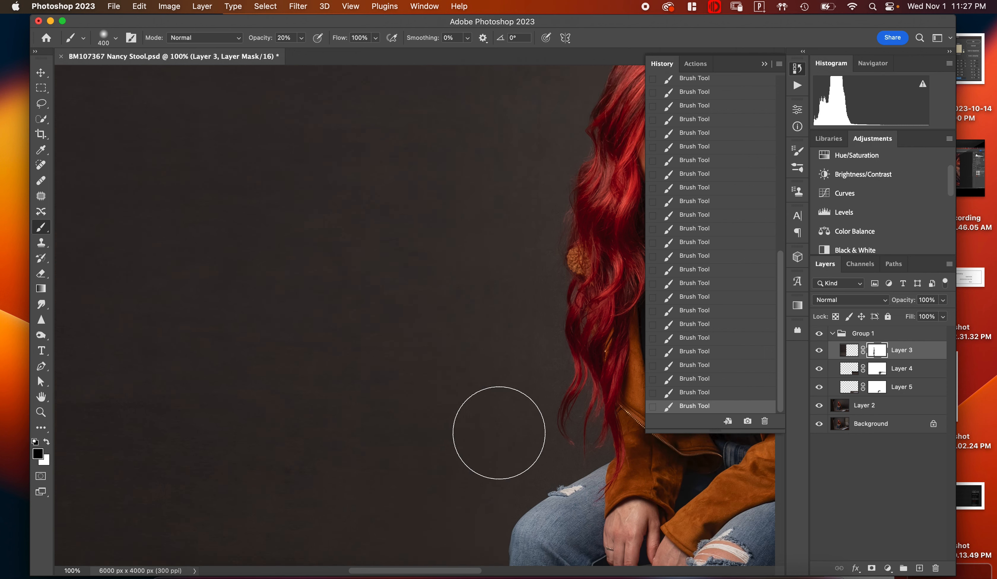
scroll(441, 418, up, 10)
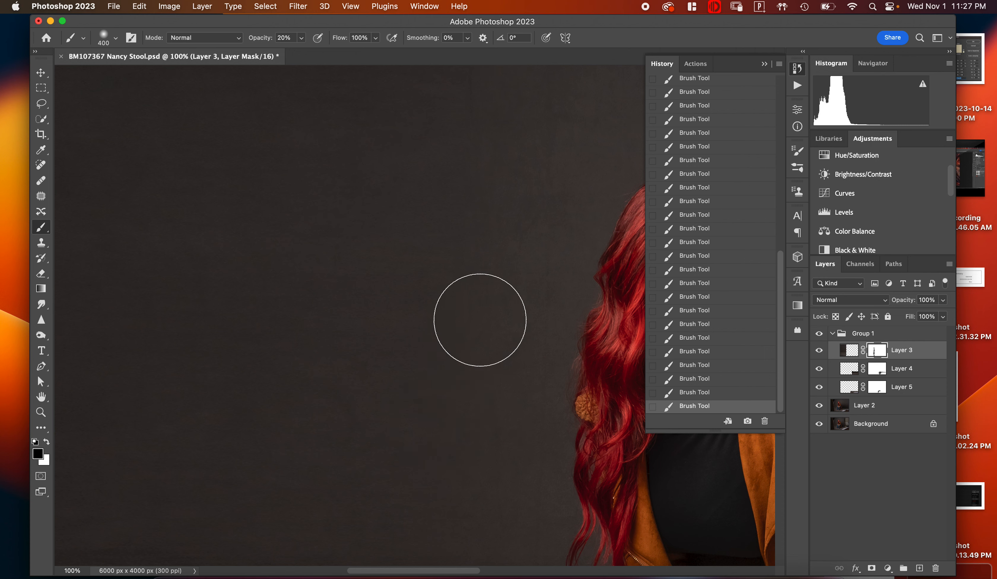
- Examine the blended backdrop and floor beside the woman for visible seams, then view the whole image
scroll(447, 254, down, 15)
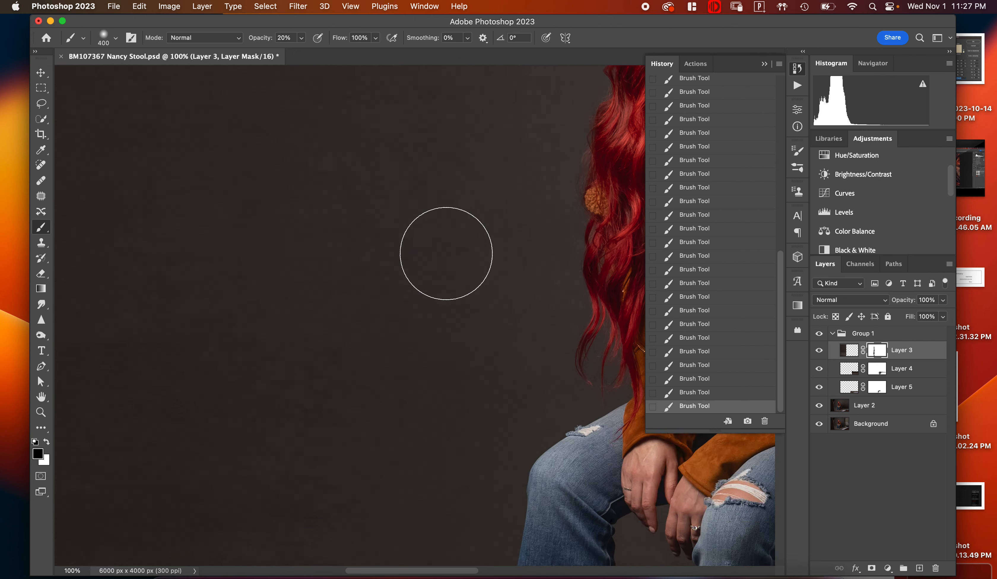
scroll(446, 253, down, 10)
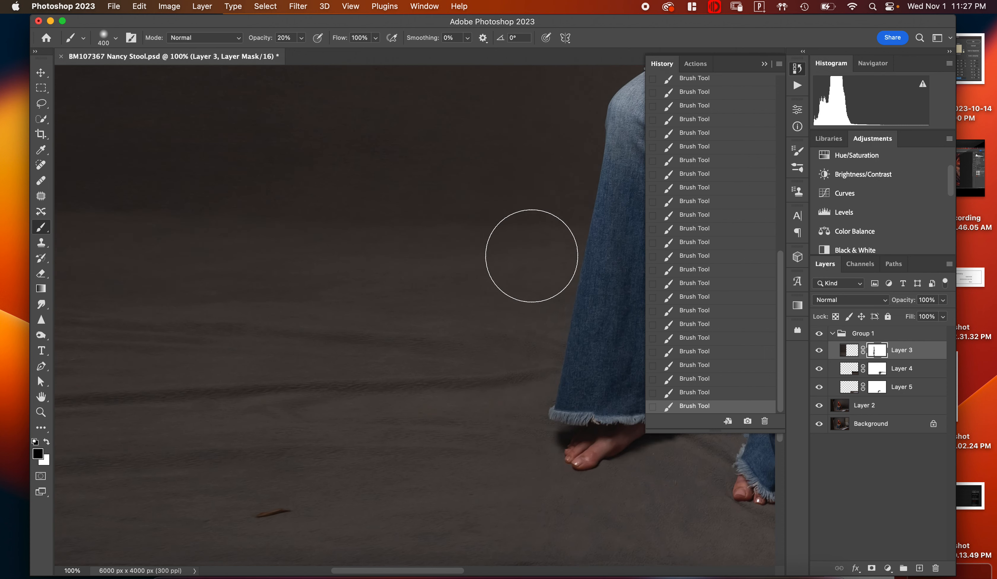
scroll(530, 252, left, 10)
scroll(531, 255, down, 8)
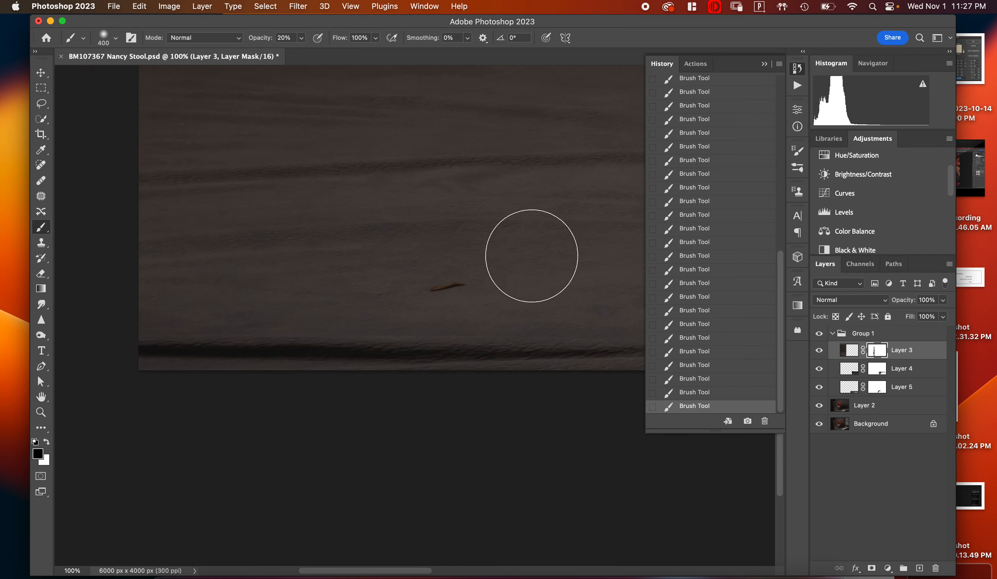
scroll(532, 255, up, 15)
scroll(531, 256, right, 5)
scroll(532, 255, down, 5)
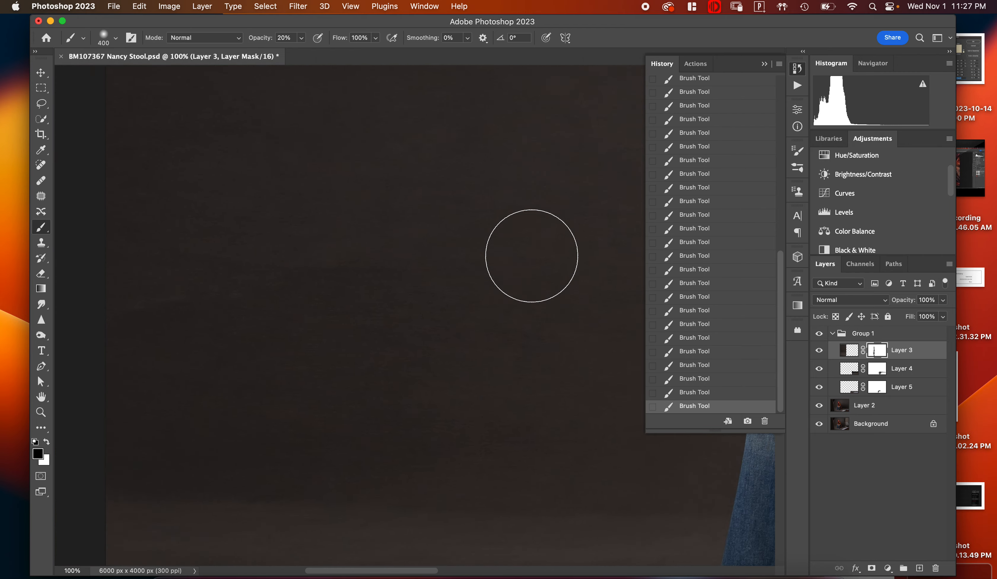
scroll(531, 255, left, 15)
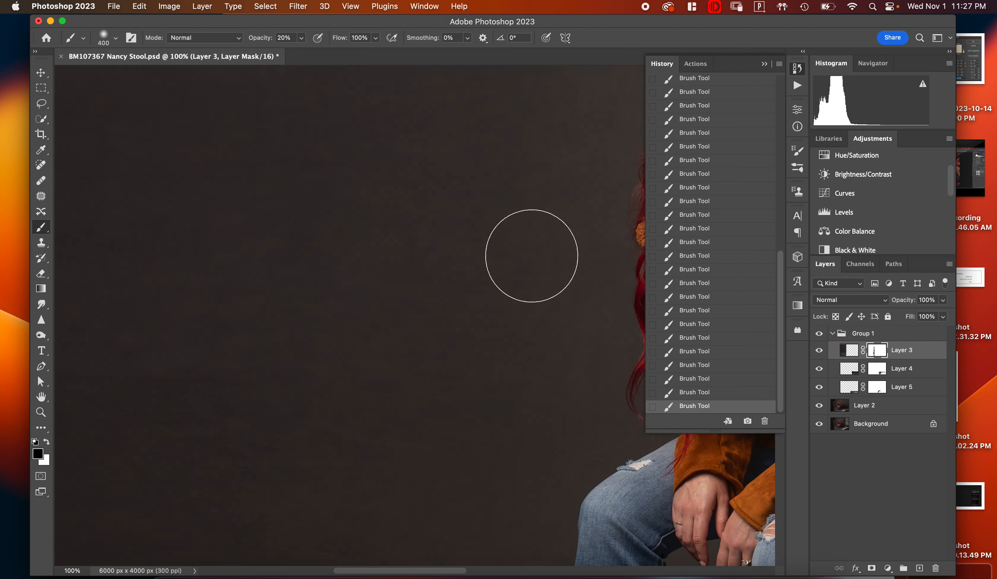
key(super+minus)
key(super+minus)
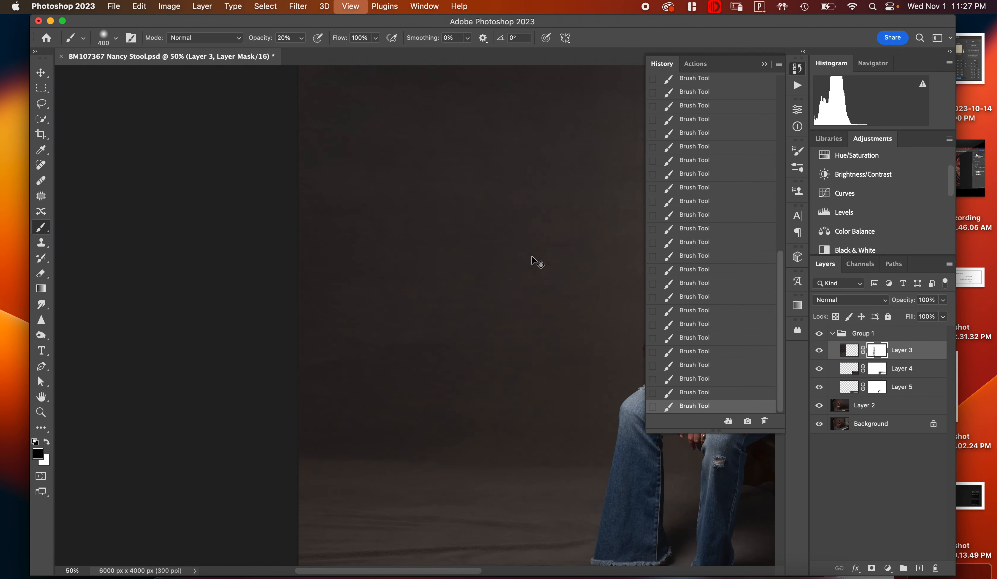
key(super+minus)
scroll(531, 255, right, 6)
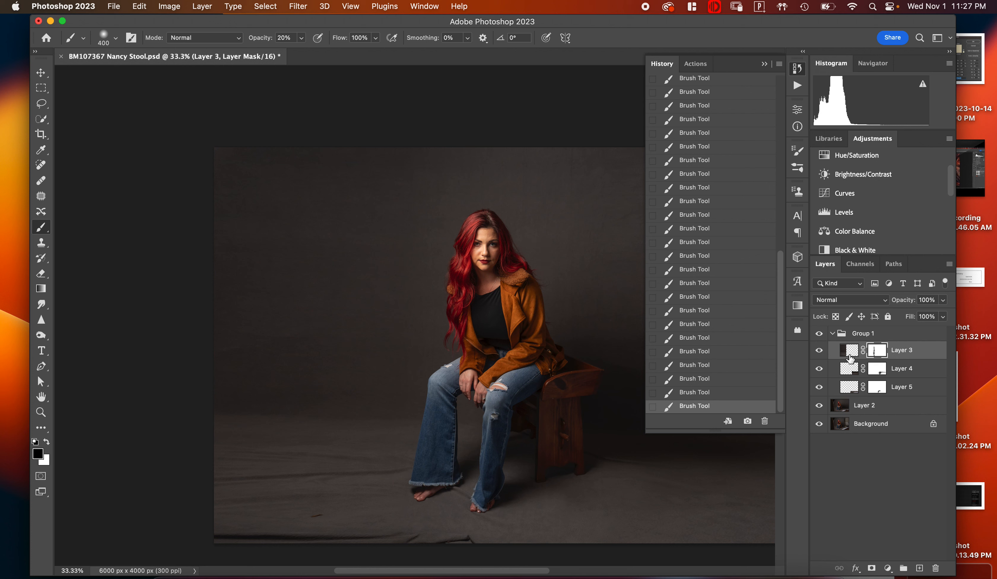
- Collapse Group 1 and stamp all visible layers into a new layer above it
click(833, 333)
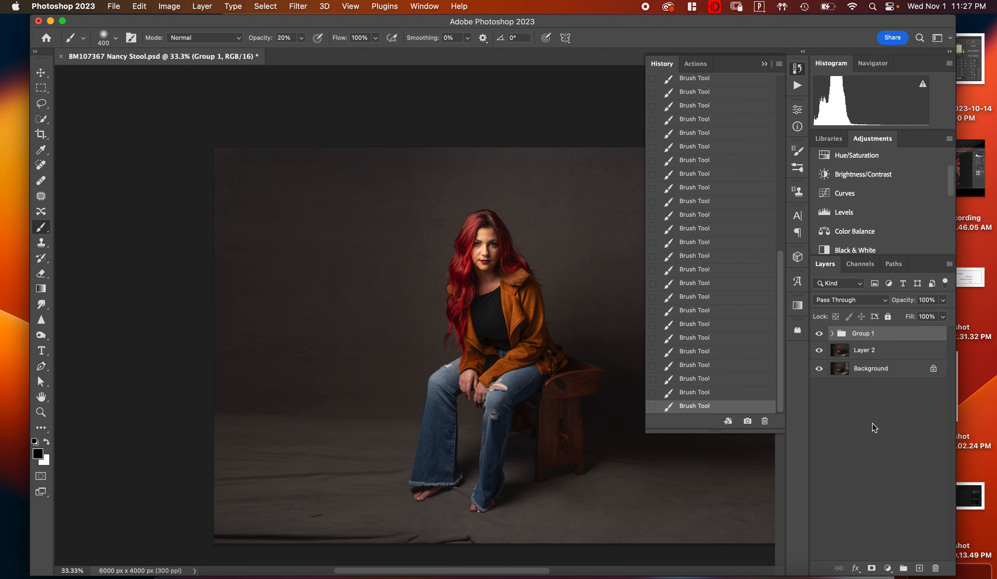
key(alt+shift+super+e)
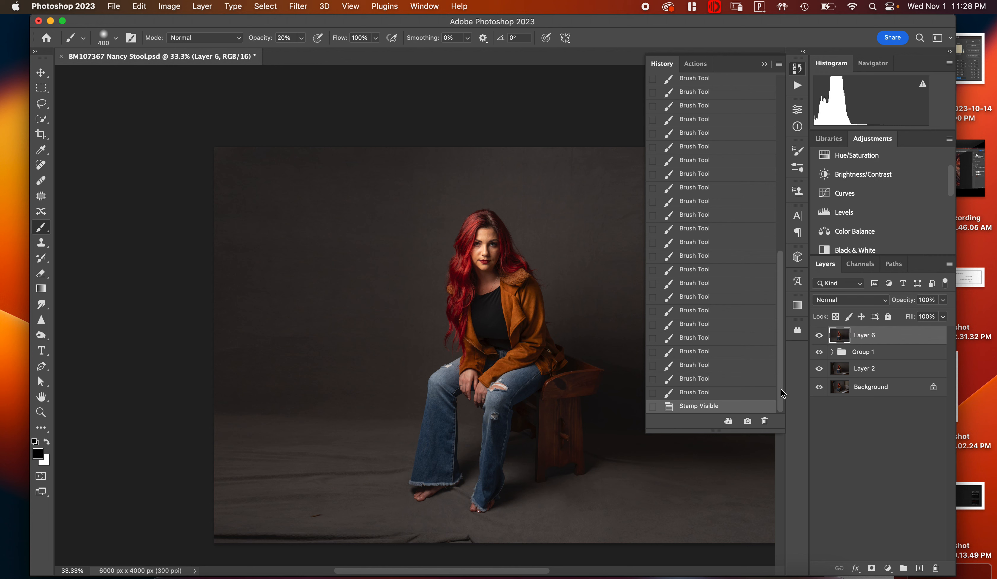
- Patch the dark fold along the floor's front edge at the image's left corner with clean floor texture, using the Patch tool
click(41, 196)
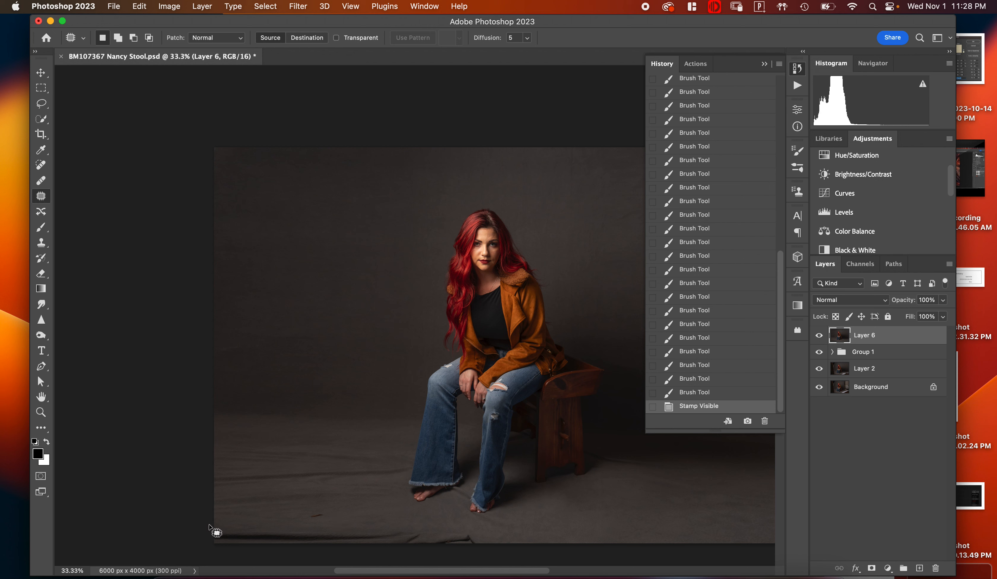
mouse_move(213, 522)
mouse_down()
mouse_move(367, 520)
mouse_move(377, 541)
mouse_move(213, 561)
mouse_move(202, 558)
mouse_move(211, 523)
mouse_up()
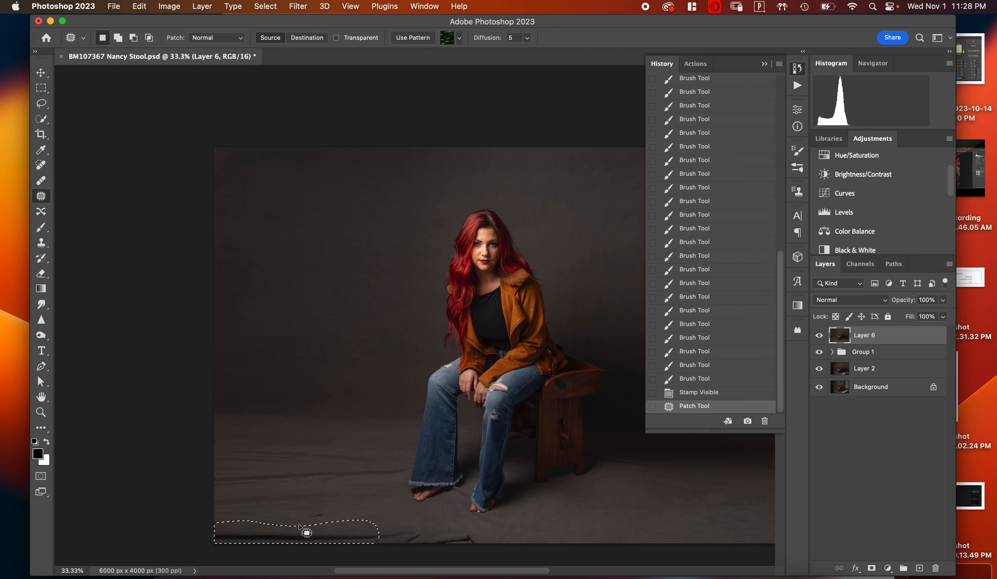
drag(327, 532, 339, 446)
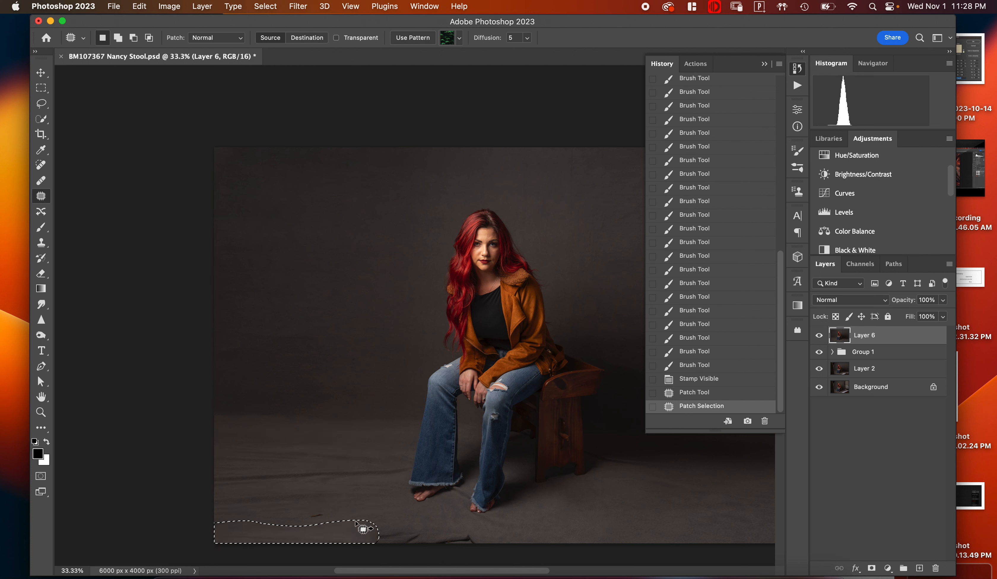
key(super+d)
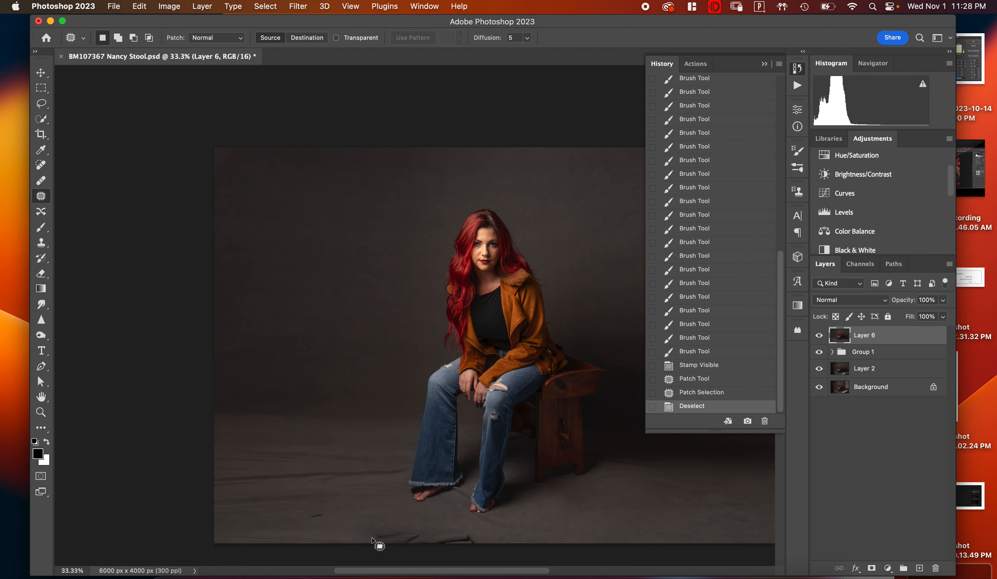
- Patch the remaining front-edge floor fold below the bare feet with clean floor areas and deselect
mouse_move(326, 509)
mouse_down()
mouse_move(301, 528)
mouse_move(318, 530)
mouse_move(328, 504)
mouse_move(318, 522)
mouse_move(347, 516)
mouse_move(369, 527)
mouse_move(365, 542)
mouse_move(436, 549)
mouse_move(440, 539)
mouse_move(401, 520)
mouse_move(383, 534)
mouse_move(320, 515)
mouse_move(338, 532)
mouse_up()
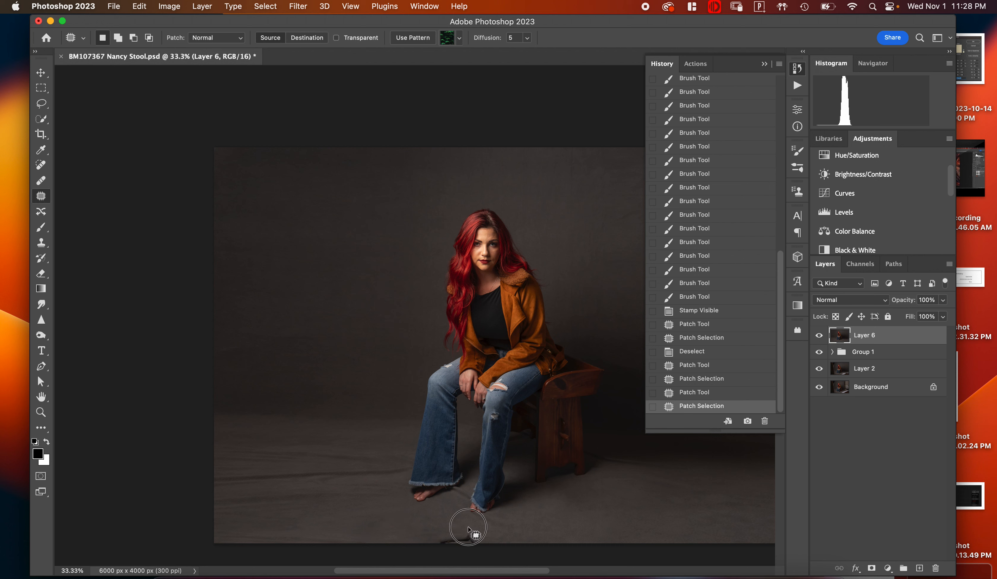
mouse_move(468, 529)
mouse_down()
mouse_move(419, 537)
mouse_move(488, 551)
mouse_move(500, 548)
mouse_move(495, 539)
mouse_move(459, 528)
mouse_move(541, 534)
mouse_up()
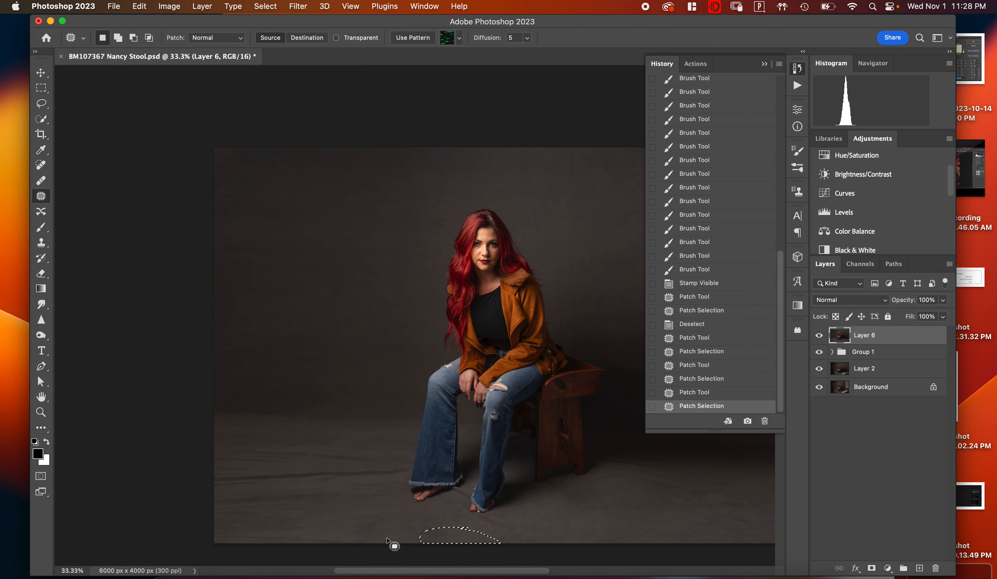
key(super+d)
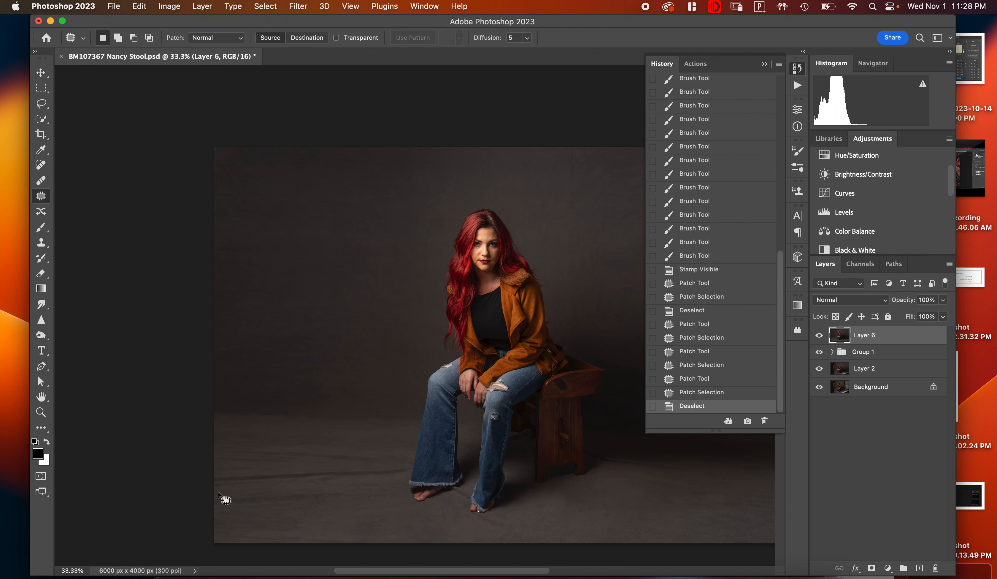
- Patch the floor wrinkles at the image's left edge, including the long strip running inward, with smoother floor below
mouse_move(215, 463)
mouse_down()
mouse_move(254, 475)
mouse_move(240, 493)
mouse_move(212, 489)
mouse_move(218, 451)
mouse_up()
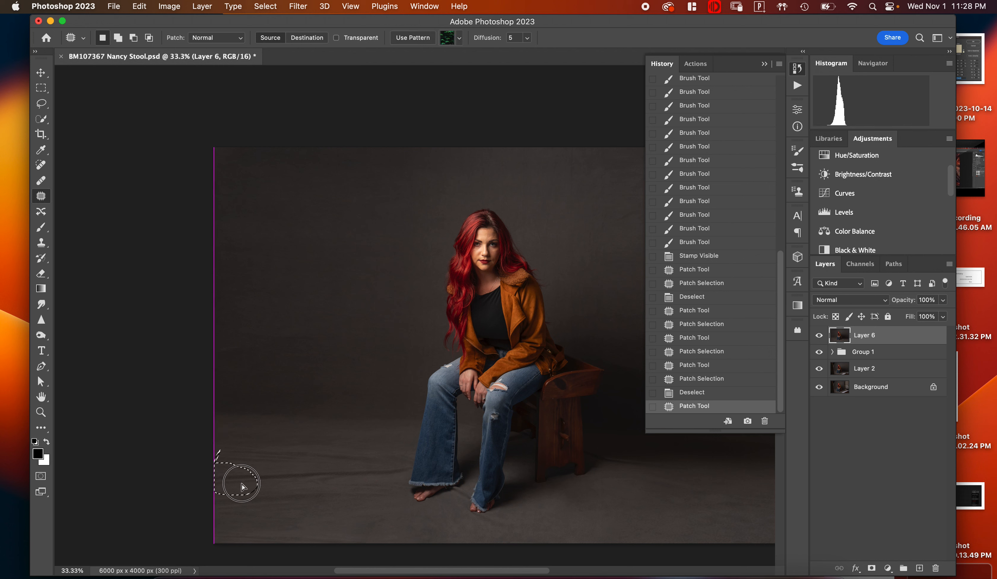
drag(241, 484, 280, 522)
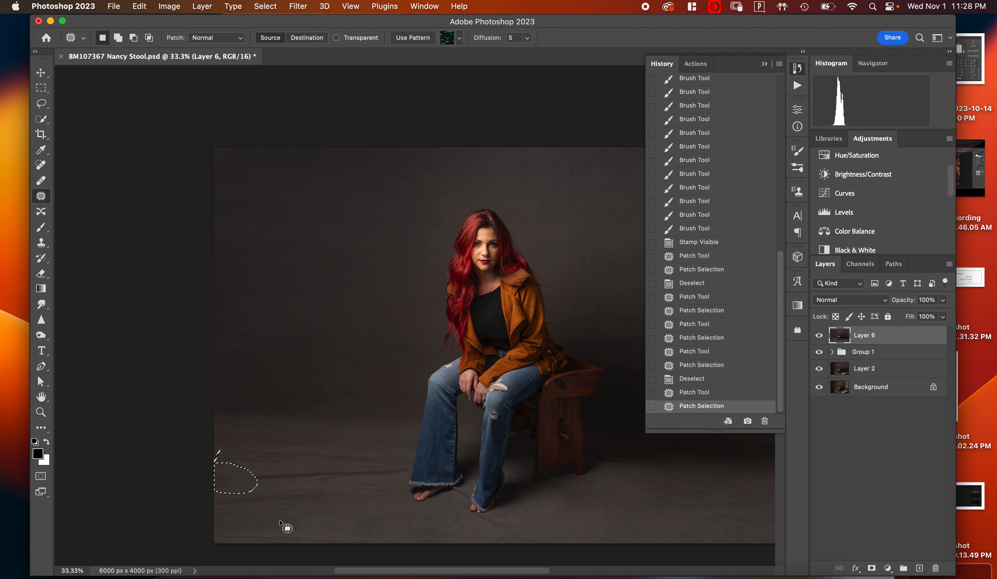
click(243, 512)
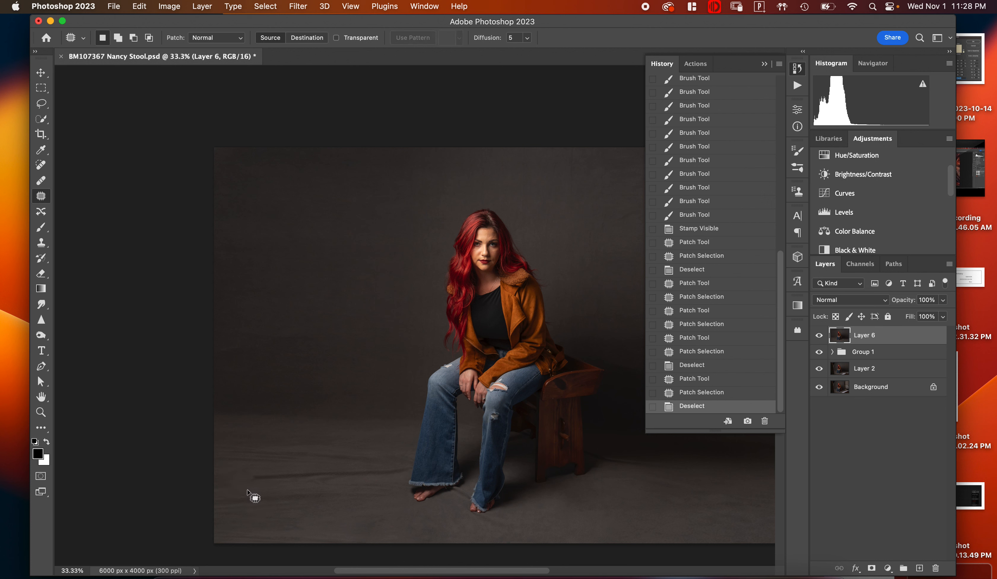
mouse_move(248, 489)
mouse_down()
mouse_move(212, 501)
mouse_move(214, 510)
mouse_move(325, 505)
mouse_move(341, 493)
mouse_move(326, 484)
mouse_move(246, 491)
mouse_up()
drag(321, 505, 345, 517)
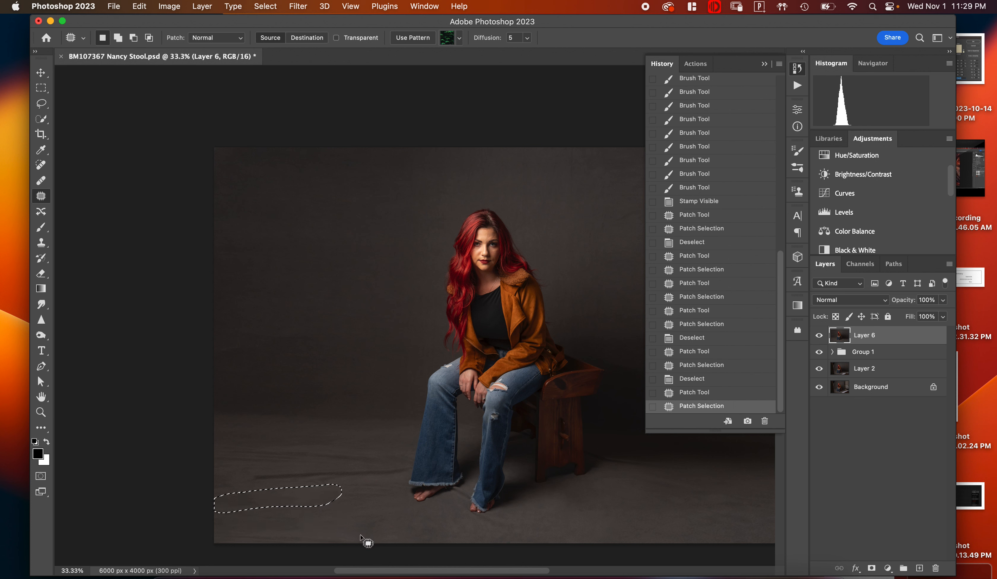
key(super+d)
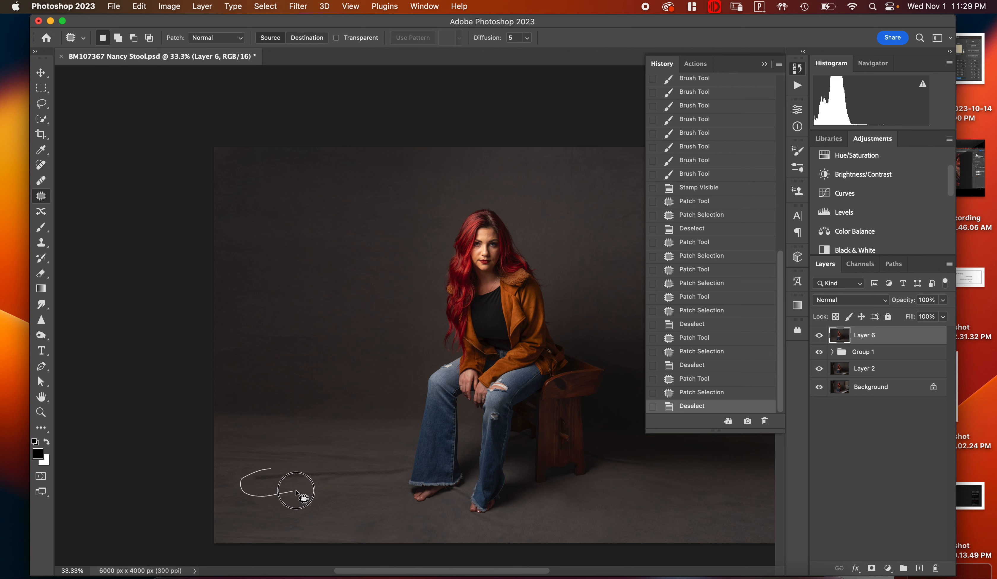
- Patch the long floor crease running toward the frayed jeans hem, replacing it section by section with clean floor
mouse_move(295, 492)
mouse_down()
mouse_move(367, 480)
mouse_move(369, 467)
mouse_move(258, 469)
mouse_move(313, 482)
mouse_move(319, 523)
mouse_up()
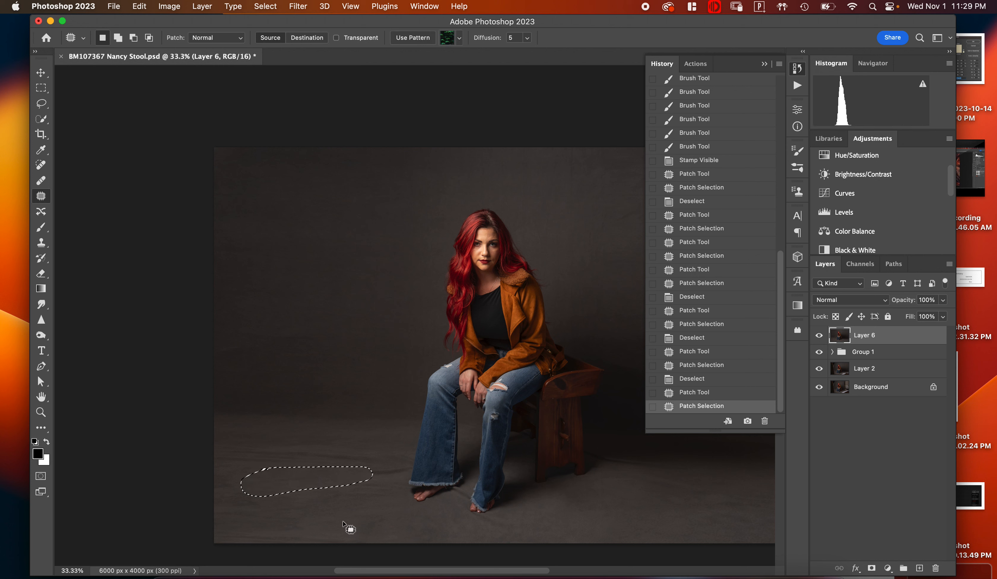
key(super+d)
mouse_move(262, 502)
mouse_down()
mouse_move(286, 493)
mouse_move(317, 511)
mouse_move(253, 523)
mouse_move(232, 511)
mouse_move(243, 493)
mouse_move(340, 519)
mouse_move(390, 523)
mouse_up()
key(super+d)
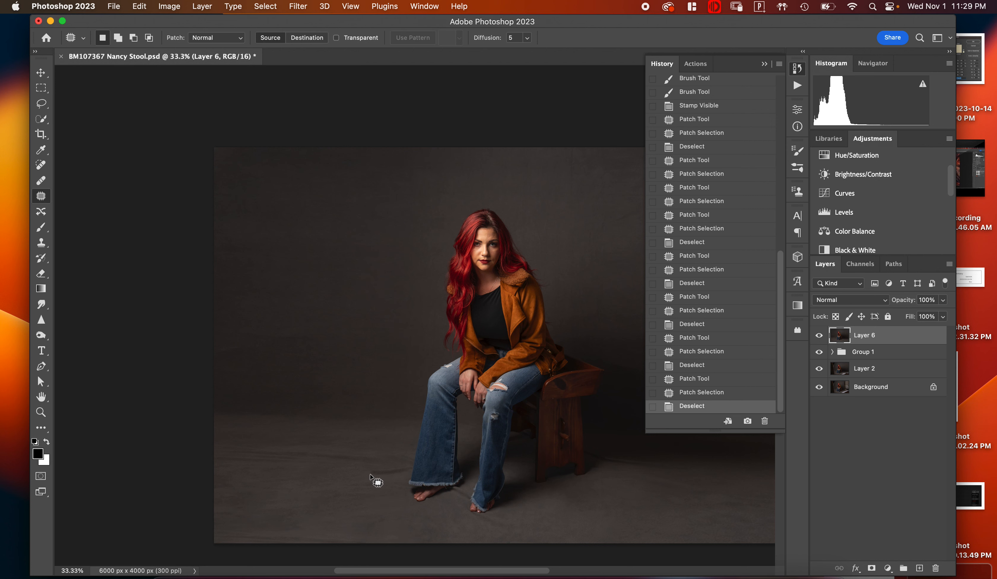
mouse_move(384, 462)
mouse_down()
mouse_move(351, 470)
mouse_move(346, 488)
mouse_move(407, 475)
mouse_move(379, 460)
mouse_move(336, 520)
mouse_up()
click(393, 525)
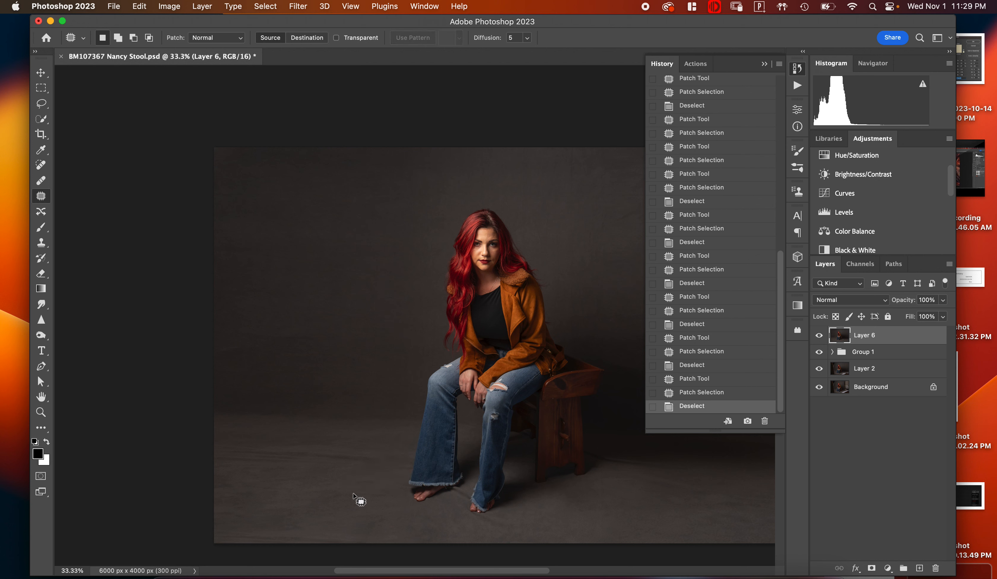
- Patch the floor mark just in front of the forward bare foot with clean floor beside it and deselect
scroll(391, 485, right, 5)
scroll(391, 485, down, 2)
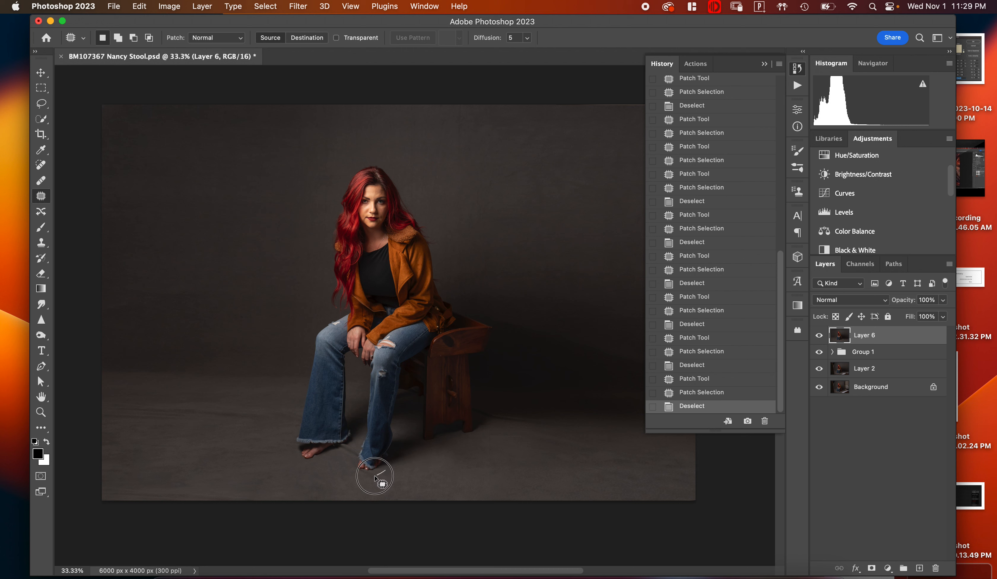
mouse_move(361, 483)
mouse_down()
mouse_move(405, 483)
mouse_move(413, 476)
mouse_move(400, 470)
mouse_move(386, 470)
mouse_move(453, 474)
mouse_up()
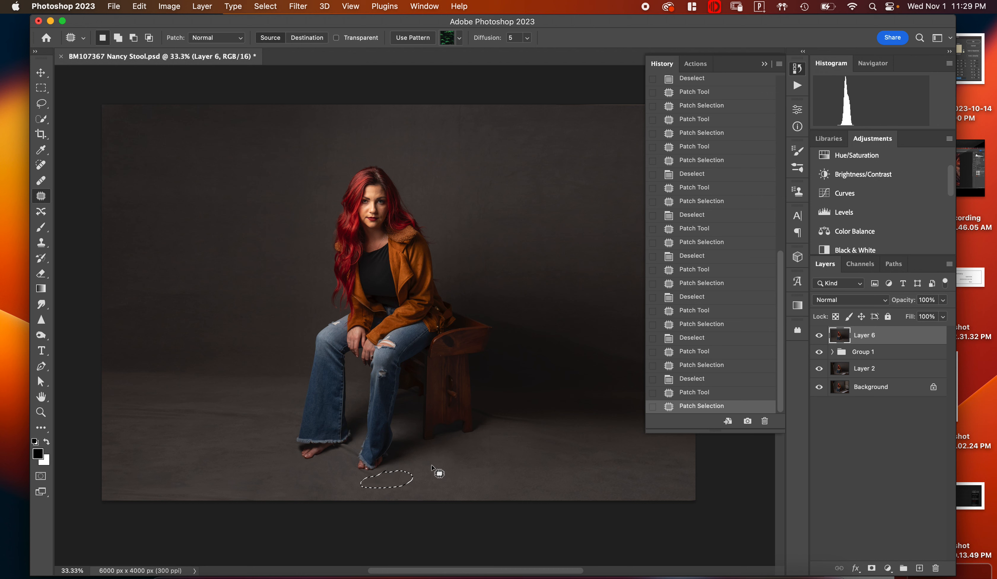
click(325, 482)
- Patch the uneven floor spots left of the feet and the wide wrinkled band at the image's left edge with smoother floor
mouse_move(289, 474)
mouse_down()
mouse_move(262, 471)
mouse_move(254, 490)
mouse_move(296, 492)
mouse_move(330, 479)
mouse_move(182, 470)
mouse_up()
mouse_move(234, 444)
mouse_down()
mouse_move(188, 451)
mouse_move(191, 461)
mouse_move(252, 454)
mouse_move(255, 446)
mouse_move(235, 437)
mouse_move(220, 436)
mouse_move(222, 455)
mouse_move(245, 473)
mouse_move(239, 483)
mouse_move(272, 487)
mouse_up()
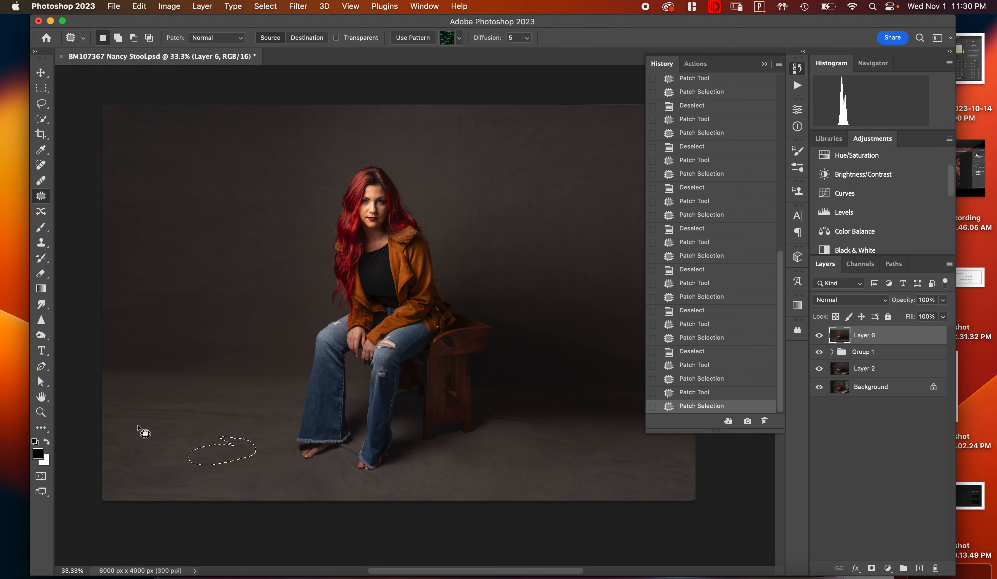
key(super+d)
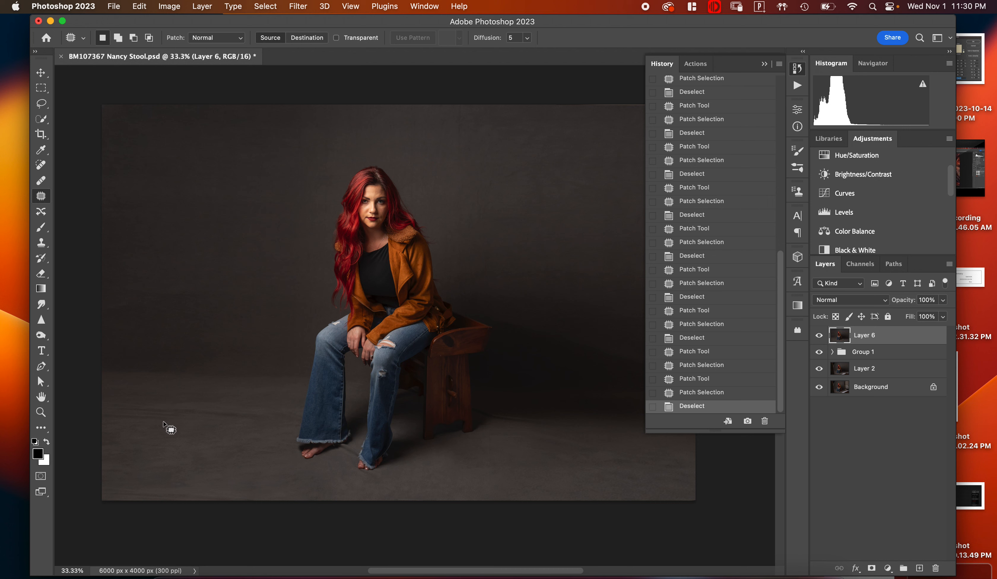
mouse_move(133, 397)
mouse_down()
mouse_move(98, 411)
mouse_move(100, 424)
mouse_move(120, 431)
mouse_move(256, 423)
mouse_move(266, 412)
mouse_move(236, 399)
mouse_move(126, 398)
mouse_move(190, 425)
mouse_move(196, 480)
mouse_up()
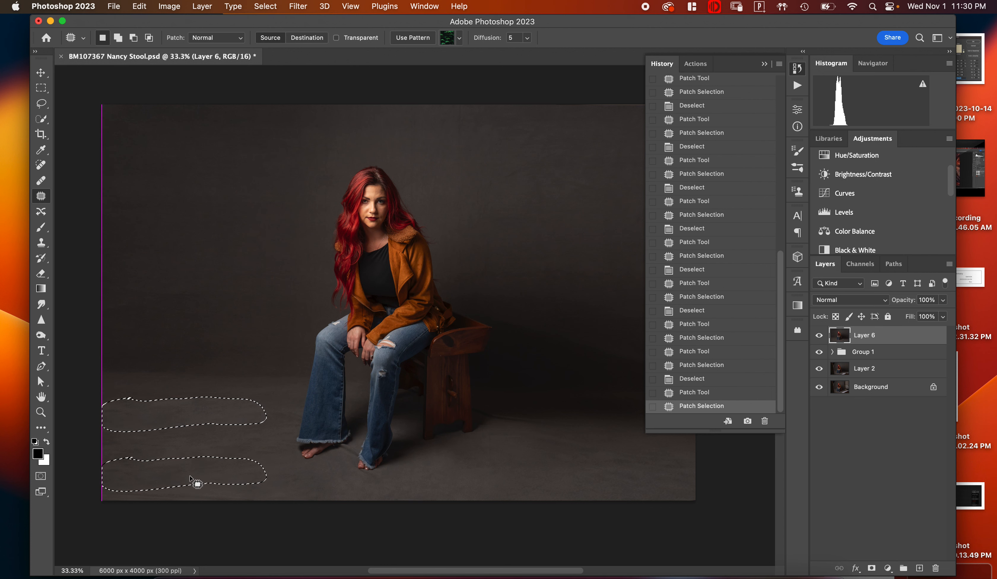
key(super+d)
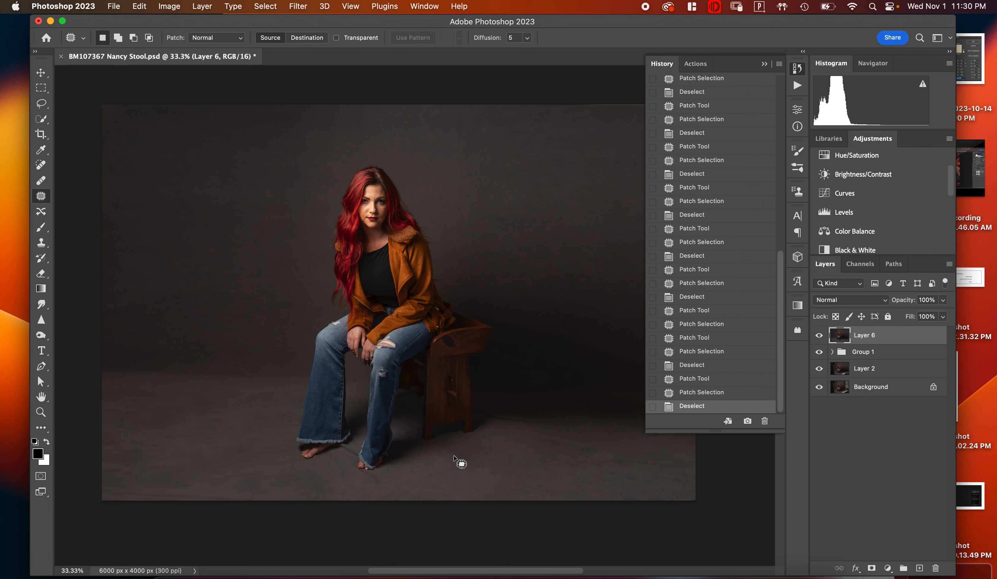
- Patch the uneven floor area beside the stool and the spot farther out with smoother floor in front, and deselect
scroll(461, 463, right, 5)
scroll(456, 460, left, 3)
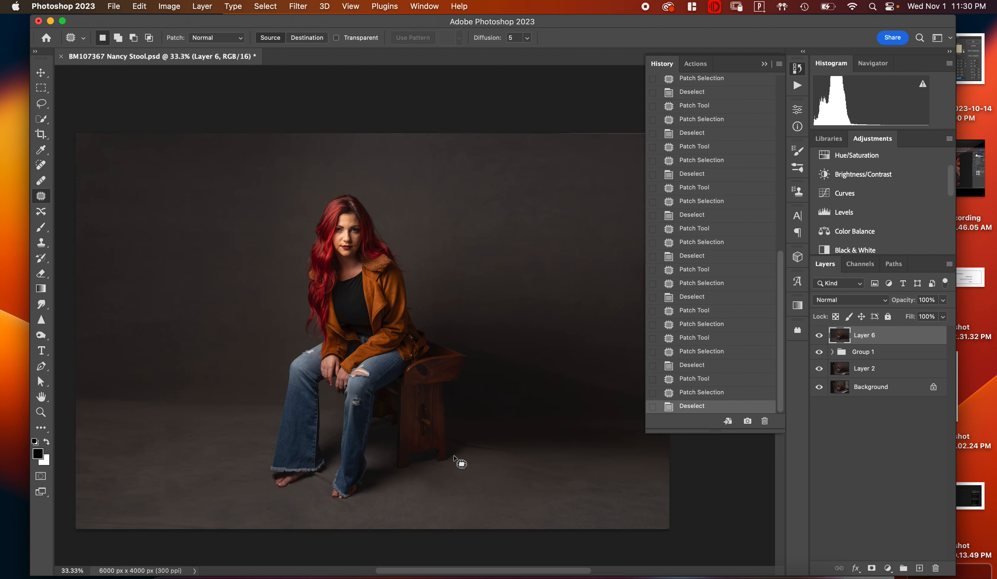
scroll(457, 460, right, 3)
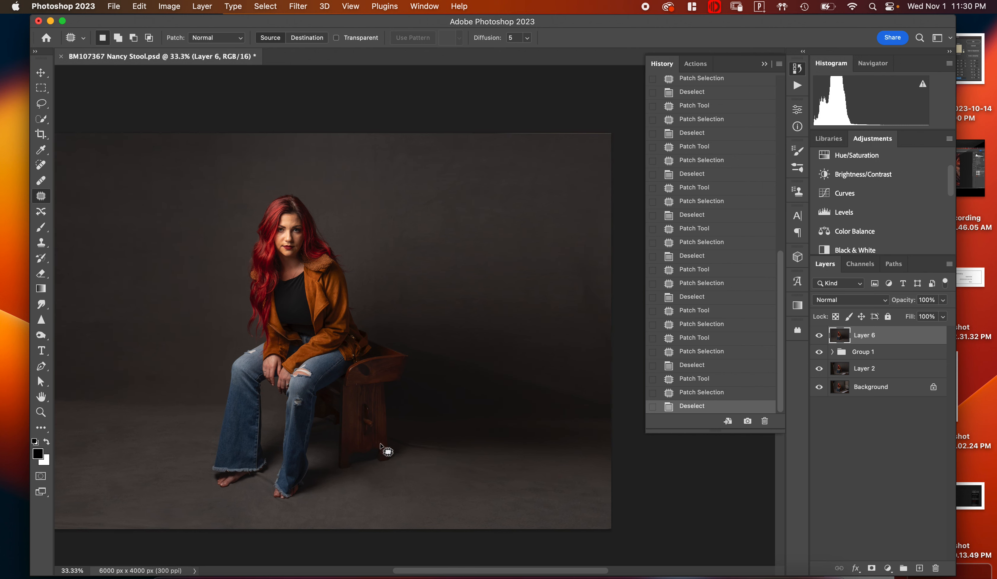
mouse_move(464, 454)
mouse_down()
mouse_move(437, 462)
mouse_move(446, 480)
mouse_move(481, 488)
mouse_move(527, 480)
mouse_move(523, 465)
mouse_move(455, 453)
mouse_move(507, 466)
mouse_move(455, 497)
mouse_up()
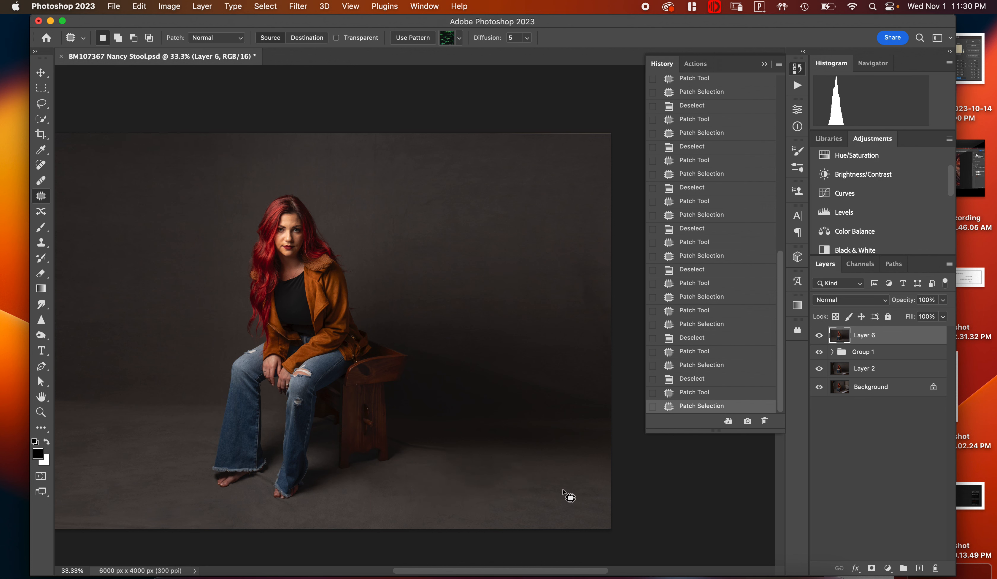
key(cmd+d)
mouse_move(536, 482)
mouse_down()
mouse_move(501, 491)
mouse_move(508, 502)
mouse_move(589, 500)
mouse_move(586, 487)
mouse_move(544, 477)
mouse_move(514, 484)
mouse_move(547, 504)
mouse_move(495, 514)
mouse_up()
click(569, 470)
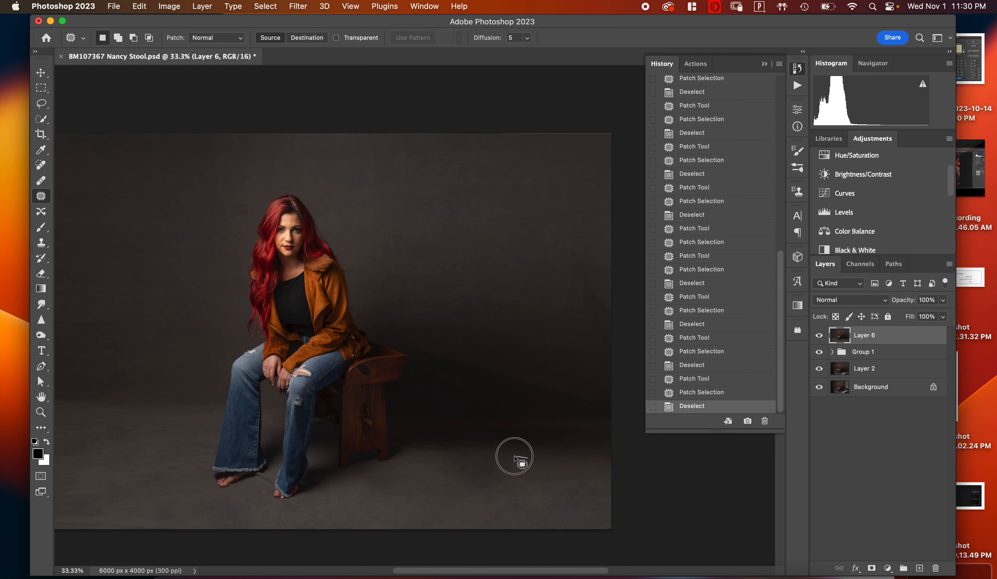
- Patch the floor marks toward the image's lower-right corner with smoother floor nearby and clear the selection
mouse_move(516, 457)
mouse_down()
mouse_move(493, 484)
mouse_move(549, 479)
mouse_move(543, 459)
mouse_move(521, 452)
mouse_move(533, 475)
mouse_move(579, 470)
mouse_move(576, 461)
mouse_move(554, 502)
mouse_move(486, 496)
mouse_move(497, 509)
mouse_move(581, 496)
mouse_move(575, 482)
mouse_move(544, 488)
mouse_move(521, 513)
mouse_move(560, 525)
mouse_move(599, 517)
mouse_move(616, 505)
mouse_move(584, 481)
mouse_up()
click(560, 506)
mouse_move(567, 518)
mouse_down()
mouse_move(560, 486)
mouse_move(597, 510)
mouse_move(531, 516)
mouse_move(525, 527)
mouse_move(588, 532)
mouse_move(619, 519)
mouse_move(591, 508)
mouse_move(578, 516)
mouse_move(578, 504)
mouse_move(491, 491)
mouse_up()
key(super+d)
key(super+d)
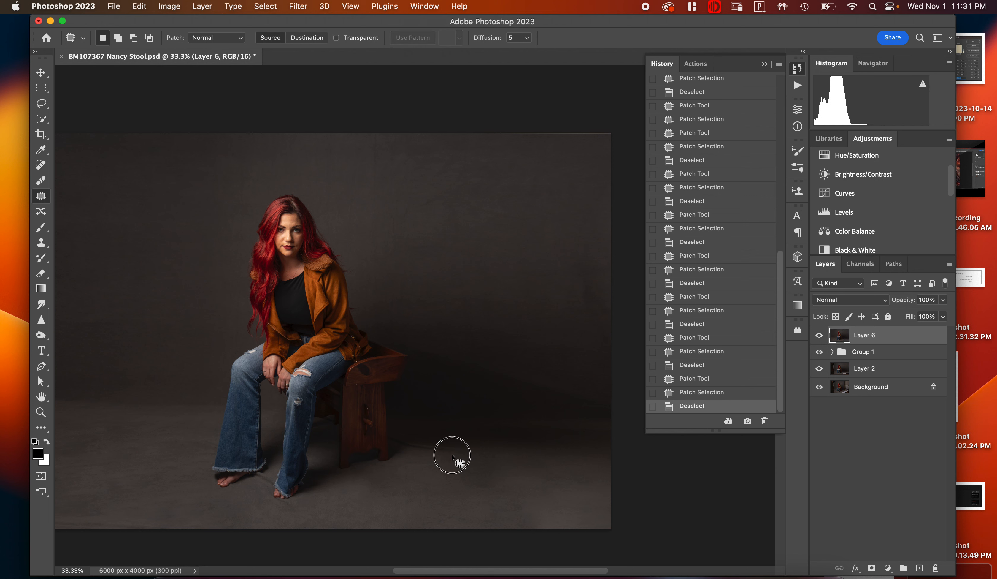
- Replace the floor patch between the stool and the right edge with floor below it, and patch the neighboring spot
mouse_move(451, 463)
mouse_down()
mouse_move(445, 493)
mouse_move(456, 511)
mouse_up()
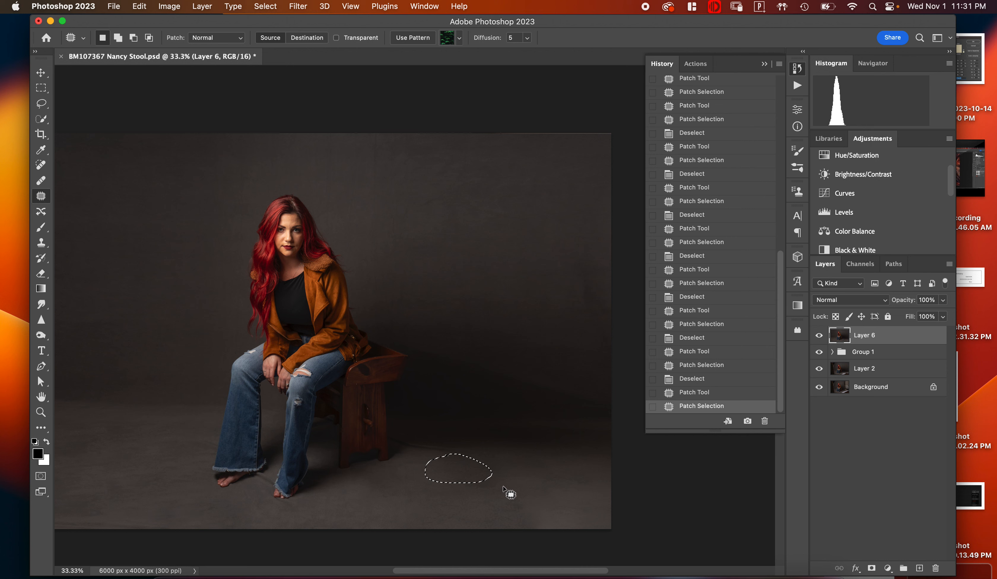
key(super+d)
mouse_move(523, 488)
mouse_down()
mouse_move(491, 513)
mouse_move(537, 524)
mouse_move(552, 499)
mouse_move(524, 485)
mouse_move(530, 502)
mouse_move(564, 494)
mouse_move(576, 478)
mouse_move(584, 501)
mouse_up()
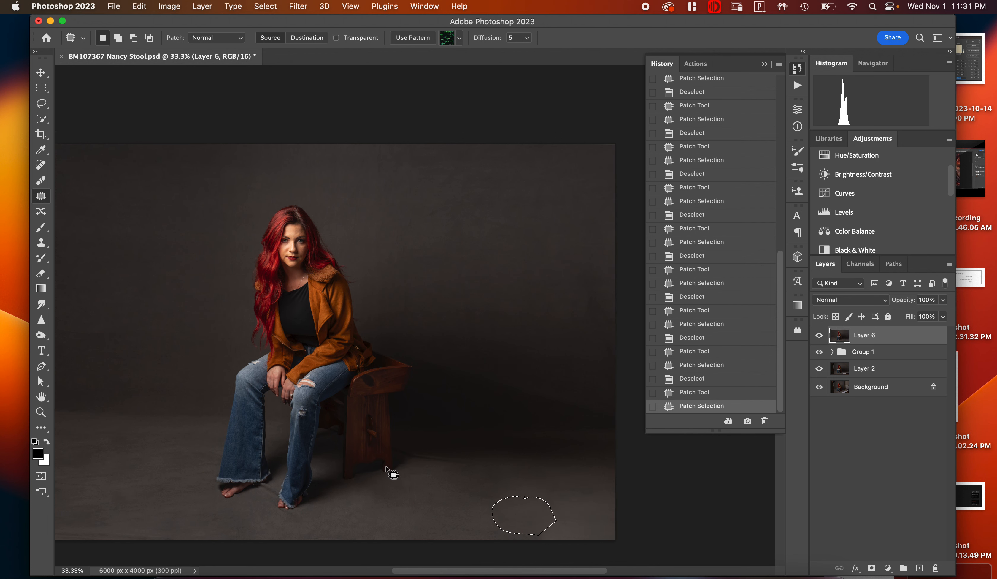
- Patch the narrow floor crease running out from the base of the stool's outer leg, and deselect
scroll(389, 470, right, 5)
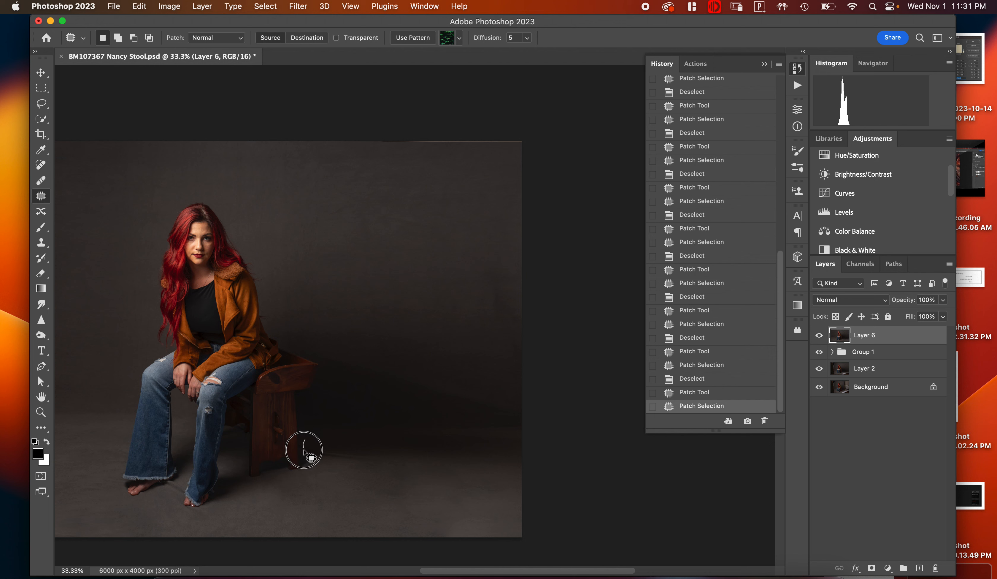
mouse_move(308, 459)
mouse_down()
mouse_move(353, 462)
mouse_move(358, 451)
mouse_move(305, 442)
mouse_up()
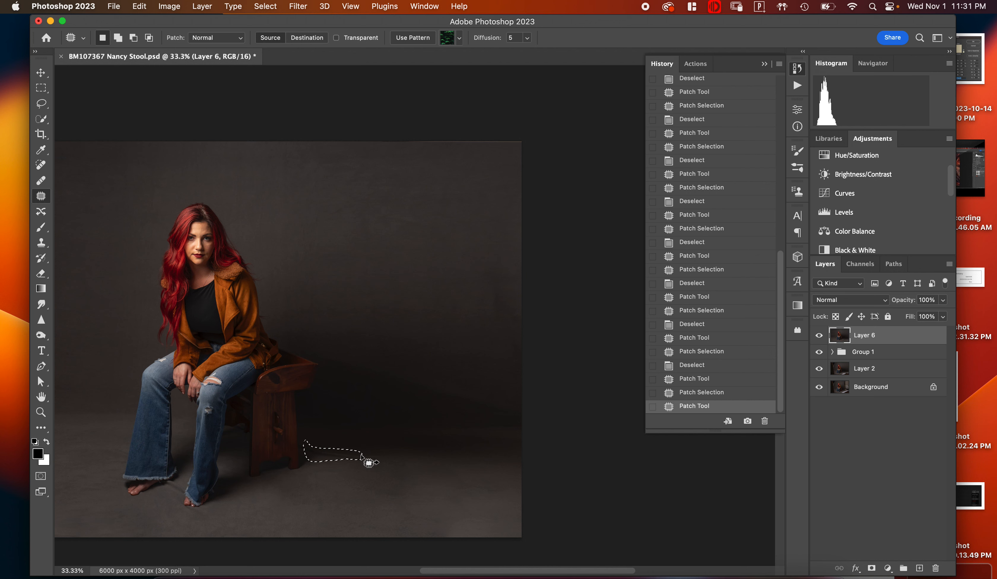
drag(360, 459, 399, 455)
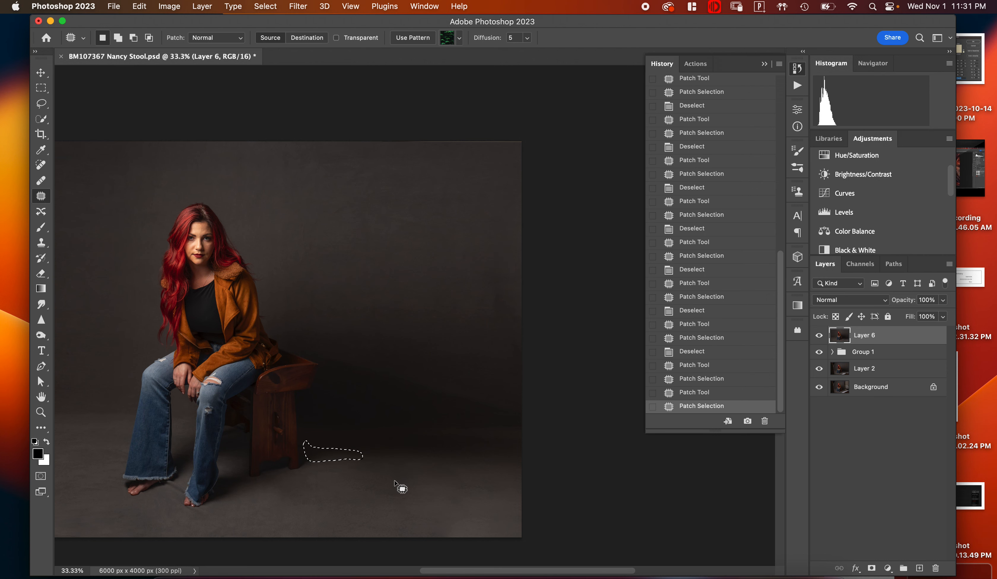
key(super+d)
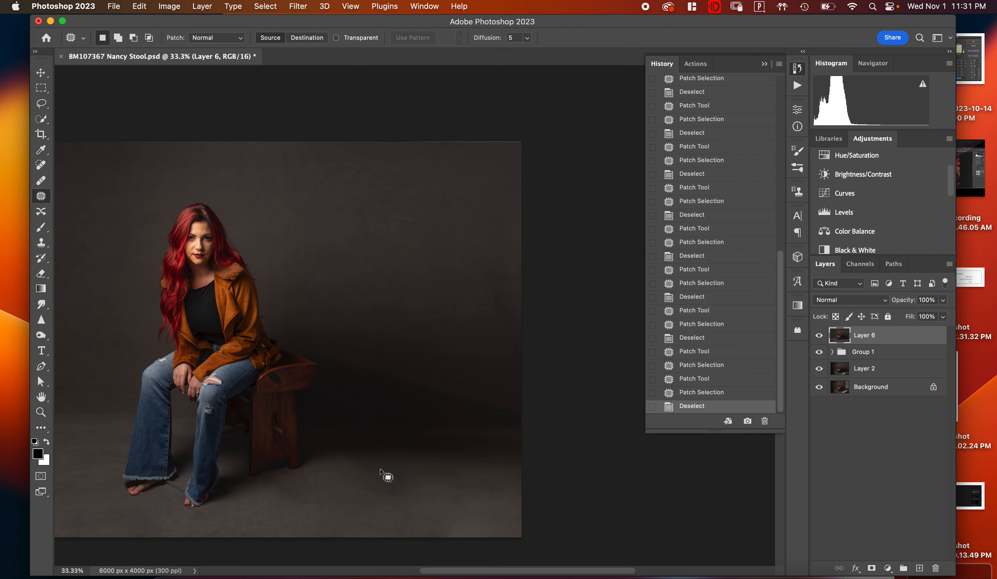
- Patch the backdrop strip along the image's right edge with smoother backdrop farther inward, and deselect
scroll(380, 471, left, 3)
scroll(380, 471, down, 1)
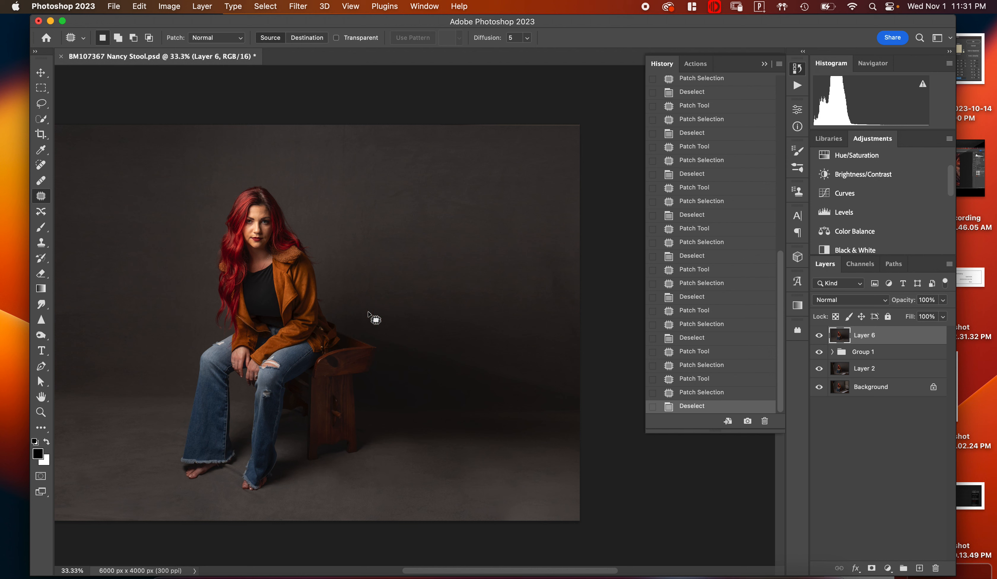
mouse_move(569, 251)
mouse_down()
mouse_move(535, 281)
mouse_move(545, 318)
mouse_move(561, 324)
mouse_move(578, 311)
mouse_move(584, 278)
mouse_move(554, 235)
mouse_move(564, 258)
mouse_up()
drag(558, 306, 507, 310)
key(super+d)
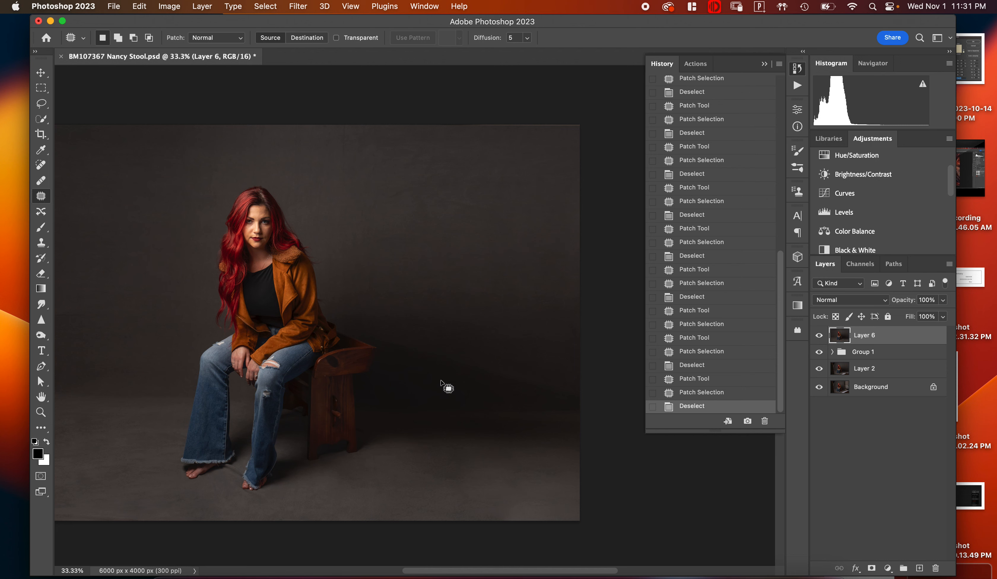
- Patch the mottled backdrop area just beside the woman's red hair with smoother backdrop lower down, and deselect
key(super+equal)
key(super+equal)
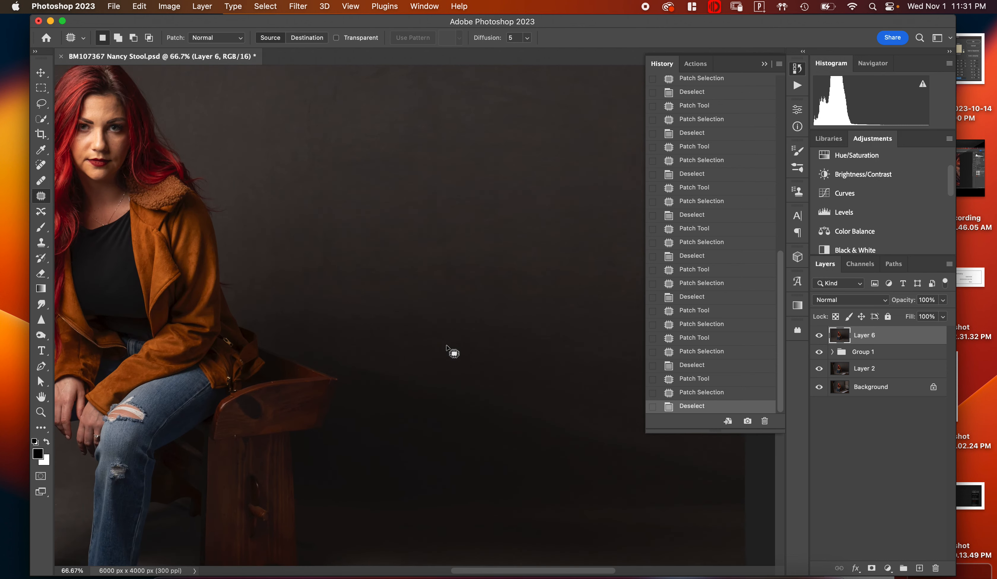
scroll(445, 347, down, 5)
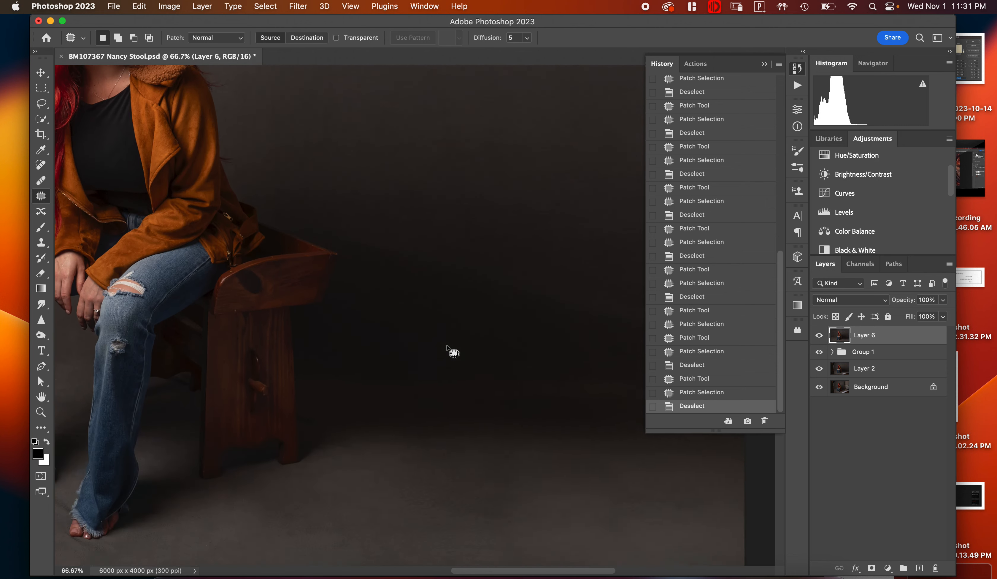
scroll(446, 347, up, 5)
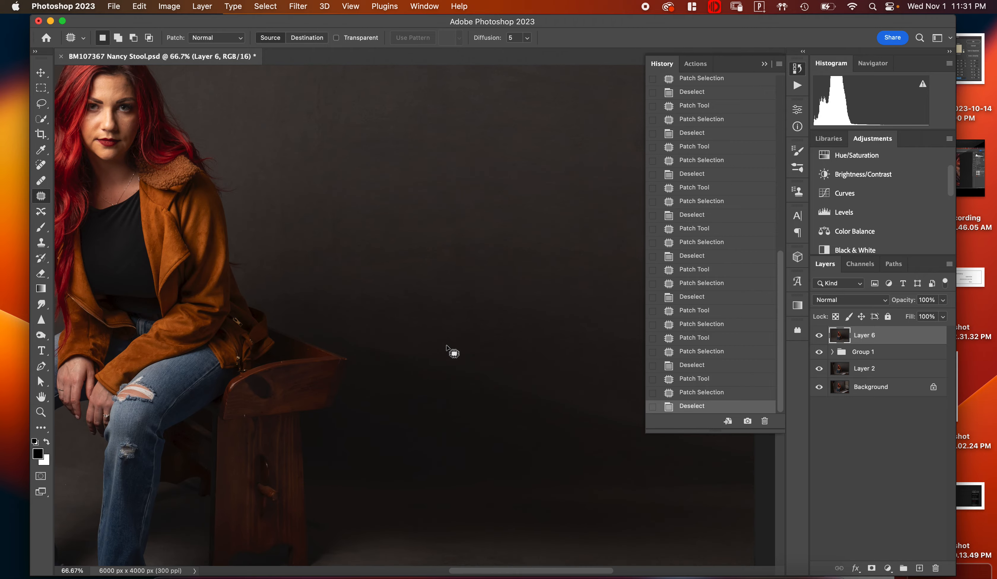
scroll(446, 347, up, 5)
scroll(446, 348, right, 3)
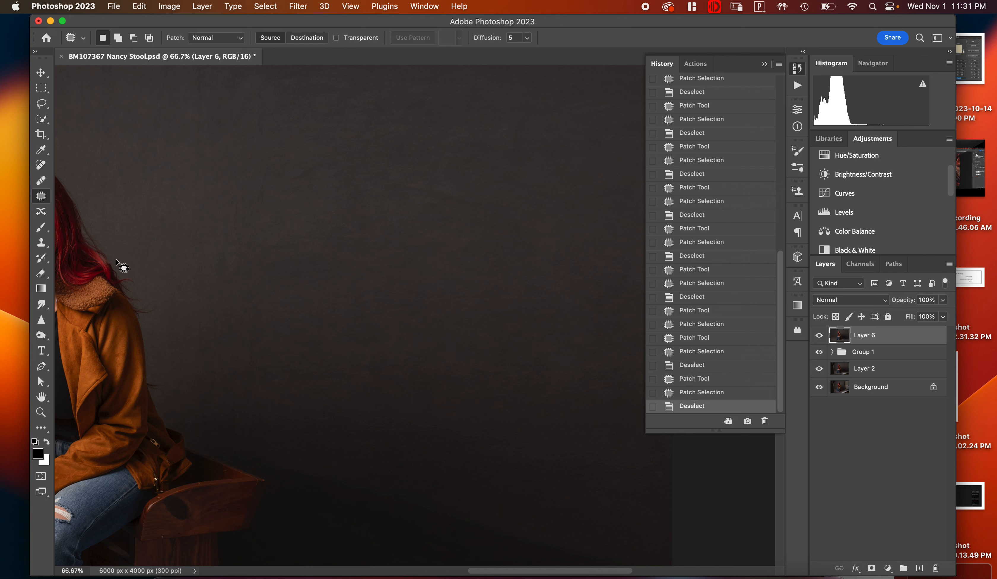
mouse_move(274, 168)
mouse_down()
mouse_move(199, 205)
mouse_move(200, 236)
mouse_move(230, 269)
mouse_move(272, 251)
mouse_move(269, 174)
mouse_up()
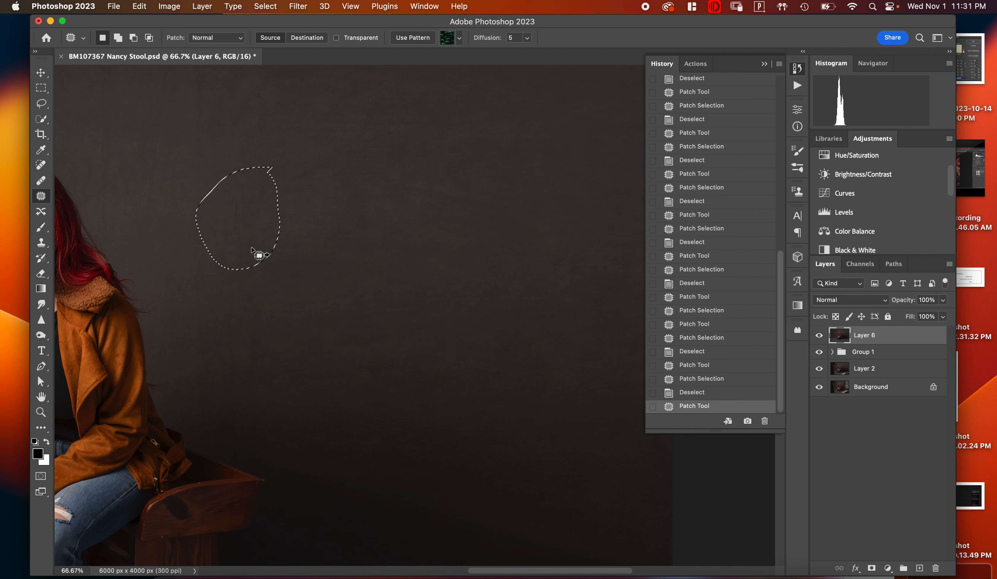
drag(252, 254, 352, 467)
key(super+d)
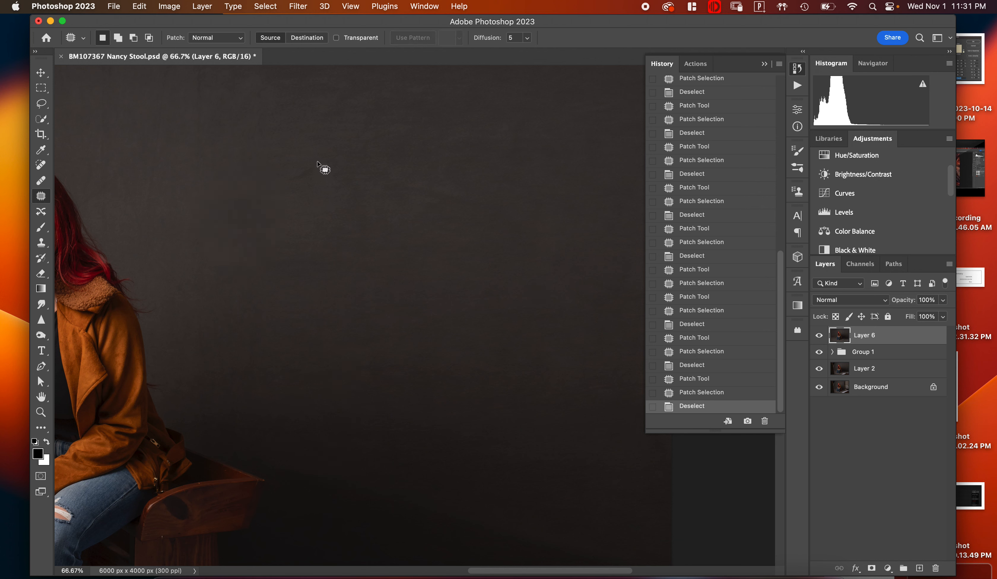
- Outline a large oval of backdrop to the right of the woman's head and patch it with backdrop up beside her hair
mouse_move(325, 148)
mouse_down()
mouse_move(299, 148)
mouse_move(275, 177)
mouse_move(275, 245)
mouse_move(321, 265)
mouse_move(366, 226)
mouse_move(360, 179)
mouse_move(333, 146)
mouse_move(310, 147)
mouse_up()
scroll(345, 235, left, 5)
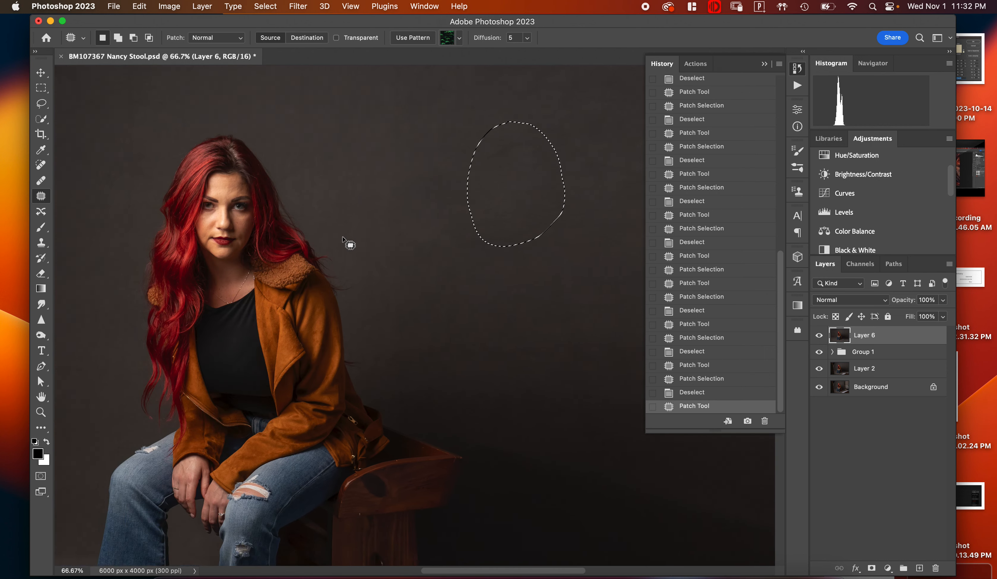
scroll(343, 238, up, 5)
scroll(343, 238, left, 3)
key(super+minus)
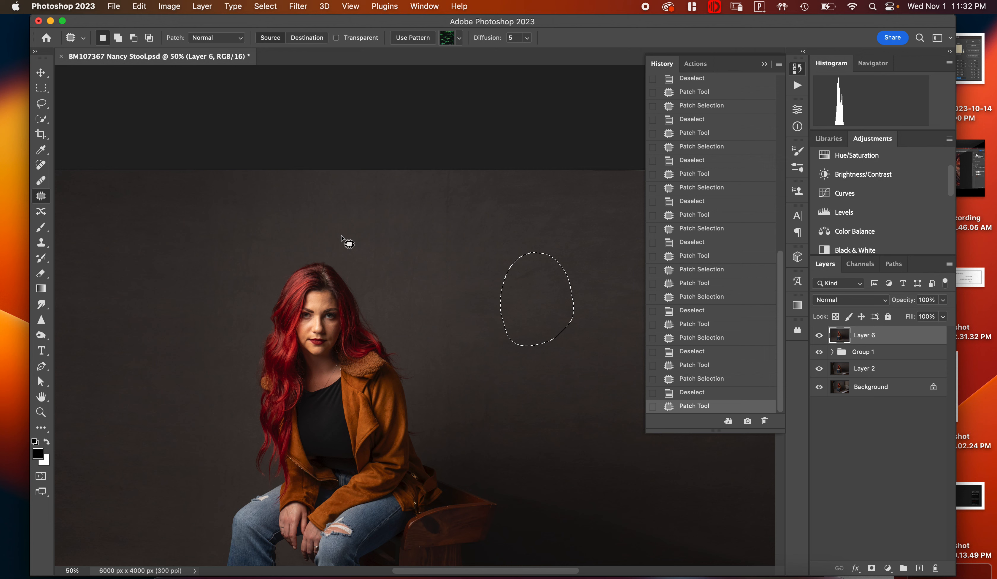
drag(532, 322, 429, 247)
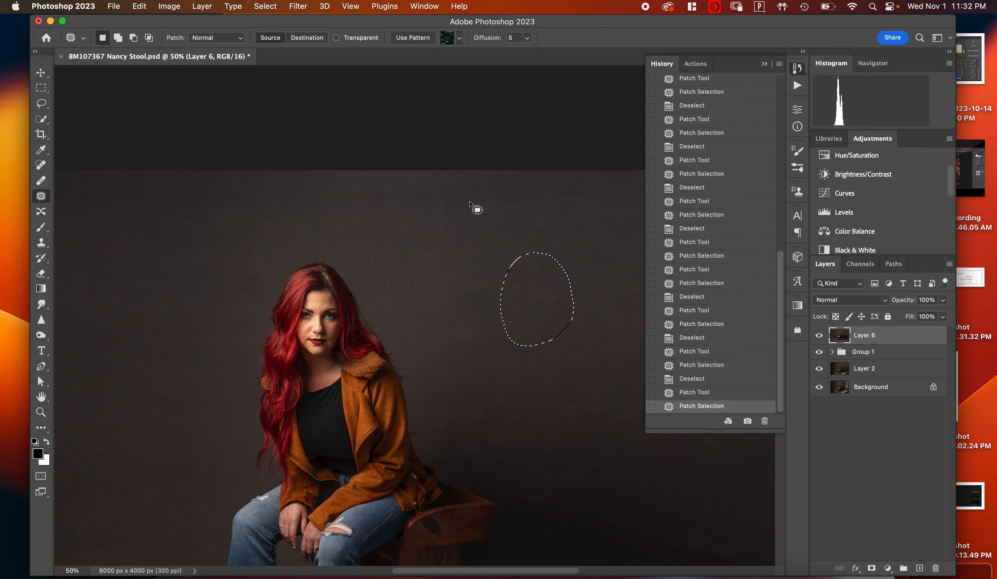
- Patch the vertical streak in the upper backdrop beside the woman's head with backdrop below it, and deselect
mouse_move(462, 182)
mouse_down()
mouse_move(442, 173)
mouse_move(424, 194)
mouse_move(426, 243)
mouse_move(442, 267)
mouse_move(475, 255)
mouse_move(461, 177)
mouse_up()
mouse_move(472, 249)
mouse_down()
mouse_move(455, 249)
mouse_move(472, 318)
mouse_move(467, 353)
mouse_up()
click(519, 420)
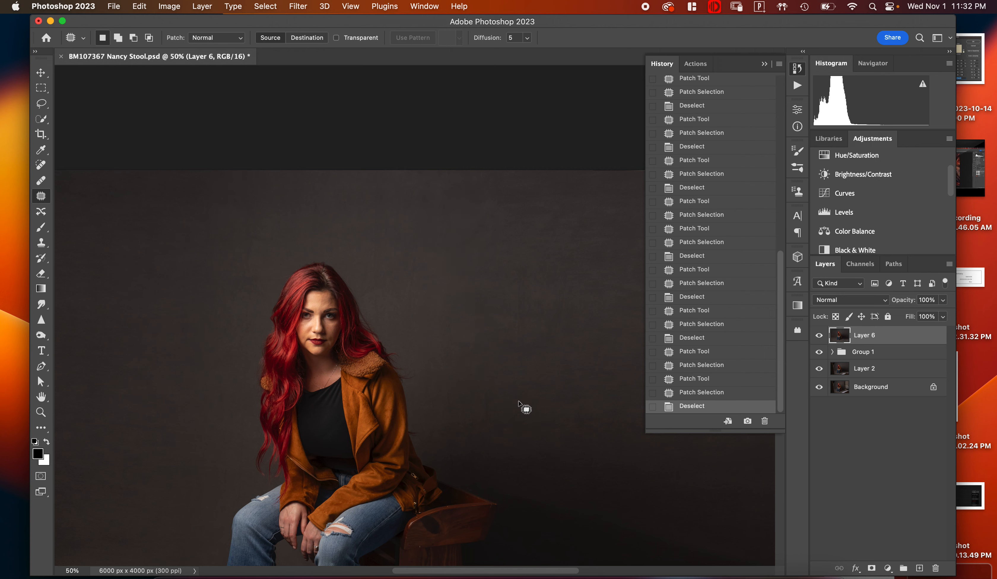
- Patch two uneven areas in the middle of the right-hand backdrop with smoother backdrop closer to the woman
scroll(522, 406, right, 3)
scroll(519, 402, right, 2)
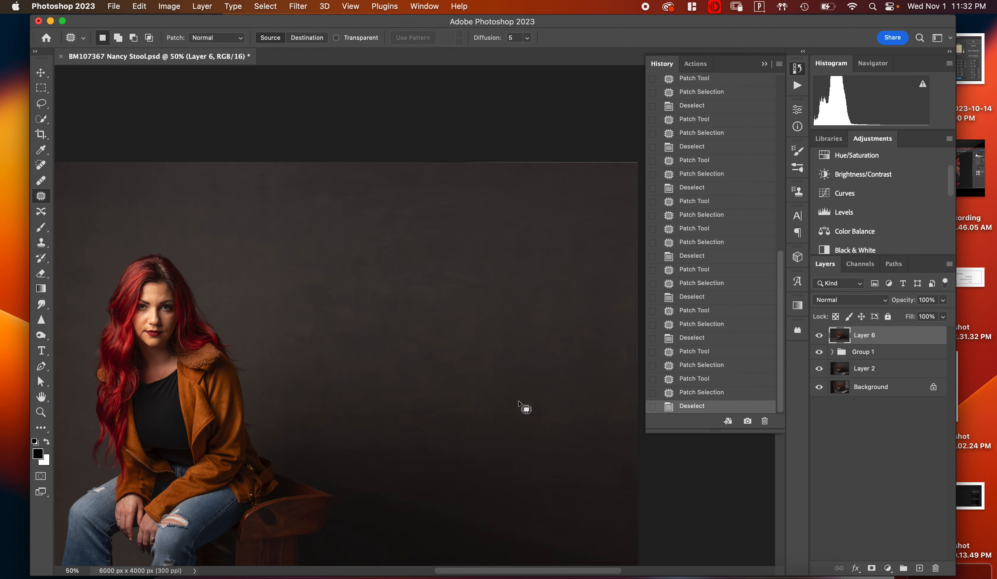
mouse_move(422, 274)
mouse_down()
mouse_move(512, 292)
mouse_move(453, 251)
mouse_up()
mouse_move(461, 296)
mouse_down()
mouse_move(311, 279)
mouse_move(322, 324)
mouse_up()
click(452, 392)
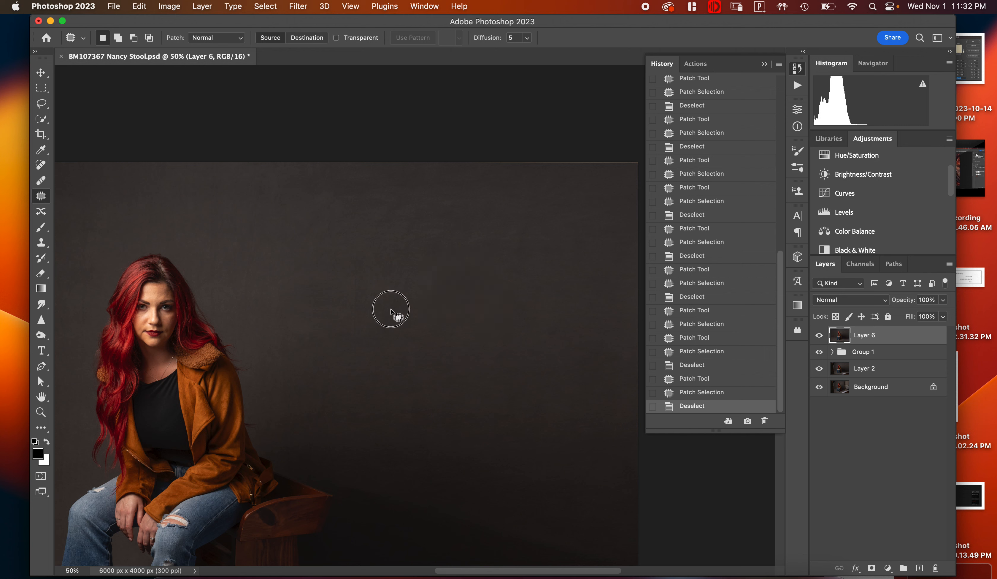
mouse_move(392, 310)
mouse_down()
mouse_move(324, 322)
mouse_move(317, 338)
mouse_move(410, 363)
mouse_move(432, 344)
mouse_move(400, 310)
mouse_move(360, 343)
mouse_move(324, 290)
mouse_up()
click(461, 378)
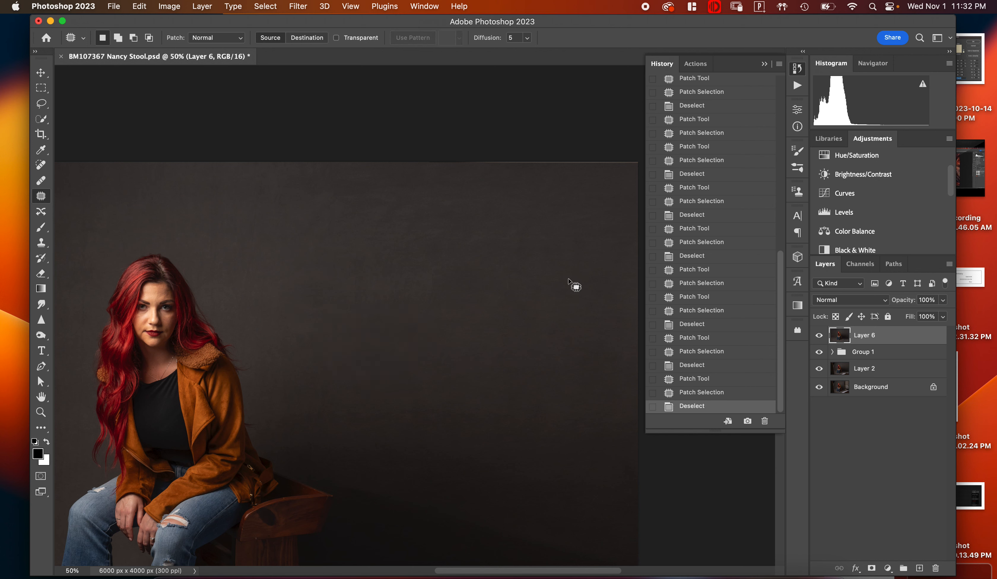
- Patch the backdrop area near the right edge and the one just under the top edge with smoother backdrop below
mouse_move(545, 242)
mouse_down()
mouse_move(494, 290)
mouse_move(545, 229)
mouse_move(527, 275)
mouse_move(437, 294)
mouse_move(405, 341)
mouse_move(423, 358)
mouse_up()
click(503, 468)
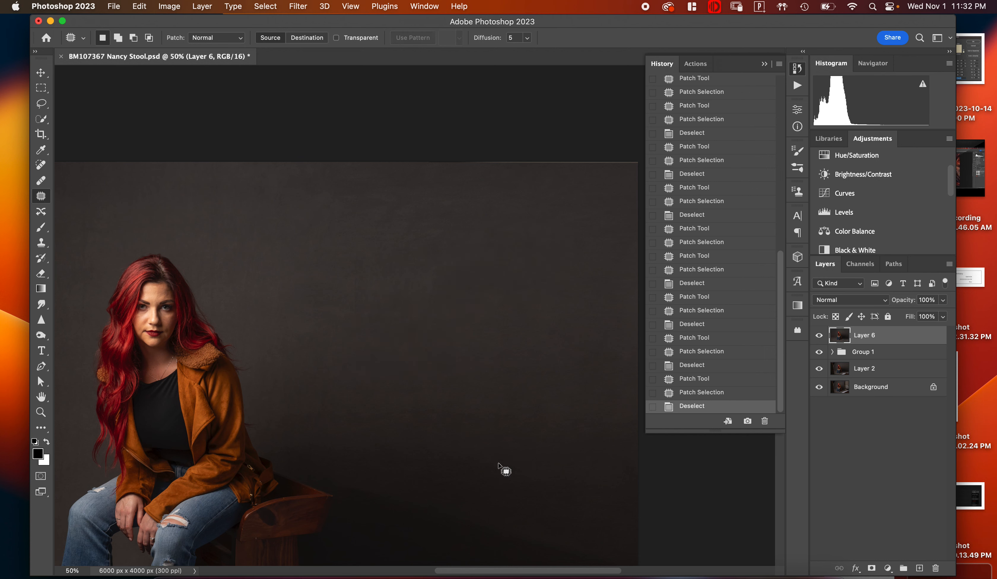
scroll(489, 469, down, 1)
scroll(489, 468, down, 4)
scroll(504, 375, up, 5)
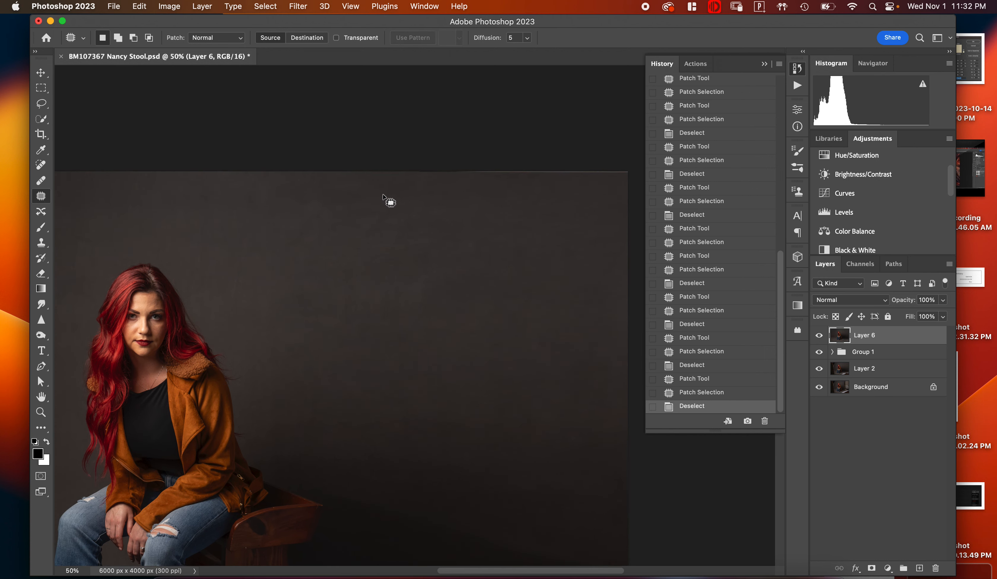
mouse_move(329, 193)
mouse_down()
mouse_move(281, 200)
mouse_move(342, 243)
mouse_move(364, 193)
mouse_move(322, 184)
mouse_up()
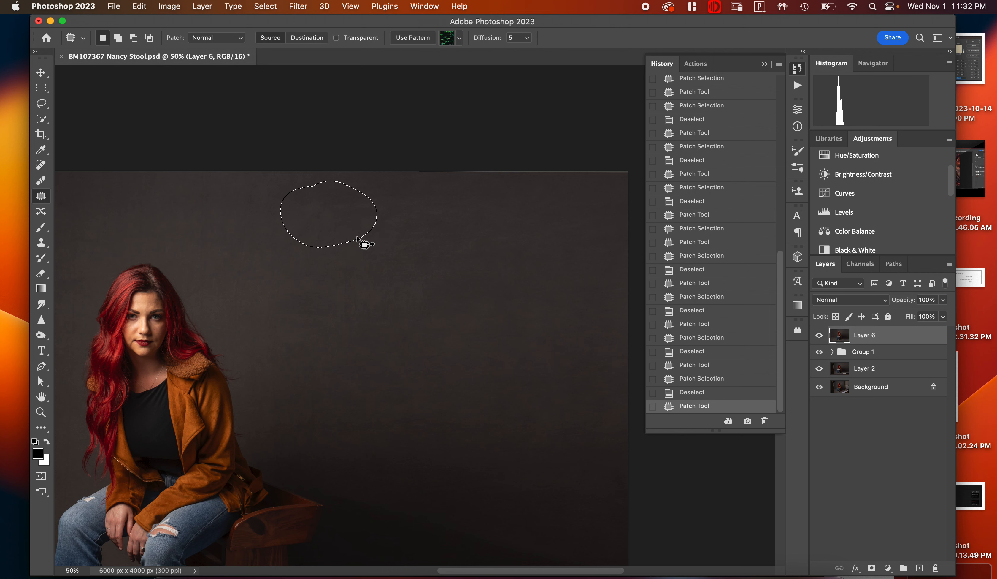
drag(350, 246, 319, 324)
click(504, 348)
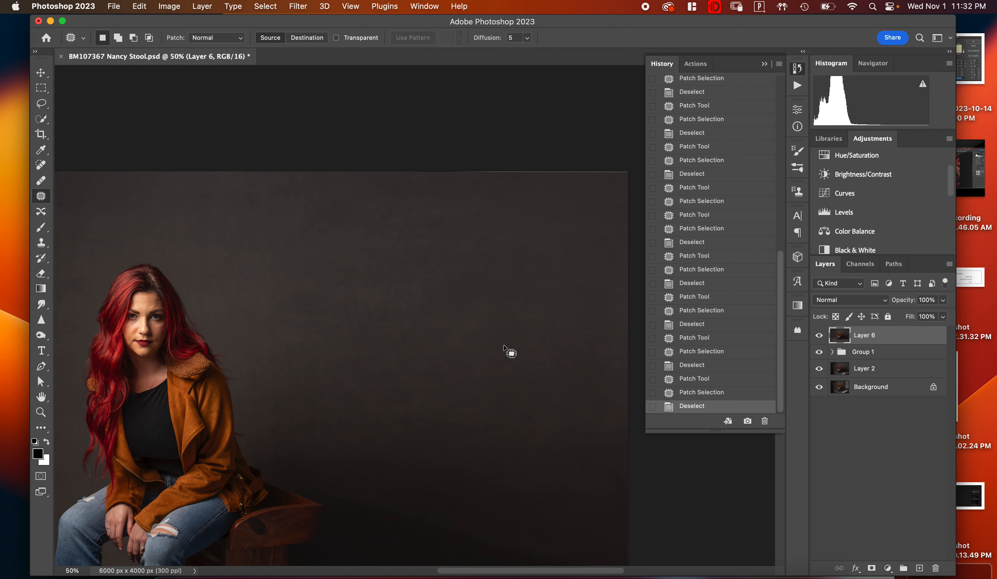
- Patch the remaining blotches in the mid-height backdrop beside the jacket with backdrop nearer the woman, and deselect
mouse_move(405, 292)
mouse_down()
mouse_move(394, 345)
mouse_move(402, 305)
mouse_up()
mouse_move(406, 341)
mouse_down()
mouse_move(344, 318)
mouse_move(341, 305)
mouse_up()
click(472, 309)
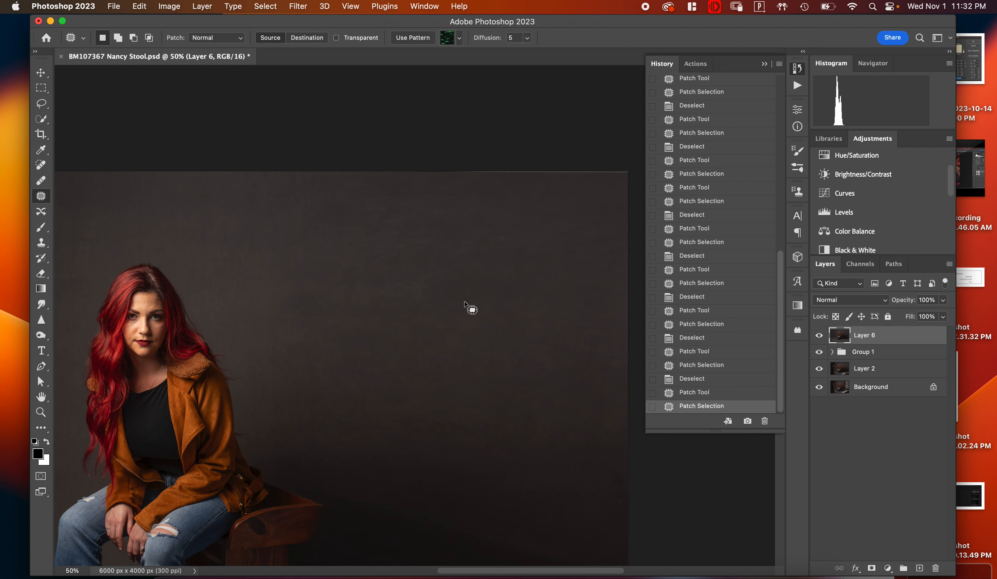
scroll(430, 452, down, 6)
scroll(429, 452, left, 3)
scroll(427, 433, right, 4)
scroll(427, 433, up, 1)
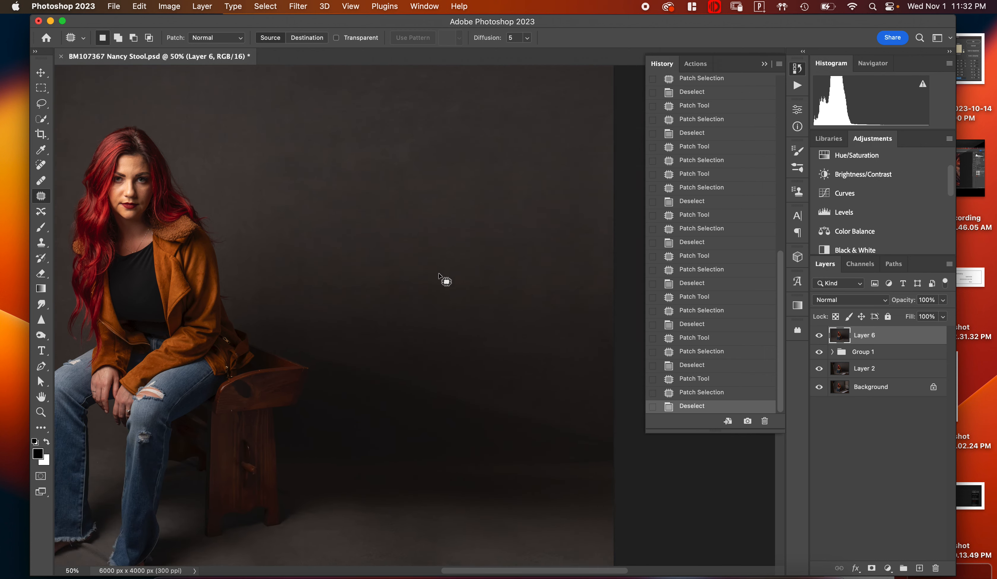
mouse_move(396, 268)
mouse_down()
mouse_move(438, 289)
mouse_move(299, 271)
mouse_move(284, 254)
mouse_move(291, 230)
mouse_up()
click(471, 271)
- Patch the thin light line along the image's top edge near the right corner with clean backdrop below, and deselect
scroll(532, 325, right, 4)
scroll(532, 326, up, 9)
scroll(532, 325, left, 3)
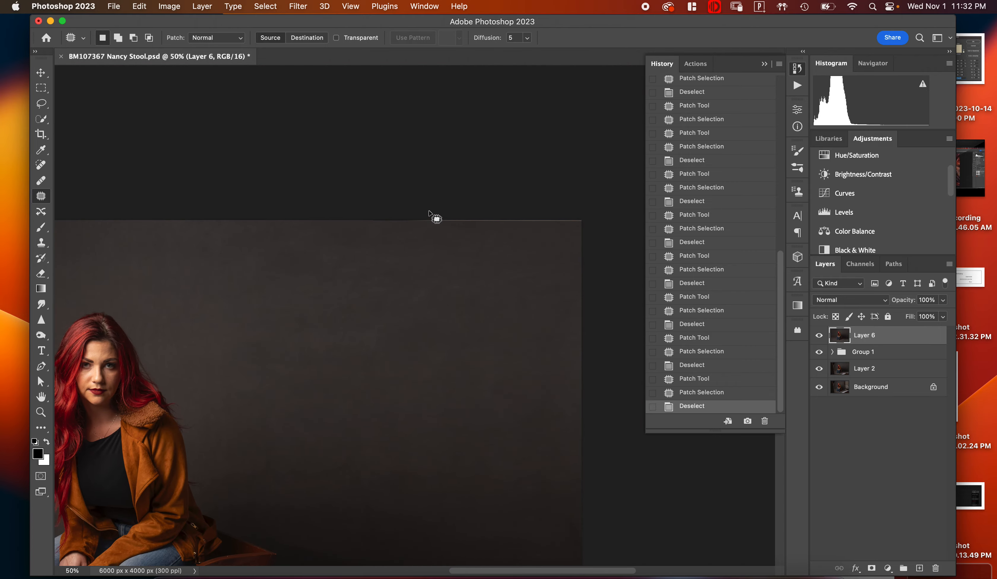
mouse_move(424, 219)
mouse_down()
mouse_move(453, 235)
mouse_move(550, 238)
mouse_move(587, 225)
mouse_move(557, 212)
mouse_move(409, 225)
mouse_move(438, 267)
mouse_move(451, 313)
mouse_up()
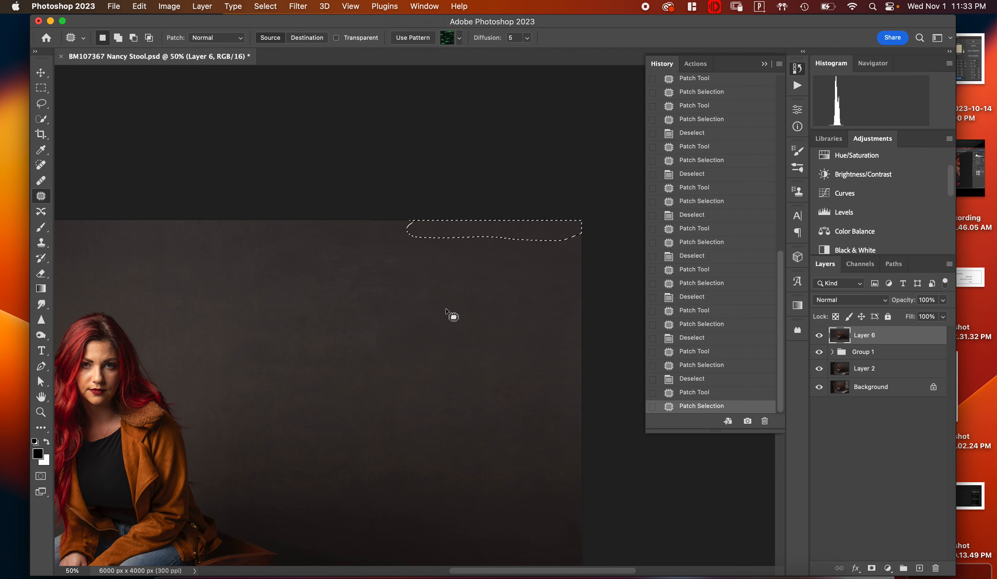
key(super+d)
scroll(466, 363, down, 10)
scroll(465, 364, left, 4)
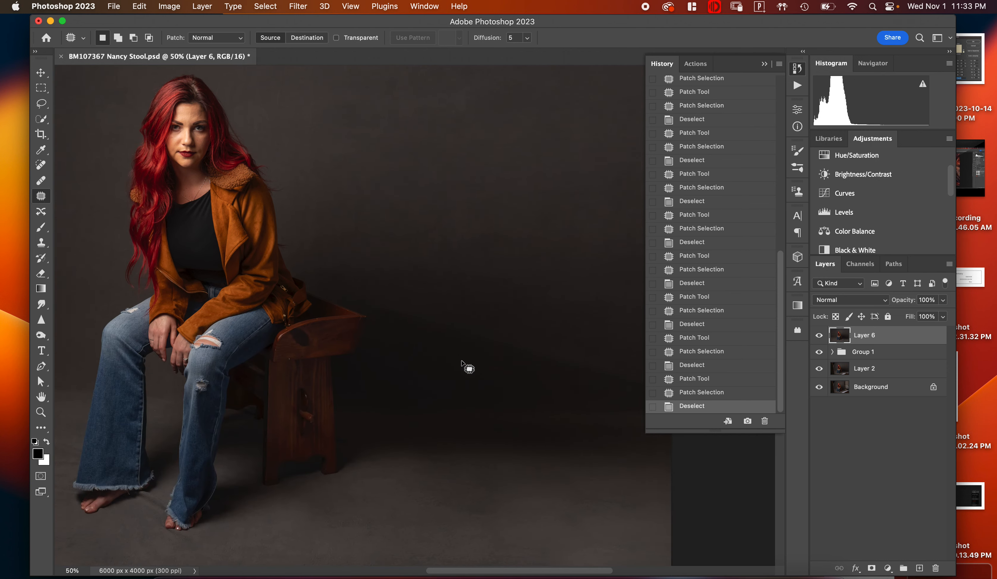
- Patch the uneven area at the backdrop's left edge with smoother backdrop nearer the woman, and deselect
scroll(463, 363, left, 10)
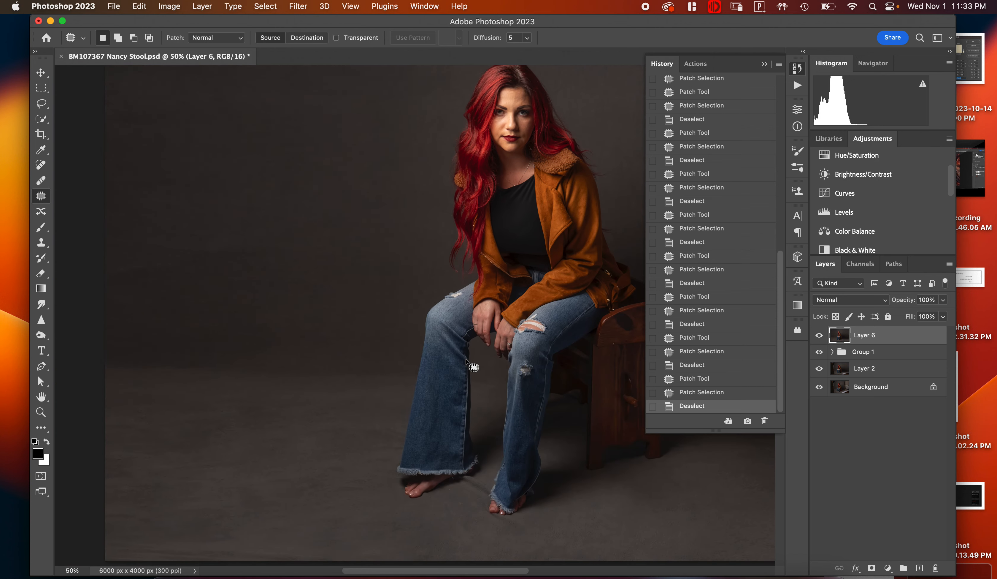
scroll(467, 360, down, 2)
scroll(467, 361, left, 3)
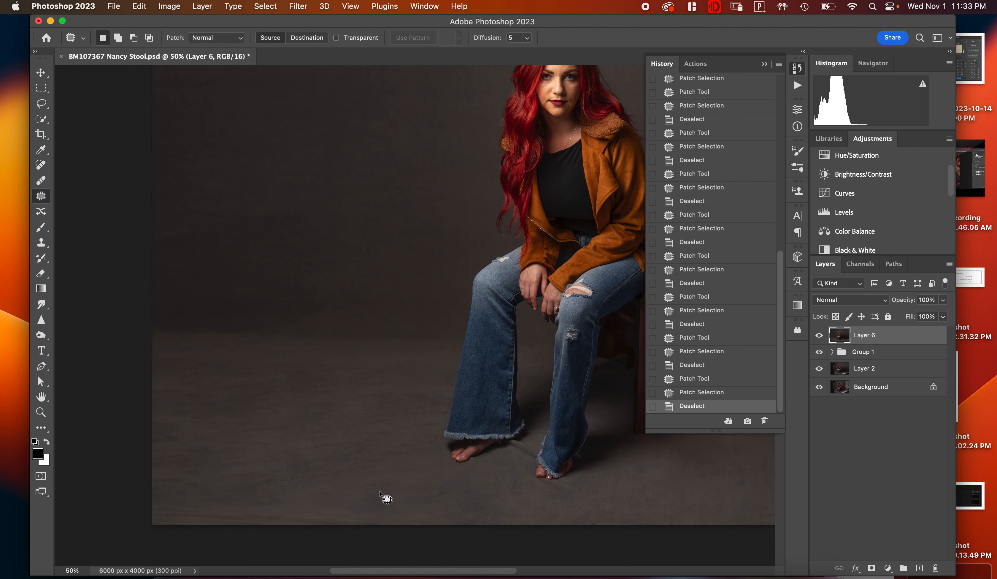
scroll(385, 498, left, 1)
scroll(385, 498, up, 1)
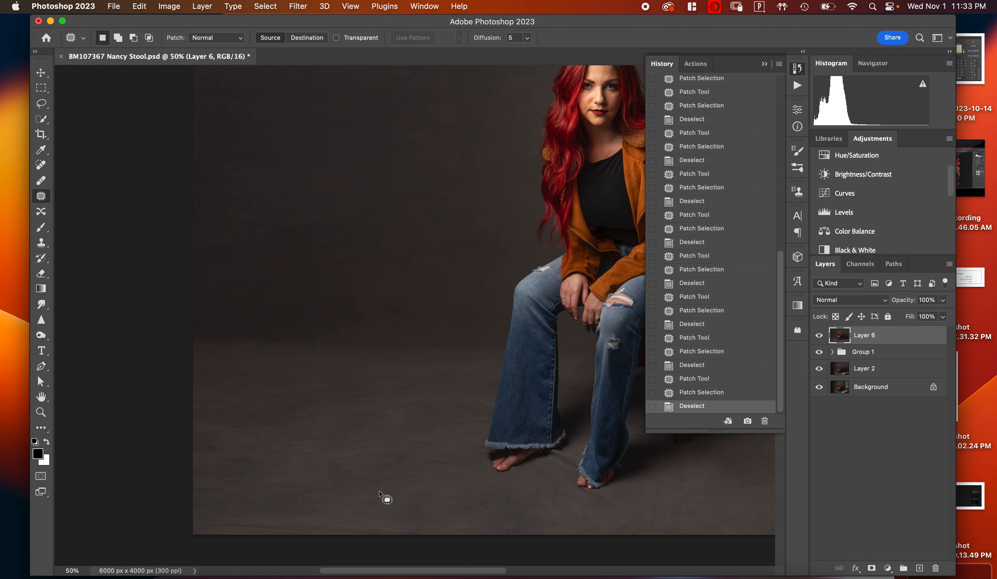
scroll(291, 255, up, 4)
scroll(291, 256, right, 1)
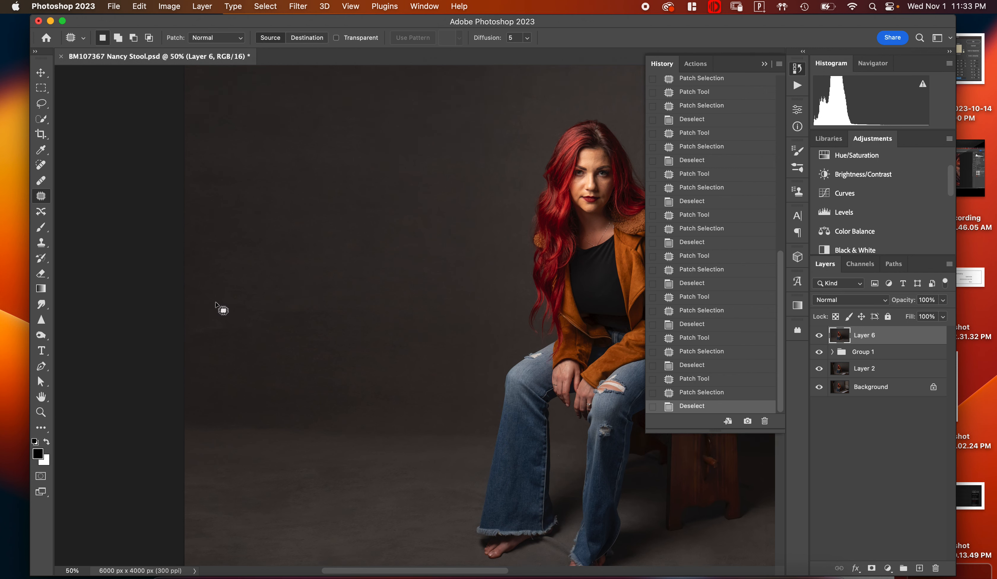
mouse_move(186, 298)
mouse_down()
mouse_move(220, 280)
mouse_move(266, 325)
mouse_move(242, 357)
mouse_move(191, 349)
mouse_move(174, 332)
mouse_move(178, 288)
mouse_move(224, 320)
mouse_move(299, 256)
mouse_move(432, 206)
mouse_up()
key(cmd+d)
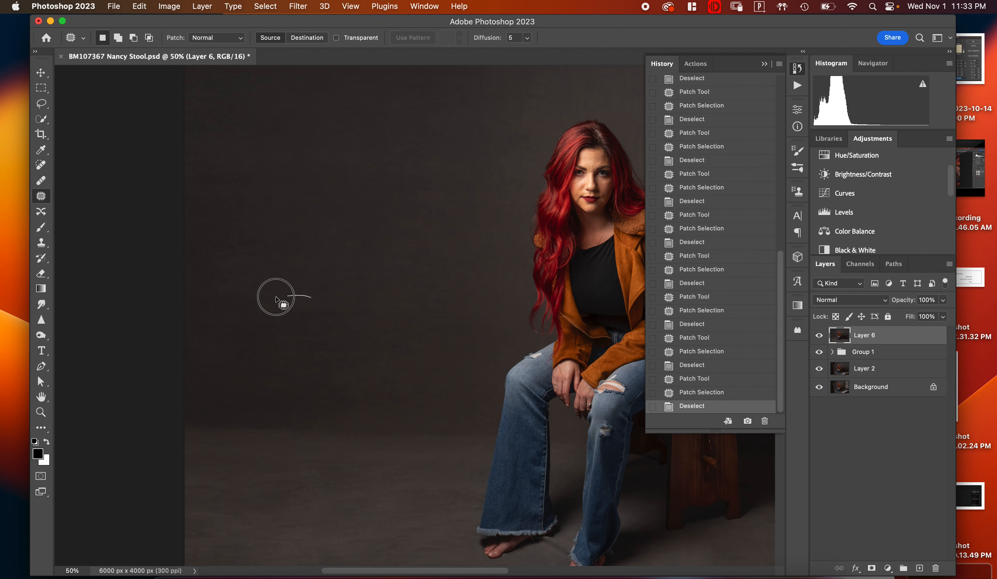
- Patch two blotches in the mid-height backdrop left of the woman with smoother backdrop nearby, deselecting after each
mouse_move(276, 299)
mouse_down()
mouse_move(345, 327)
mouse_move(296, 287)
mouse_move(278, 298)
mouse_move(364, 261)
mouse_move(403, 336)
mouse_up()
key(super+d)
mouse_move(378, 288)
mouse_down()
mouse_move(408, 329)
mouse_move(397, 287)
mouse_move(345, 250)
mouse_move(349, 228)
mouse_up()
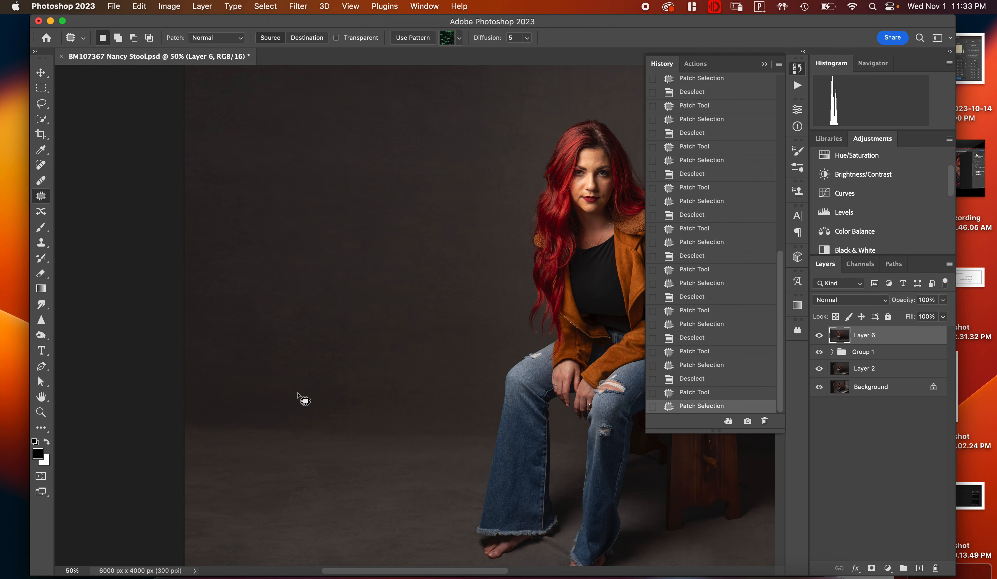
key(super+d)
- Patch the uneven floor near the left edge and the floor area left of the jeans, and deselect
mouse_move(182, 482)
mouse_down()
mouse_move(267, 481)
mouse_move(191, 478)
mouse_move(242, 359)
mouse_move(249, 284)
mouse_up()
click(317, 490)
mouse_move(374, 462)
mouse_down()
mouse_move(346, 455)
mouse_move(279, 487)
mouse_move(355, 484)
mouse_move(363, 456)
mouse_up()
drag(325, 488, 329, 357)
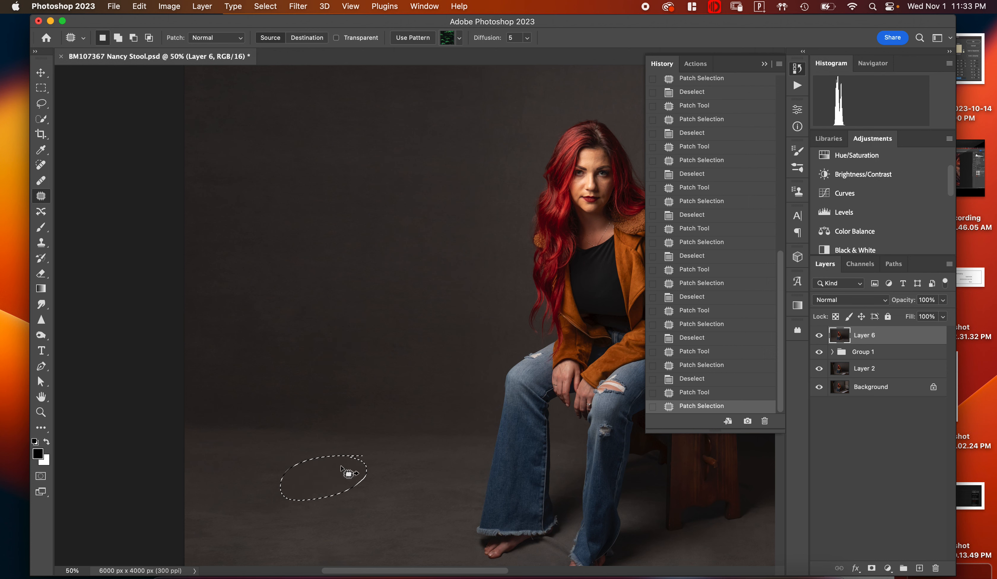
click(334, 534)
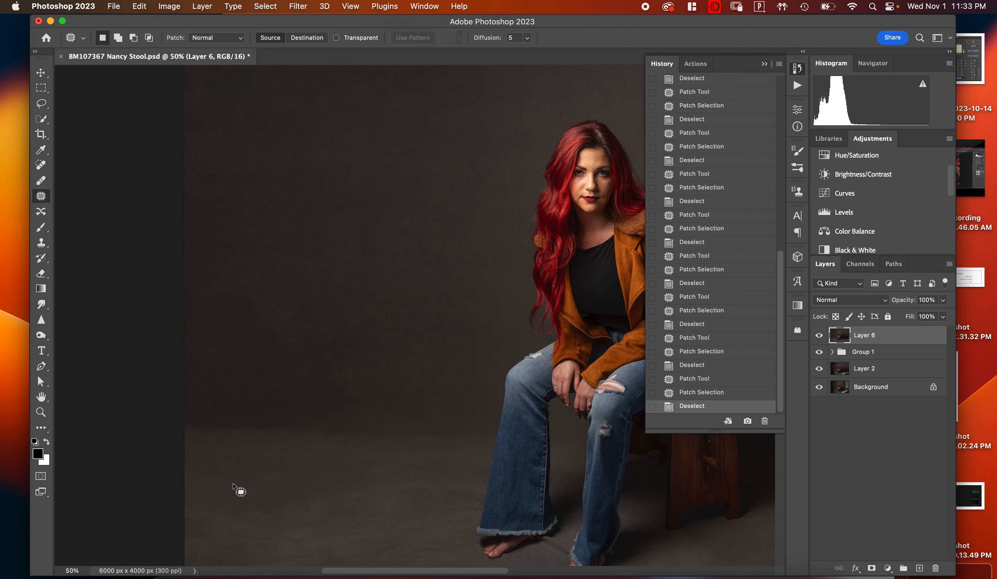
- Patch the rounded floor area against the image's left edge with smoother floor to its right, and deselect
scroll(234, 484, down, 5)
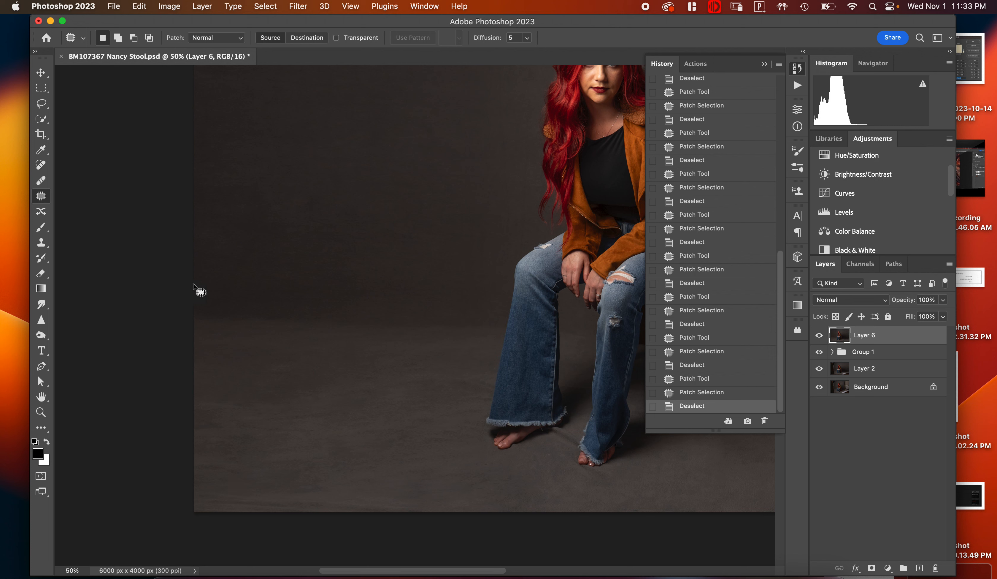
mouse_move(198, 400)
mouse_down()
mouse_move(244, 382)
mouse_move(263, 417)
mouse_move(240, 445)
mouse_move(185, 442)
mouse_move(177, 431)
mouse_move(194, 400)
mouse_up()
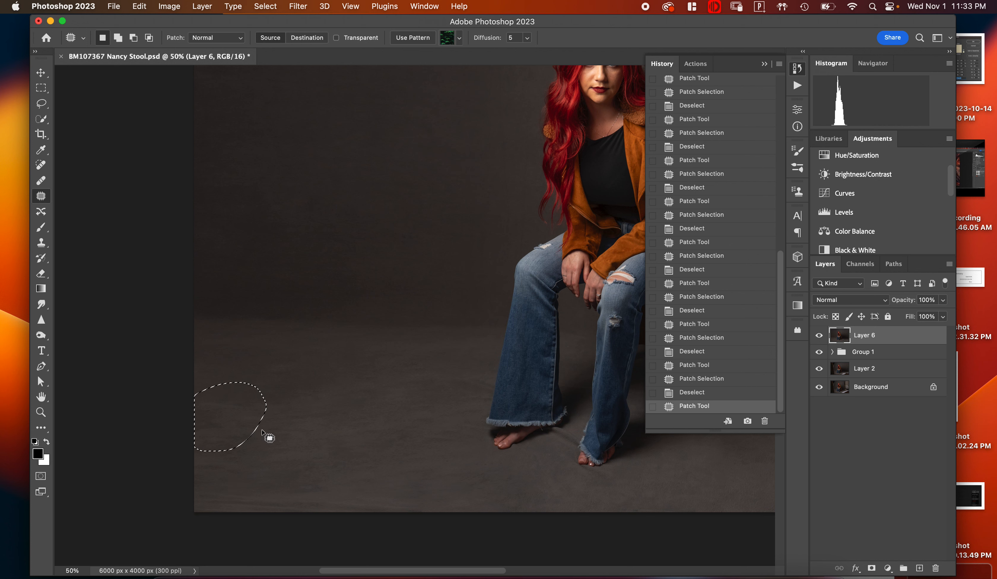
drag(263, 430, 326, 451)
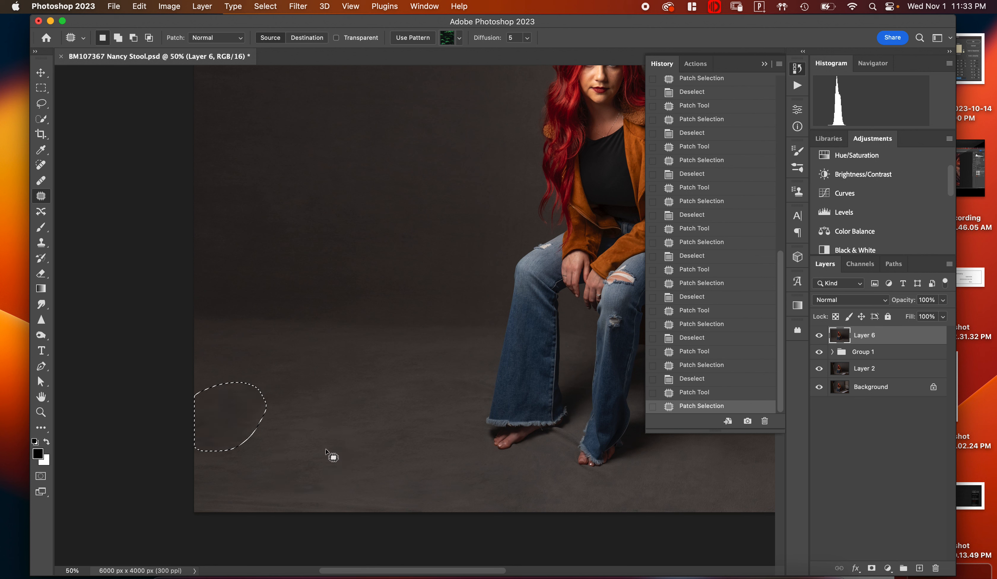
click(302, 397)
- Patch one area near the line where floor meets backdrop and another lower on the left-hand floor, and deselect
mouse_move(297, 334)
mouse_down()
mouse_move(249, 378)
mouse_move(342, 349)
mouse_move(283, 337)
mouse_up()
drag(318, 377, 357, 444)
mouse_move(300, 411)
mouse_down()
mouse_move(334, 462)
mouse_move(289, 418)
mouse_move(298, 412)
mouse_up()
mouse_move(296, 452)
mouse_down()
mouse_move(309, 277)
mouse_move(311, 307)
mouse_up()
key(super+d)
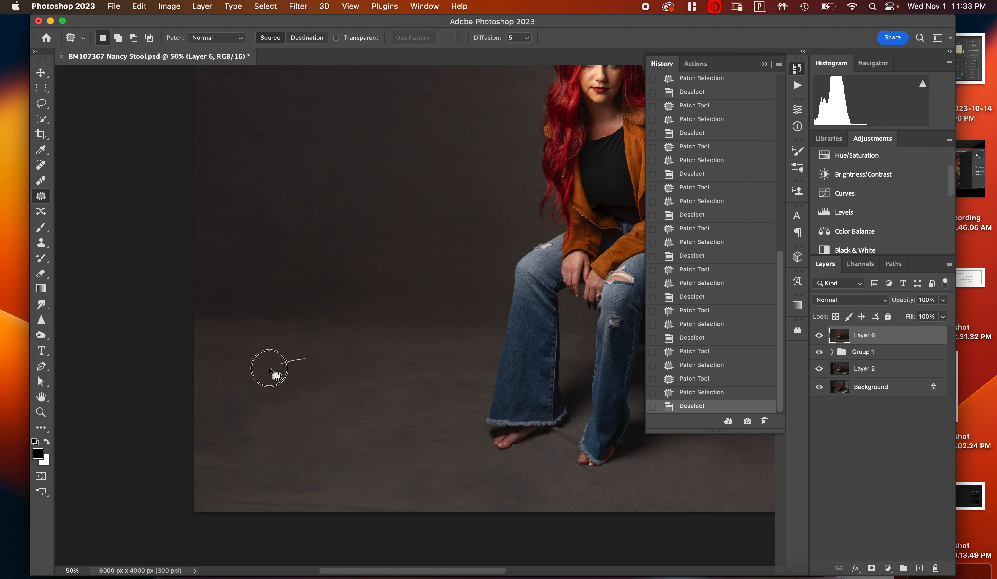
- Patch two uneven areas on the upper part of the left-hand floor with smoother texture nearby, deselecting after each
mouse_move(270, 371)
mouse_down()
mouse_move(338, 403)
mouse_move(304, 356)
mouse_move(290, 353)
mouse_move(392, 270)
mouse_move(425, 278)
mouse_up()
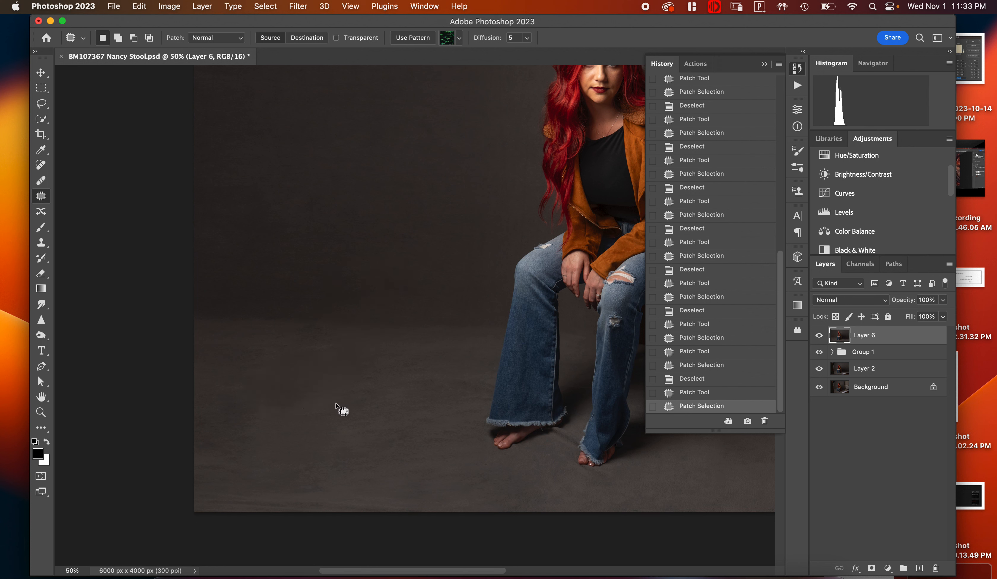
key(super+d)
mouse_move(261, 308)
mouse_down()
mouse_move(180, 380)
mouse_move(205, 398)
mouse_move(255, 378)
mouse_move(259, 346)
mouse_move(237, 321)
mouse_up()
drag(248, 359, 345, 368)
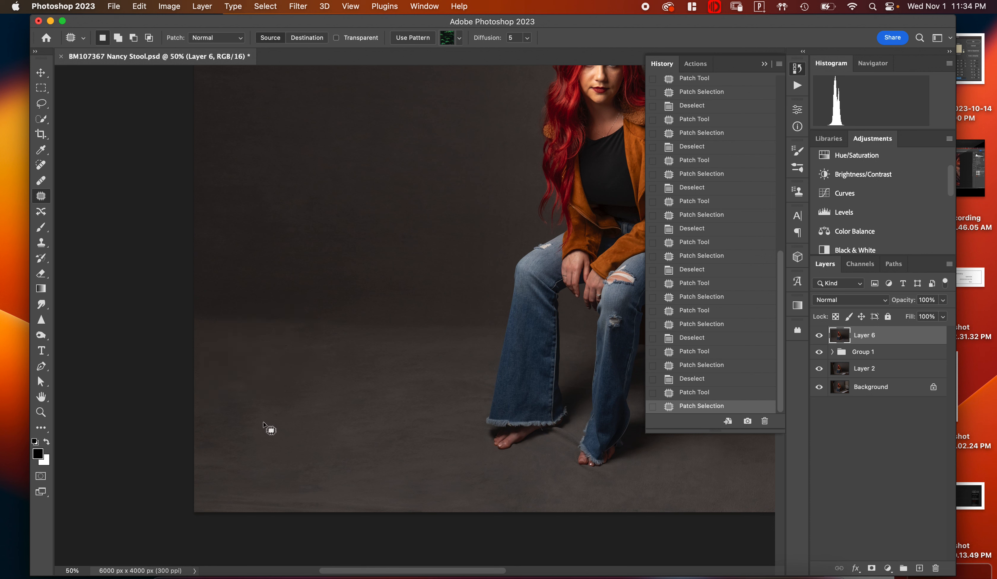
key(super+d)
- Patch the wide oval just below the floor line and the transition area above it, deselecting after each
mouse_move(295, 344)
mouse_down()
mouse_move(232, 351)
mouse_move(309, 366)
mouse_move(299, 341)
mouse_move(265, 341)
mouse_move(254, 287)
mouse_up()
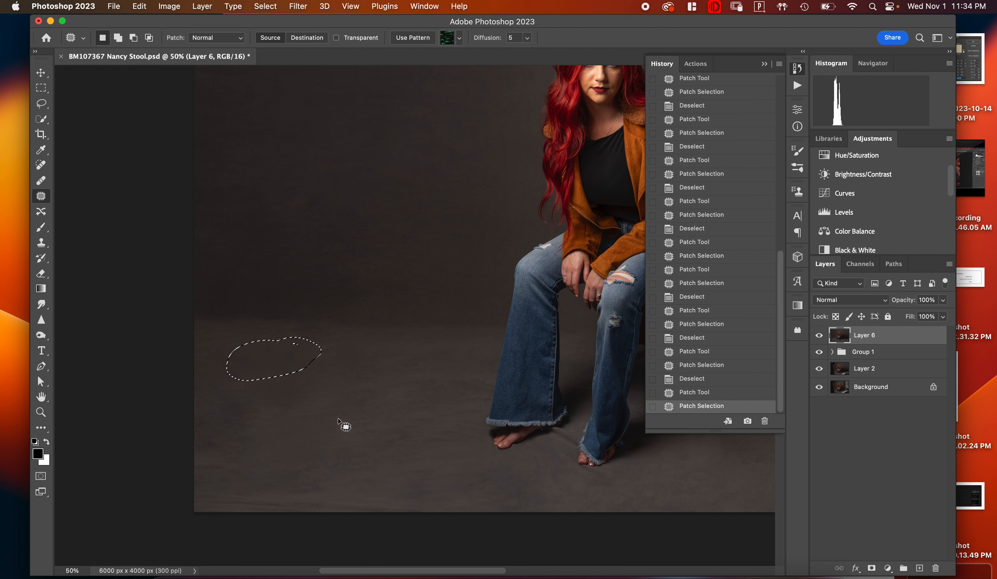
key(super+d)
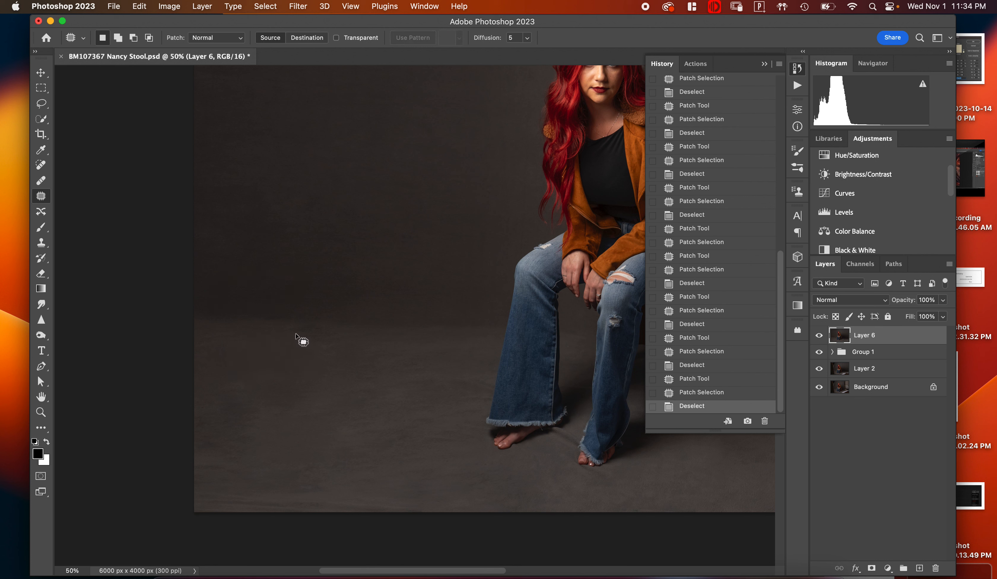
mouse_move(292, 325)
mouse_down()
mouse_move(293, 362)
mouse_move(334, 343)
mouse_move(329, 327)
mouse_move(284, 323)
mouse_move(296, 353)
mouse_move(290, 298)
mouse_move(315, 278)
mouse_up()
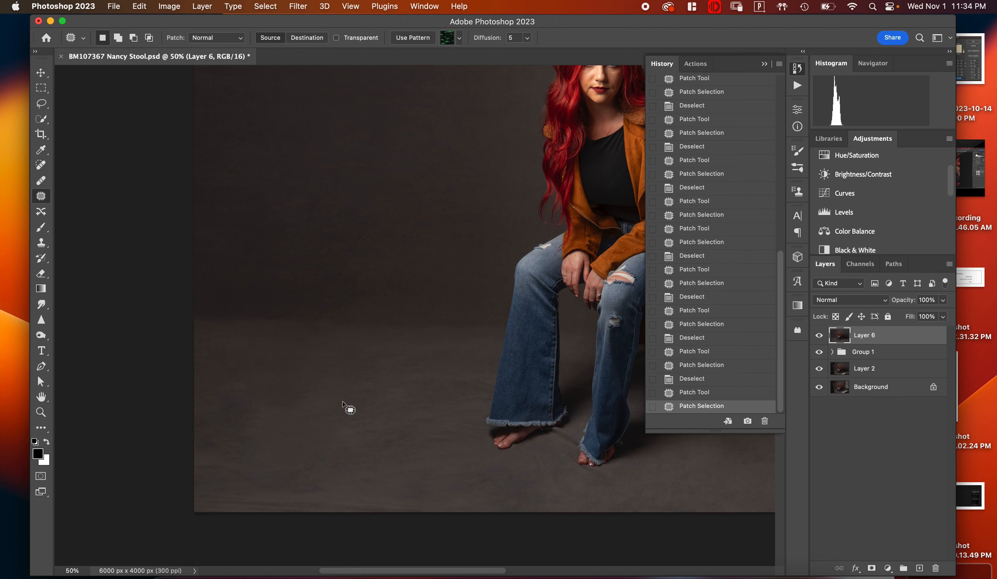
key(super+d)
- Outline the floor blemish along the left edge, patch it with cleaner floor to its right, and deselect
mouse_move(194, 378)
mouse_down()
mouse_move(229, 369)
mouse_move(251, 396)
mouse_move(232, 438)
mouse_move(197, 452)
mouse_move(178, 428)
mouse_move(194, 383)
mouse_up()
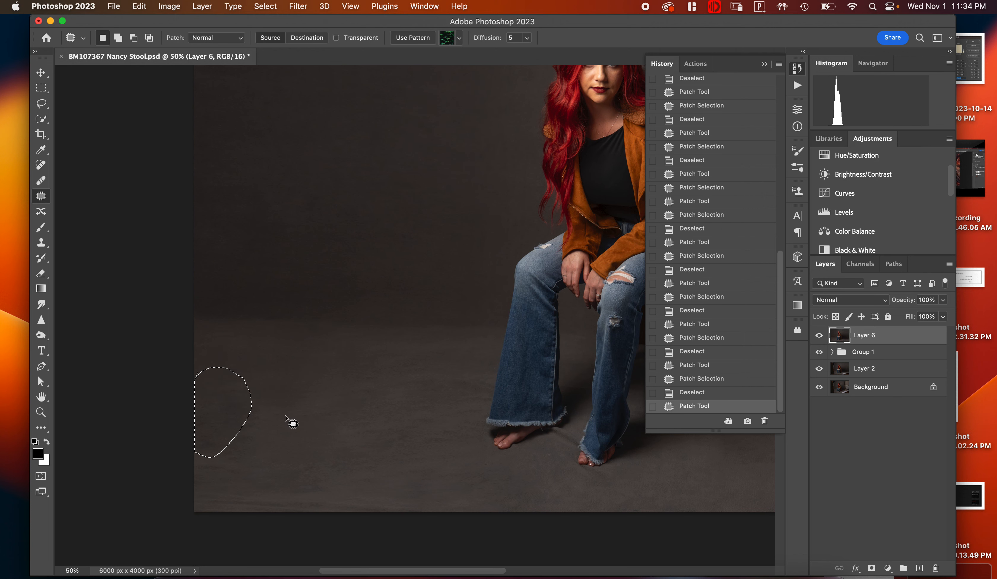
scroll(286, 416, right, 5)
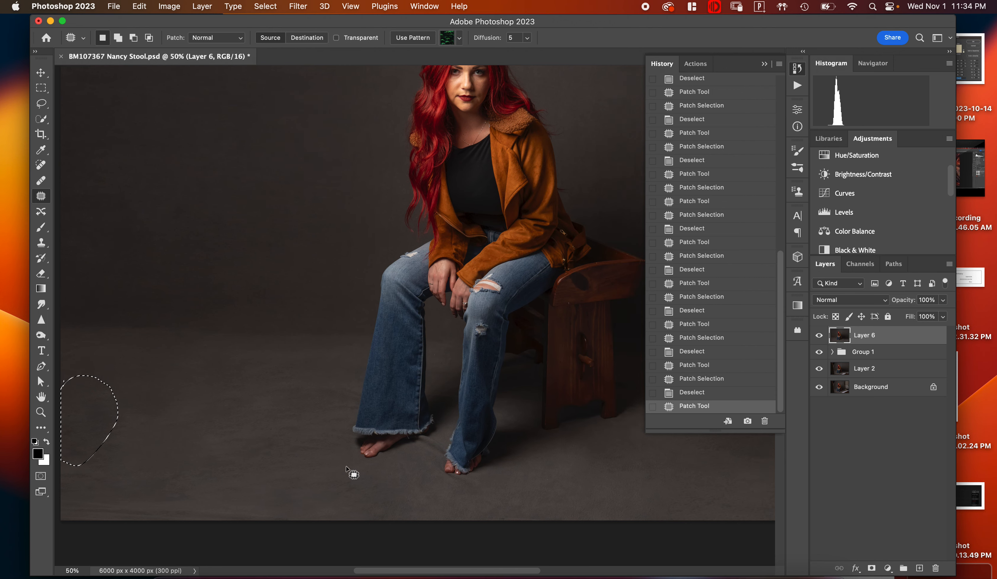
drag(86, 415, 556, 477)
drag(71, 444, 161, 443)
key(super+d)
- Patch the light smudge on the floor beside the left edge until it blends with the surrounding floor, and deselect
mouse_move(92, 406)
mouse_down()
mouse_move(71, 419)
mouse_move(65, 451)
mouse_move(111, 458)
mouse_move(136, 444)
mouse_move(141, 421)
mouse_move(124, 397)
mouse_move(65, 396)
mouse_up()
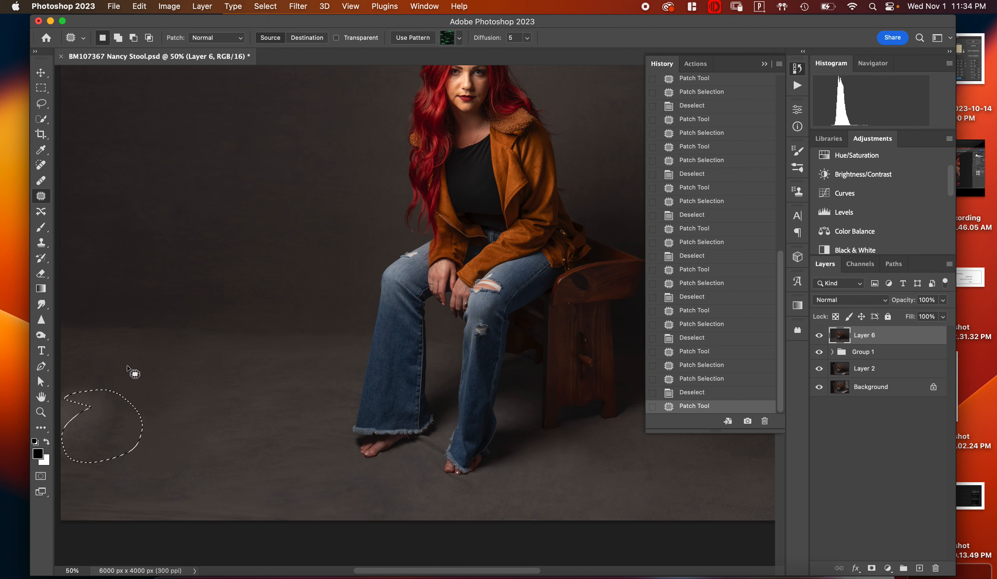
drag(111, 436, 159, 297)
key(super+d)
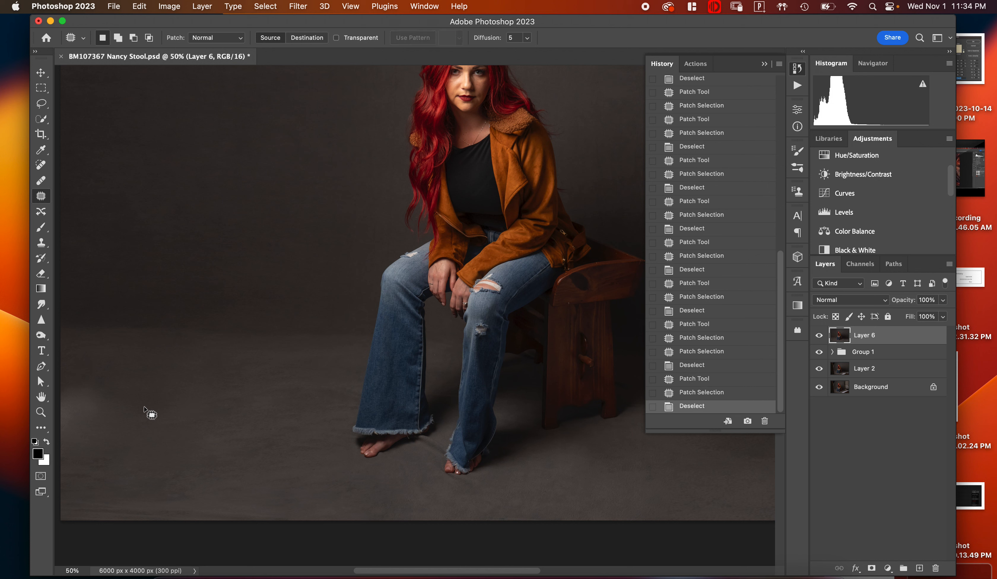
mouse_move(60, 355)
mouse_down()
mouse_move(117, 376)
mouse_move(103, 420)
mouse_move(59, 430)
mouse_up()
drag(55, 385, 59, 354)
mouse_move(102, 401)
mouse_down()
mouse_move(139, 388)
mouse_move(174, 398)
mouse_up()
key(super+d)
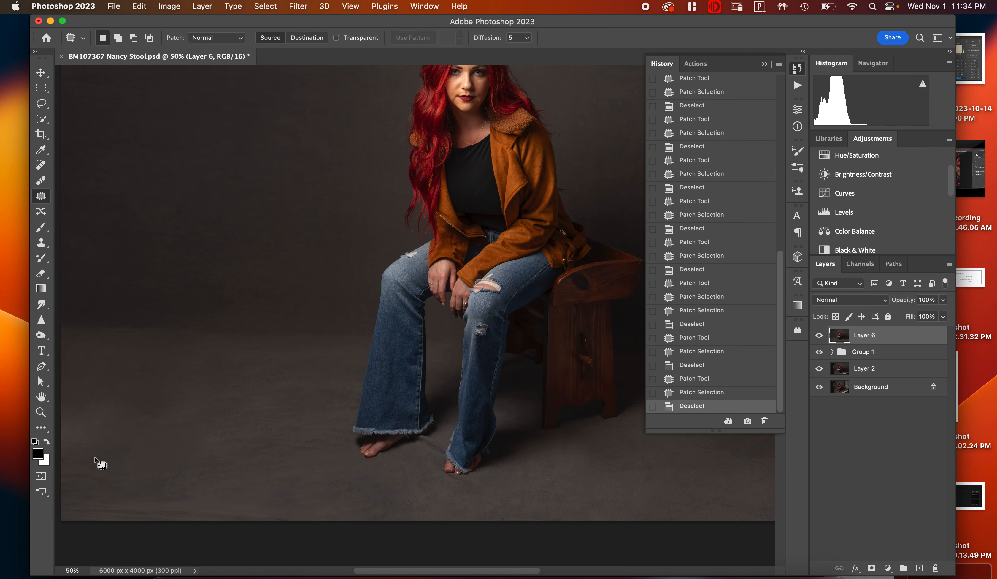
- Patch two floor areas in the image's bottom-left corner with smoother floor above them, deselecting after each
mouse_move(69, 451)
mouse_down()
mouse_move(122, 488)
mouse_move(106, 508)
mouse_move(68, 515)
mouse_move(45, 493)
mouse_move(67, 447)
mouse_up()
drag(90, 488, 106, 410)
key(super+d)
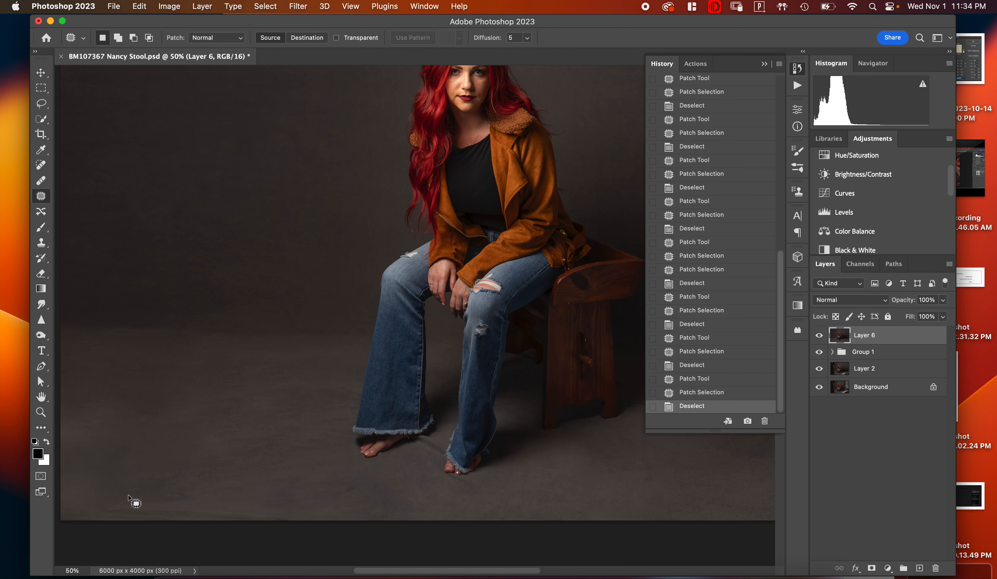
mouse_move(106, 494)
mouse_down()
mouse_move(126, 525)
mouse_move(232, 523)
mouse_move(231, 502)
mouse_move(204, 486)
mouse_move(131, 484)
mouse_move(152, 469)
mouse_move(139, 421)
mouse_up()
key(super+d)
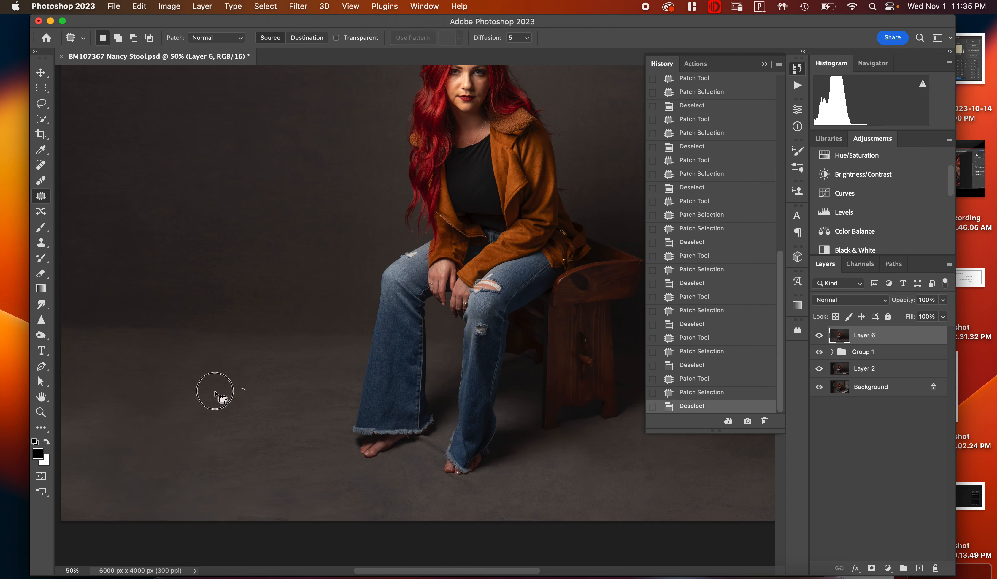
- Patch the uneven floor areas midway between the left edge and the jeans with adjacent floor, and deselect
mouse_move(214, 393)
mouse_down()
mouse_move(193, 454)
mouse_move(258, 444)
mouse_move(243, 387)
mouse_up()
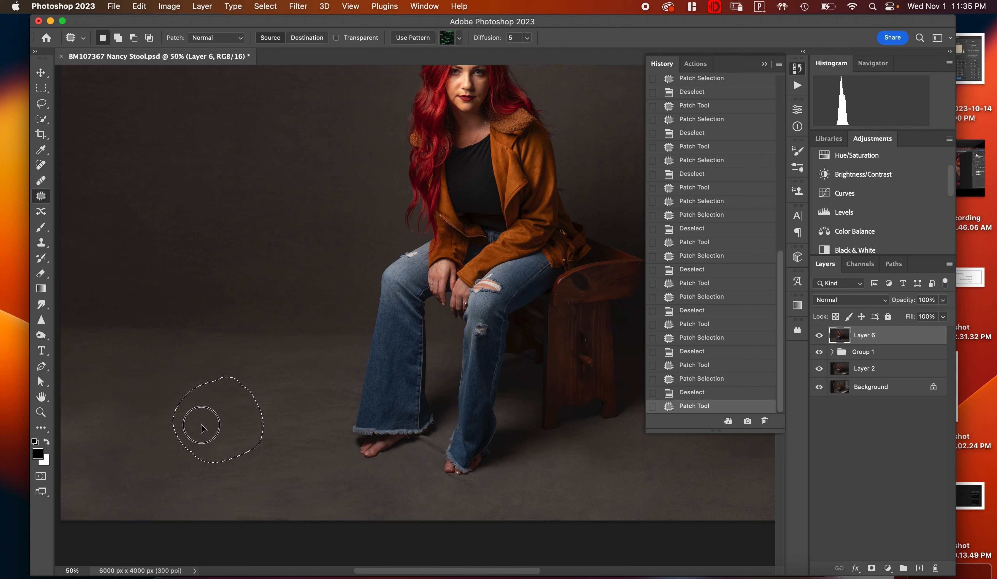
drag(202, 427, 123, 417)
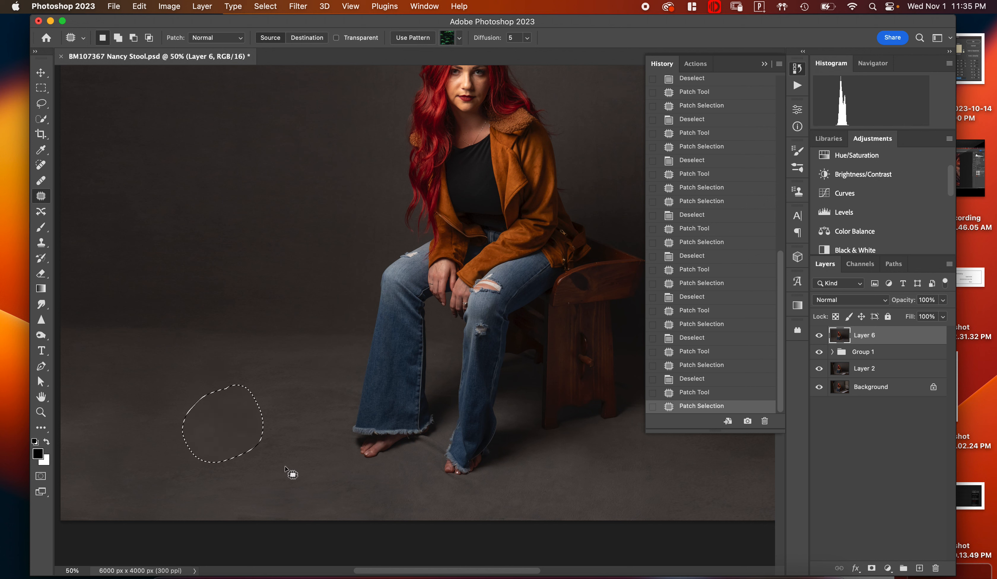
key(super+d)
mouse_move(283, 369)
mouse_down()
mouse_move(245, 373)
mouse_move(245, 429)
mouse_move(291, 446)
mouse_move(311, 425)
mouse_move(311, 390)
mouse_move(283, 370)
mouse_up()
mouse_move(255, 422)
mouse_down()
mouse_move(172, 390)
mouse_move(138, 402)
mouse_move(135, 433)
mouse_move(203, 423)
mouse_move(214, 403)
mouse_move(178, 390)
mouse_move(173, 421)
mouse_move(242, 422)
mouse_up()
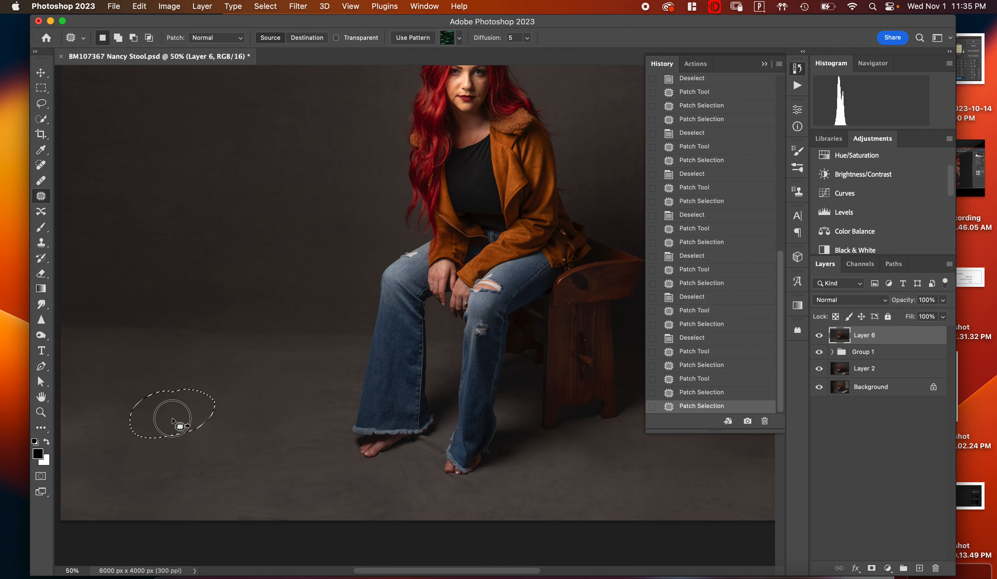
drag(175, 413, 272, 414)
key(super+d)
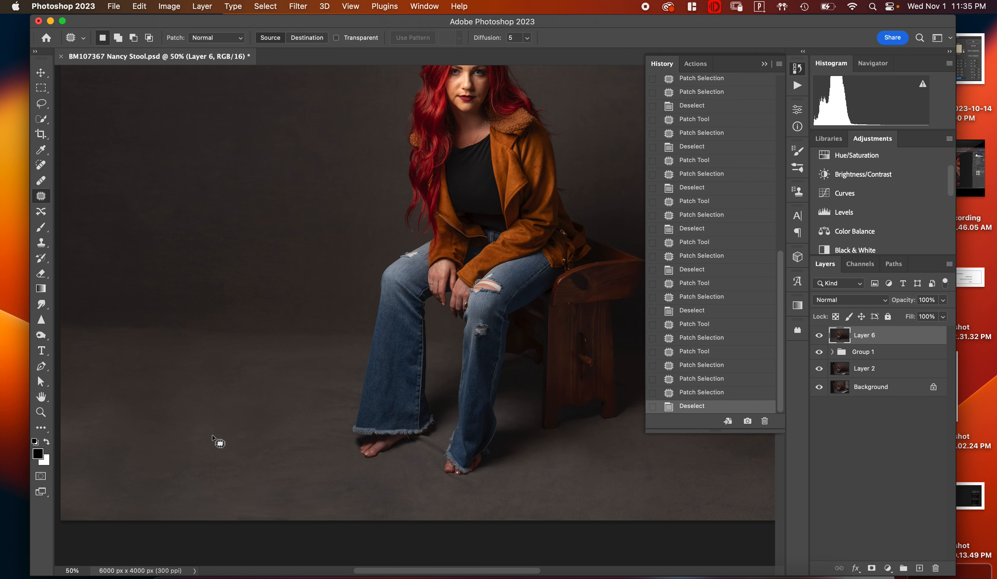
- Try to patch the floor areas in front of the stool and beside the woman's foot with floor from elsewhere
key(super+minus)
key(super+minus)
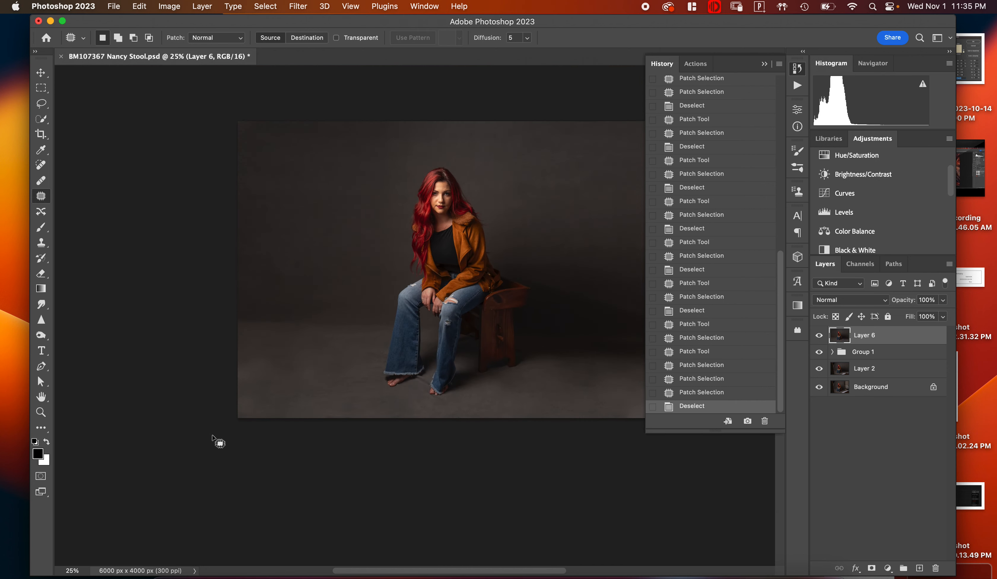
scroll(213, 437, right, 10)
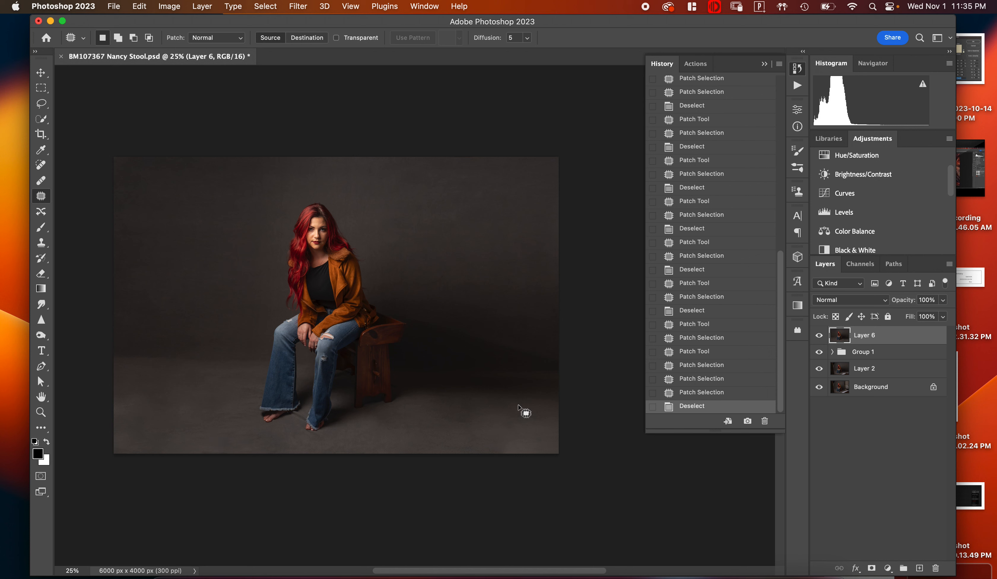
mouse_move(394, 407)
mouse_down()
mouse_move(358, 425)
mouse_move(422, 409)
mouse_move(401, 429)
mouse_move(443, 445)
mouse_move(456, 437)
mouse_up()
key(super+d)
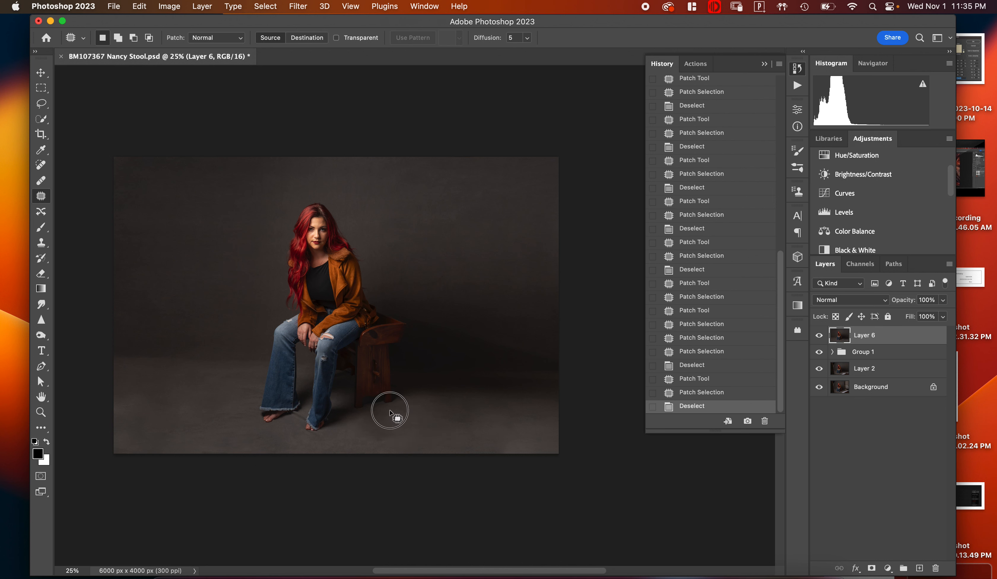
mouse_move(390, 410)
mouse_down()
mouse_move(359, 447)
mouse_move(411, 423)
mouse_move(391, 406)
mouse_move(435, 405)
mouse_move(470, 306)
mouse_move(453, 238)
mouse_move(427, 220)
mouse_up()
key(super+d)
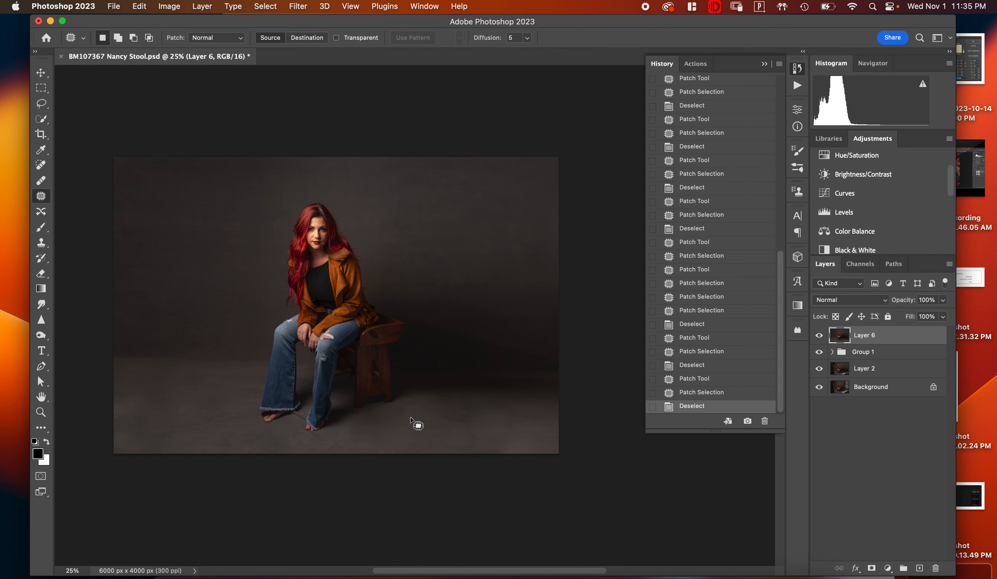
mouse_move(346, 415)
mouse_down()
mouse_move(333, 436)
mouse_move(359, 447)
mouse_move(370, 414)
mouse_move(348, 416)
mouse_move(445, 447)
mouse_up()
mouse_move(464, 407)
mouse_down()
mouse_move(441, 429)
mouse_move(495, 403)
mouse_move(478, 439)
mouse_move(510, 431)
mouse_up()
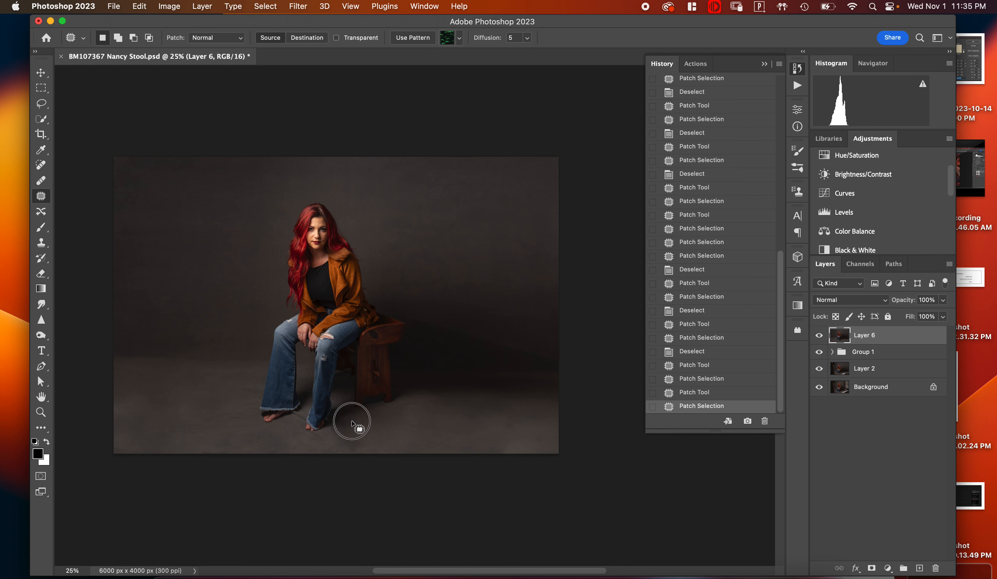
mouse_move(352, 422)
mouse_down()
mouse_move(333, 425)
mouse_move(325, 441)
mouse_move(352, 453)
mouse_move(377, 431)
mouse_move(354, 409)
mouse_move(230, 441)
mouse_move(197, 425)
mouse_up()
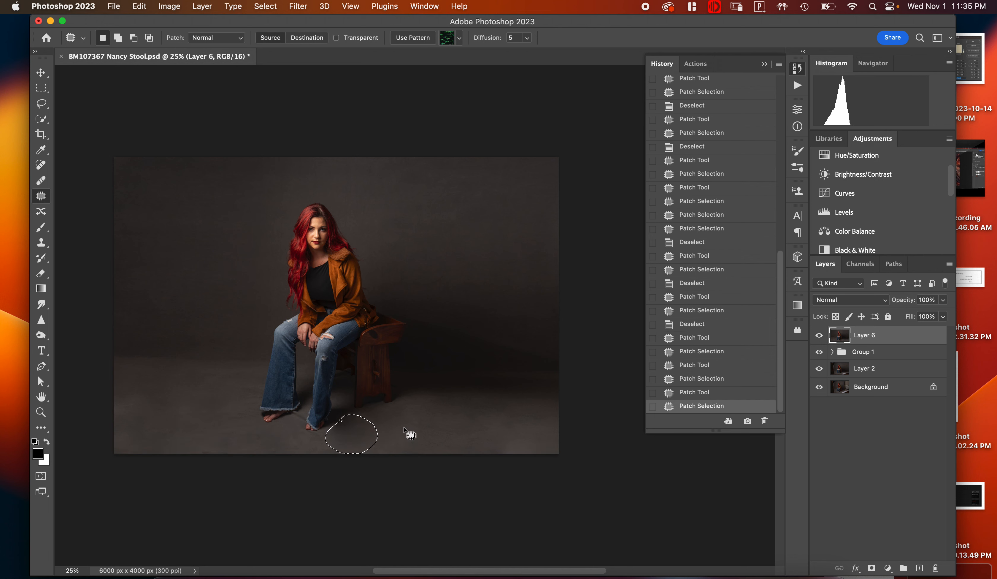
- Step back through the history to the deselect state preceding the floor patches in front of the stool
click(698, 365)
click(692, 336)
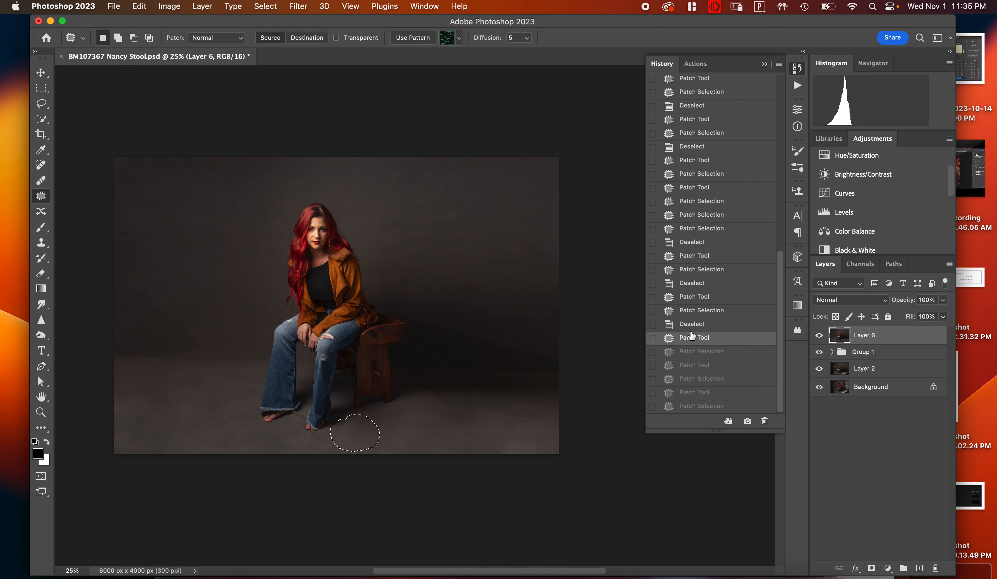
click(695, 297)
click(699, 269)
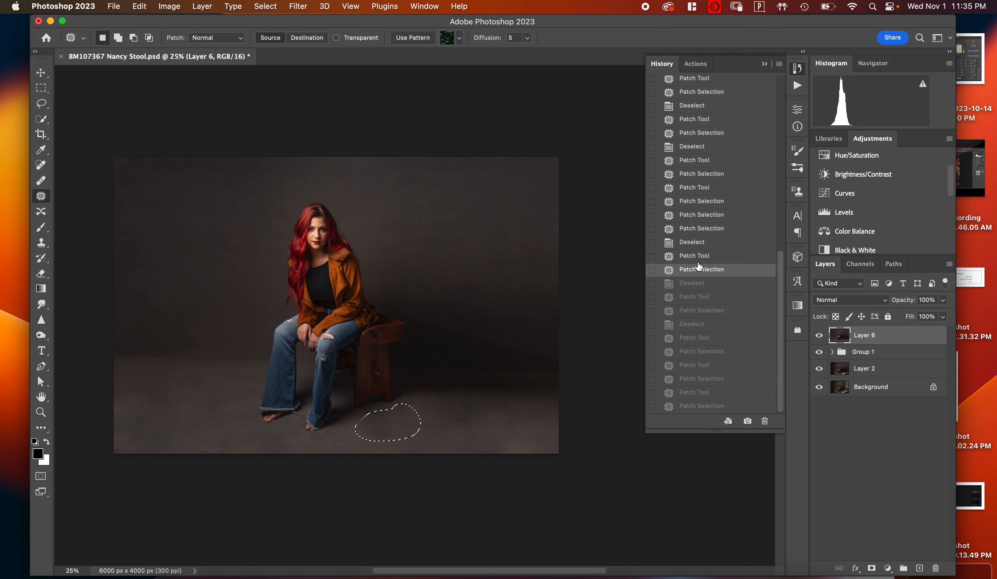
click(696, 255)
click(695, 242)
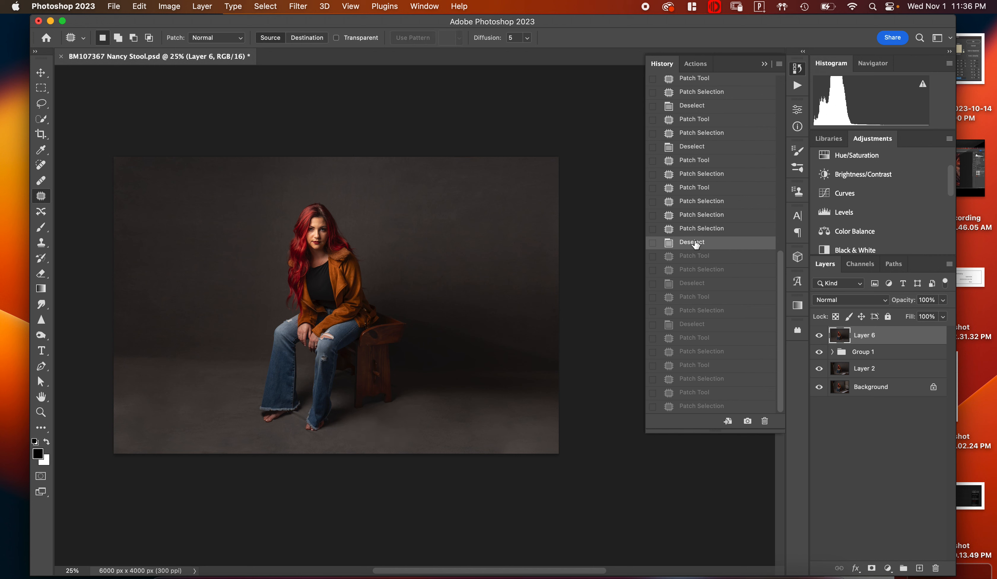
click(698, 219)
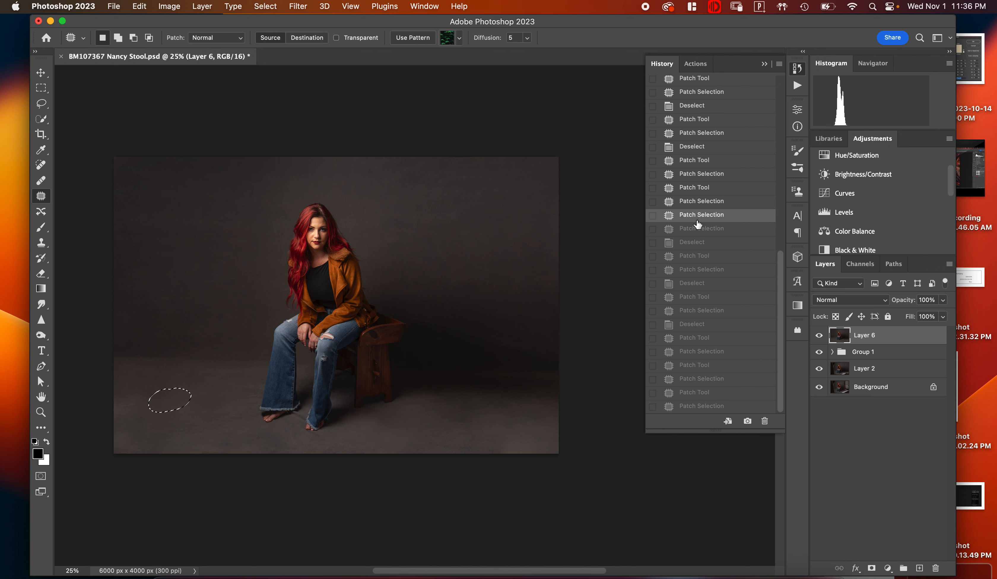
click(707, 229)
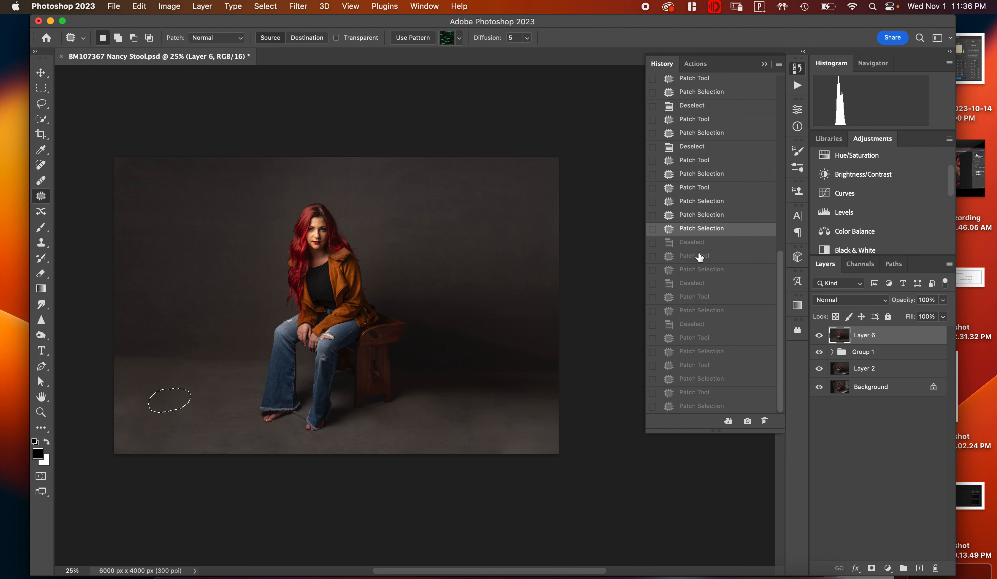
click(694, 243)
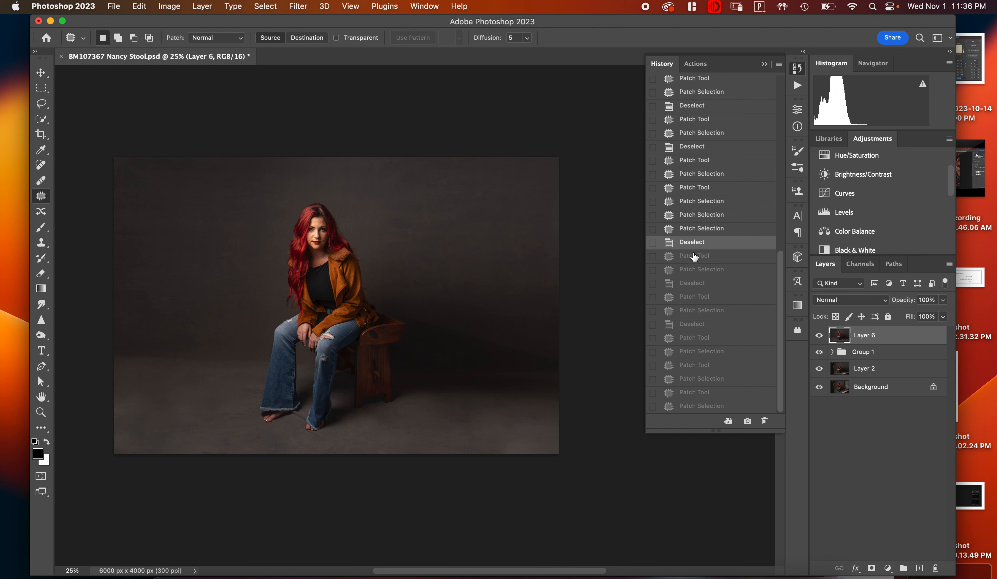